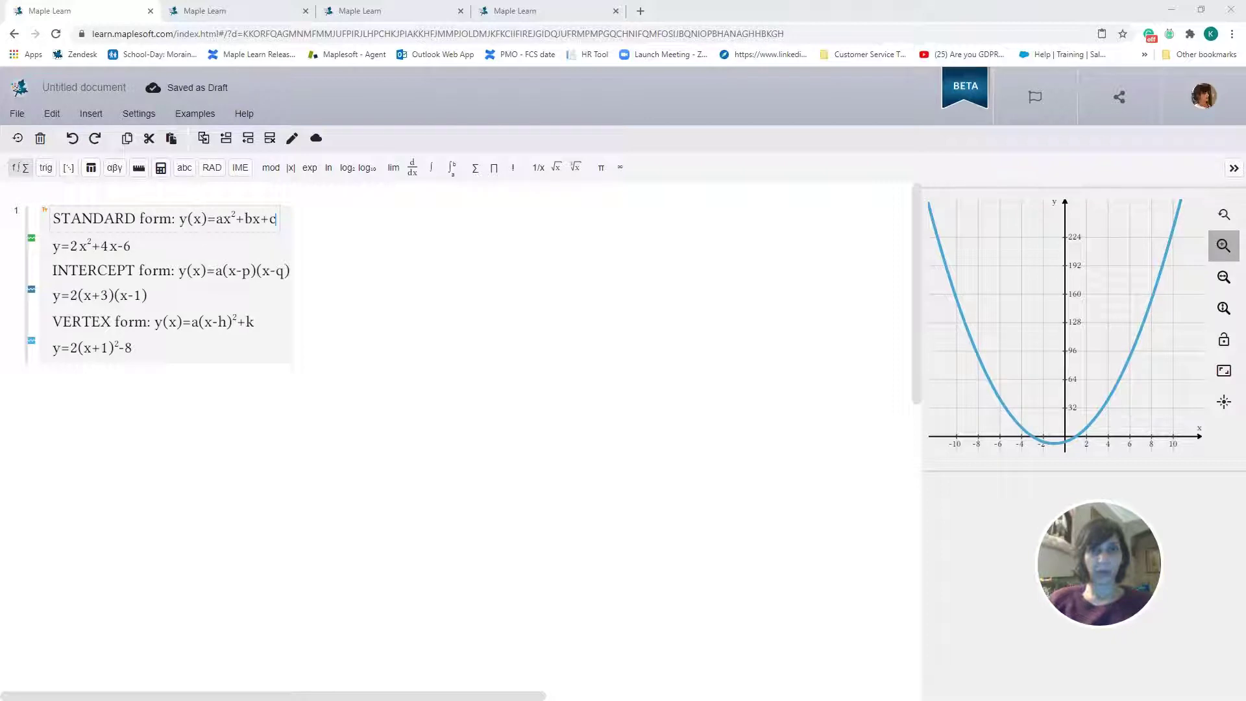
In the second open document, start a new group headed "STANDARD to INTERCEPT" with the equation y=2x²+4x-6 below it.
key("ctrl+Tab")
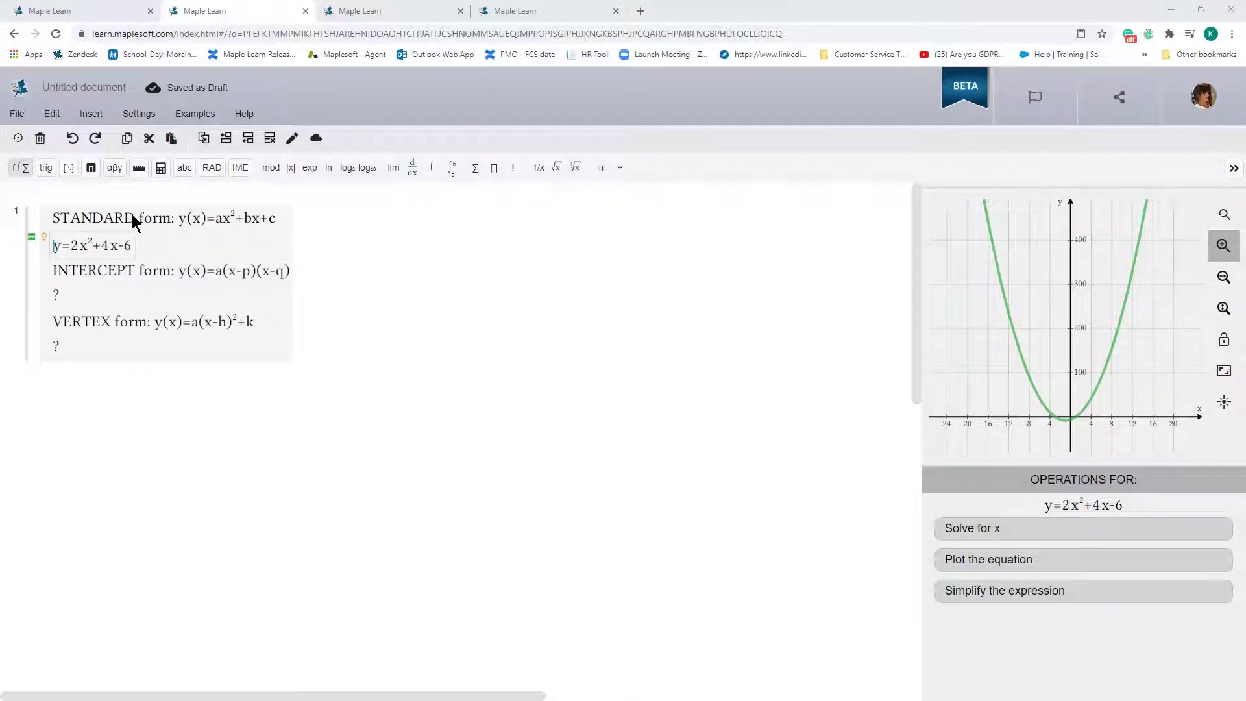
left_click(395, 222)
type("STANDARD to INTERCEPT")
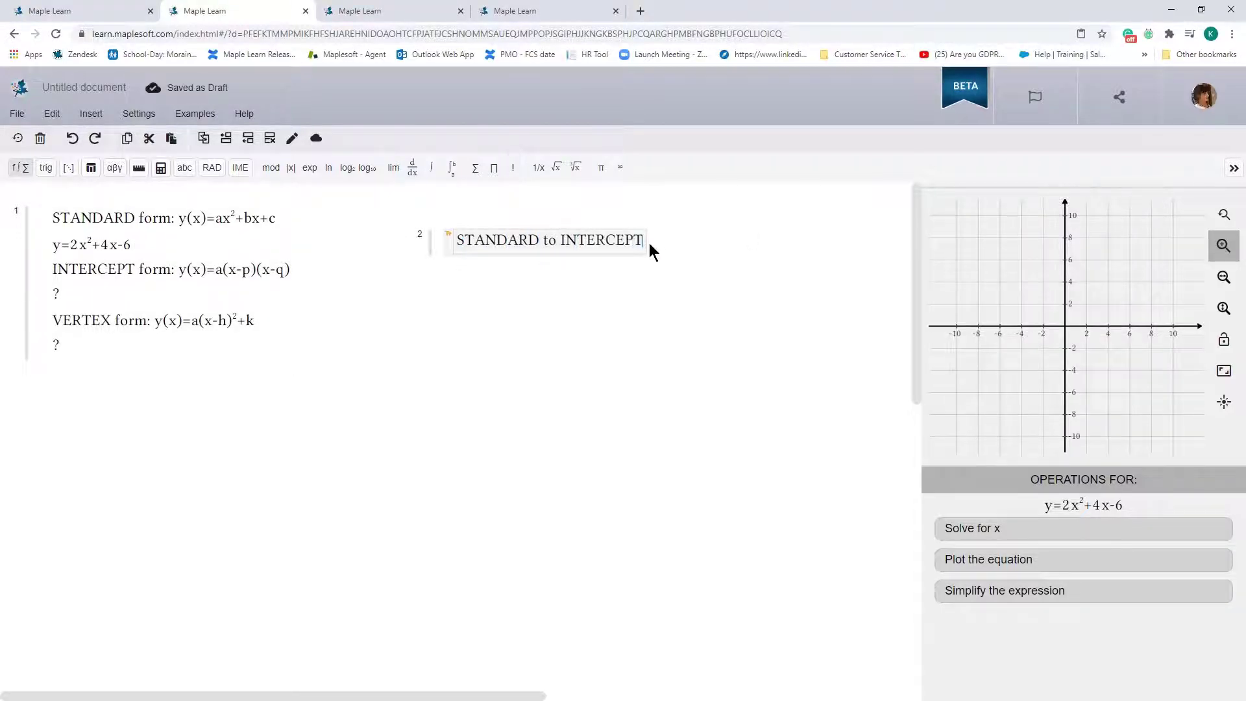
key("Return")
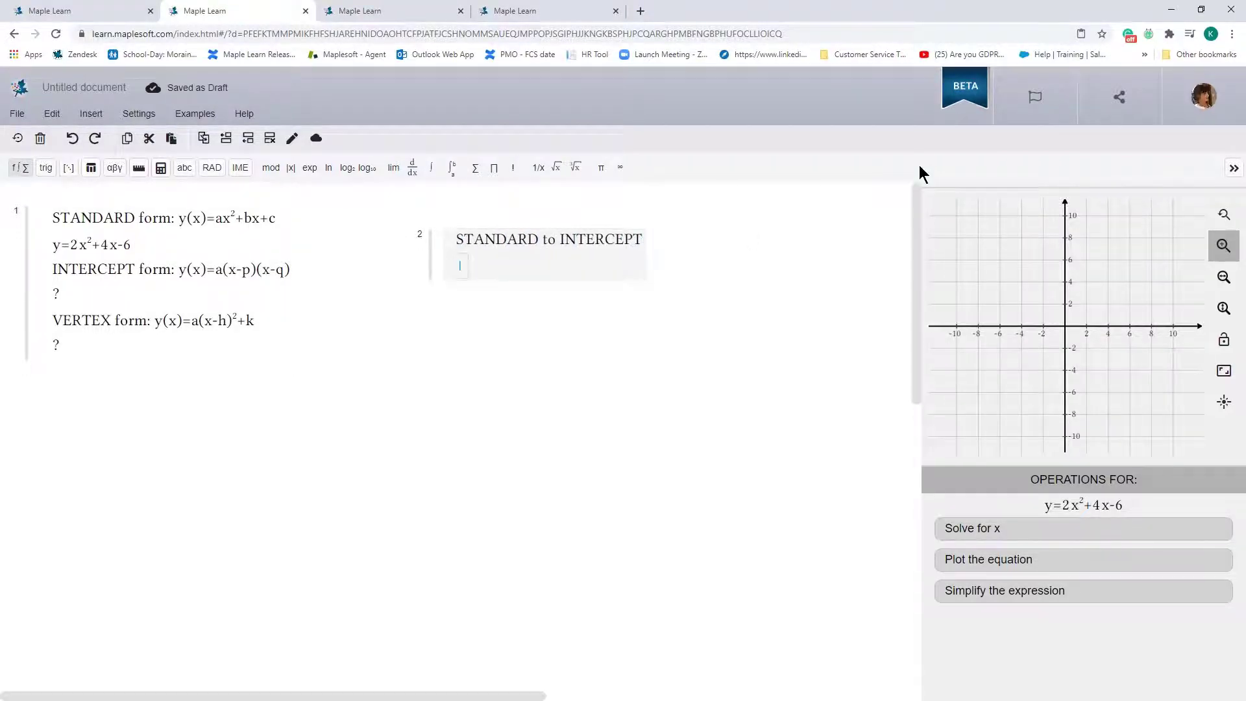
type("y=2x^2+4x-6")
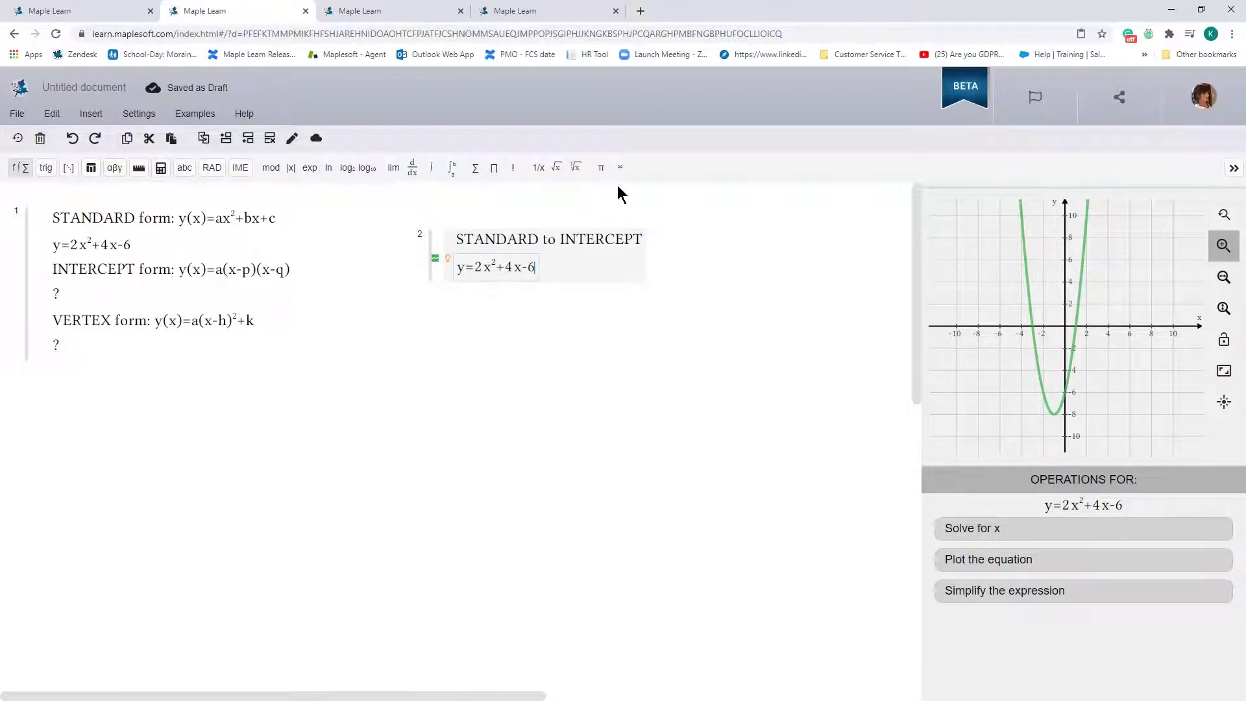
Add the line y=2(x²+2x-3) to the STANDARD to INTERCEPT group, factoring 2 out of the quadratic.
key("Return")
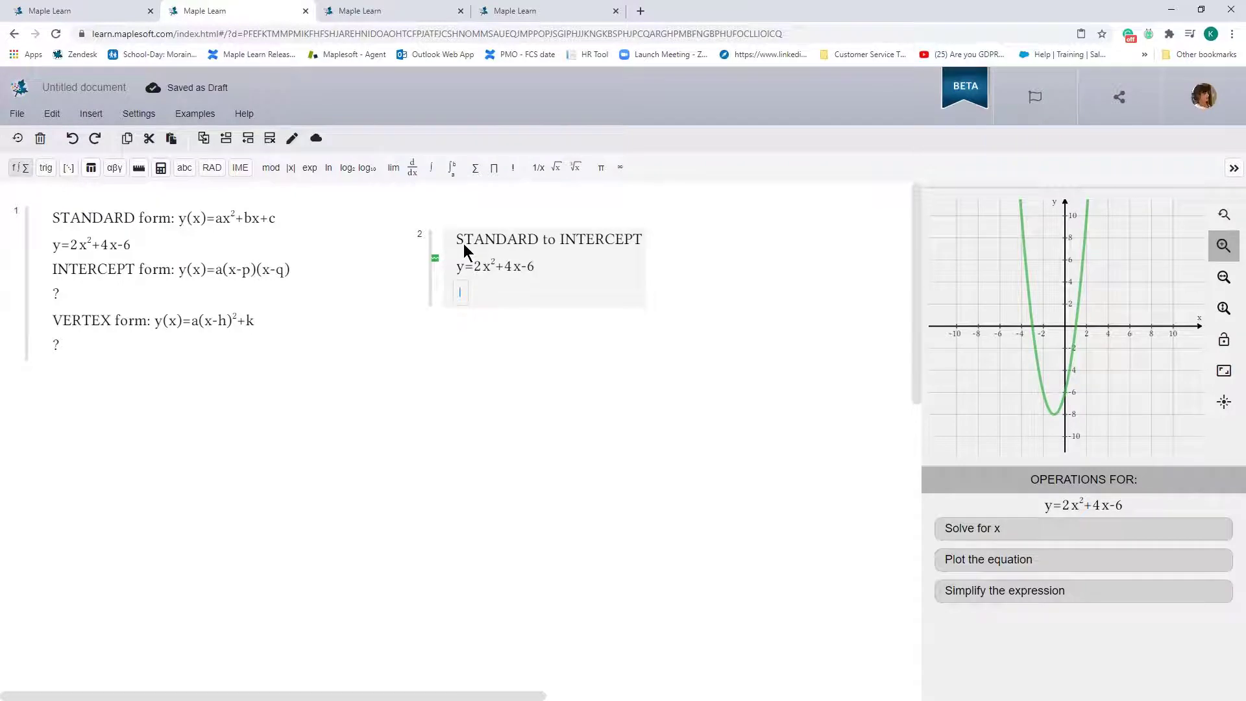
type("y=2(x^2")
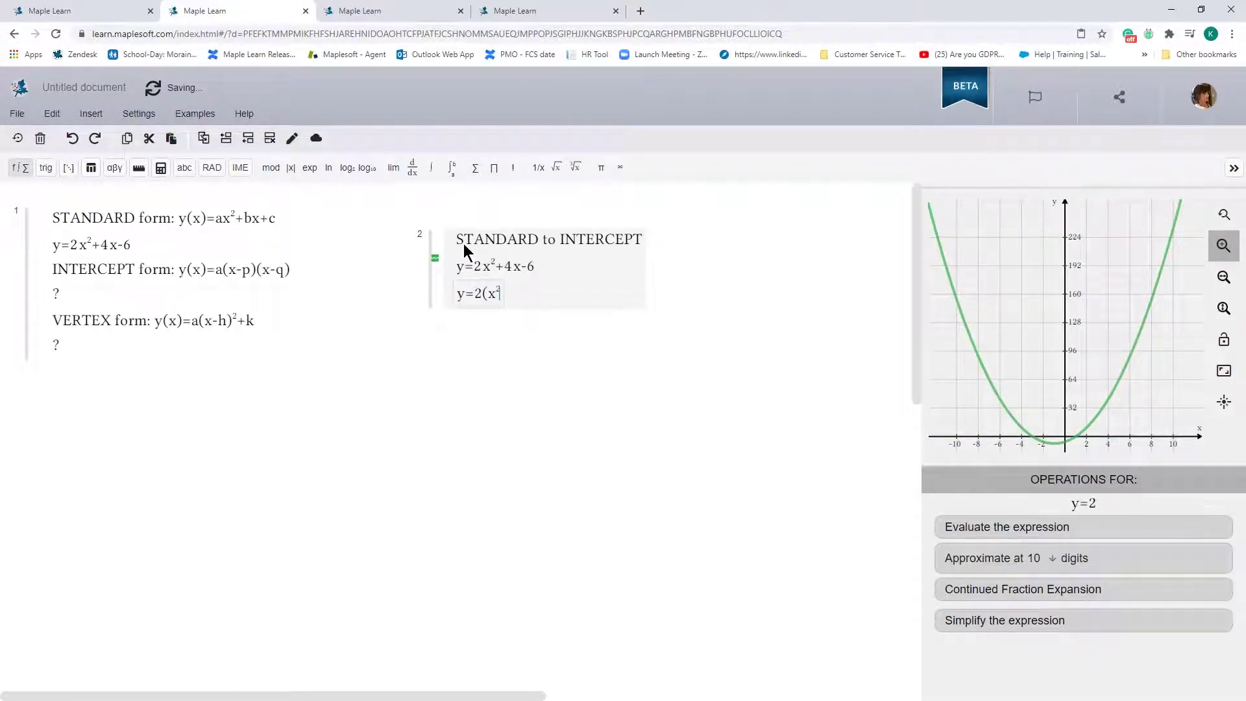
key("Right")
type("+2x-3()")
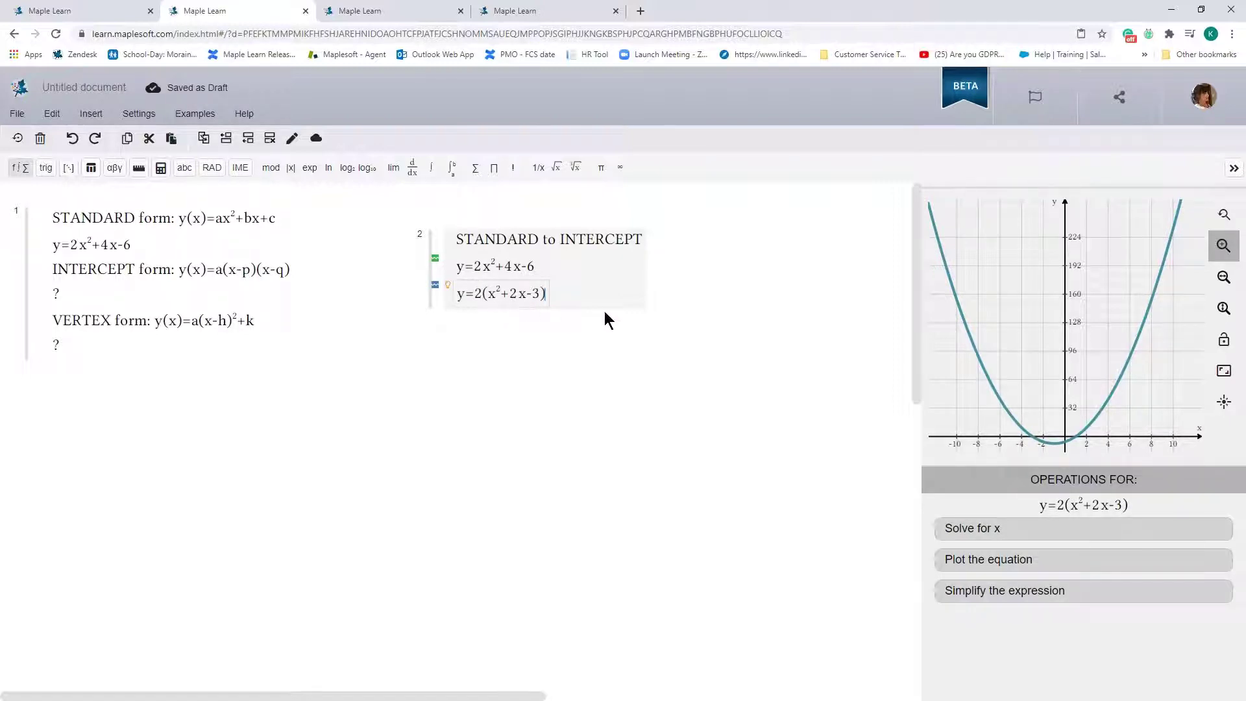
Create a separate group beside the factoring work with the equation n·m=-3, and exclude it from the plot.
left_click(715, 274)
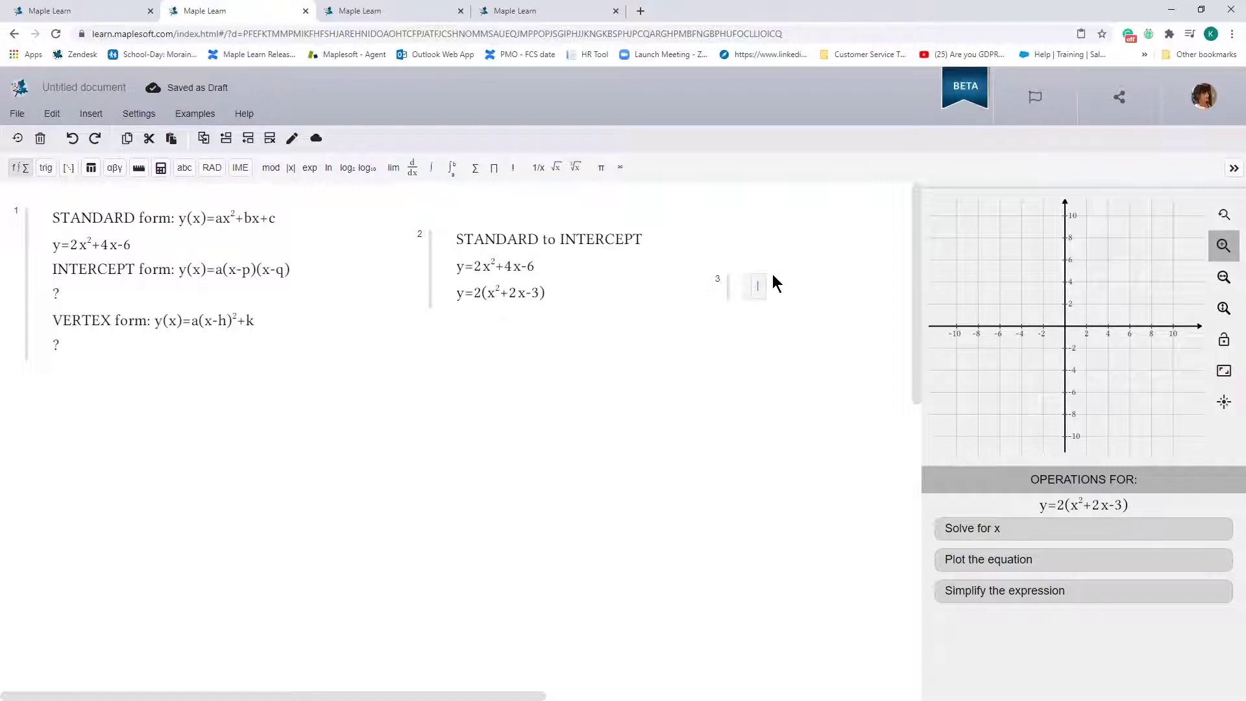
type("n")
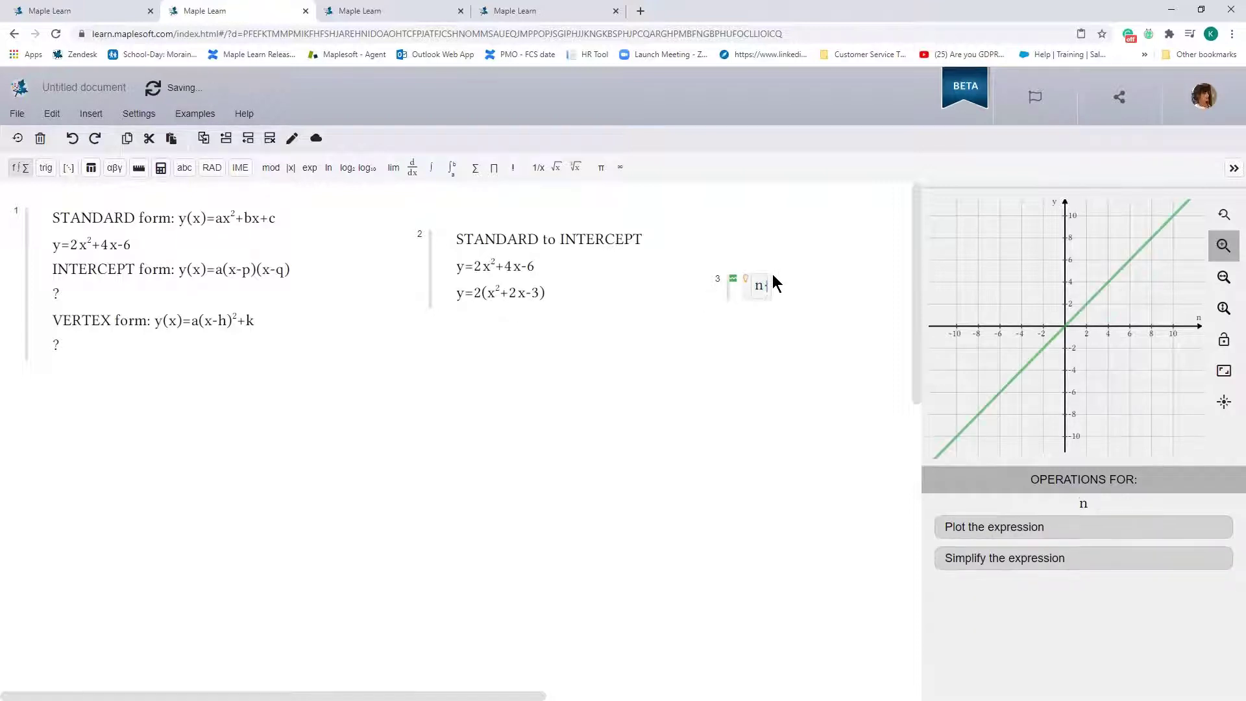
type("*m=-3")
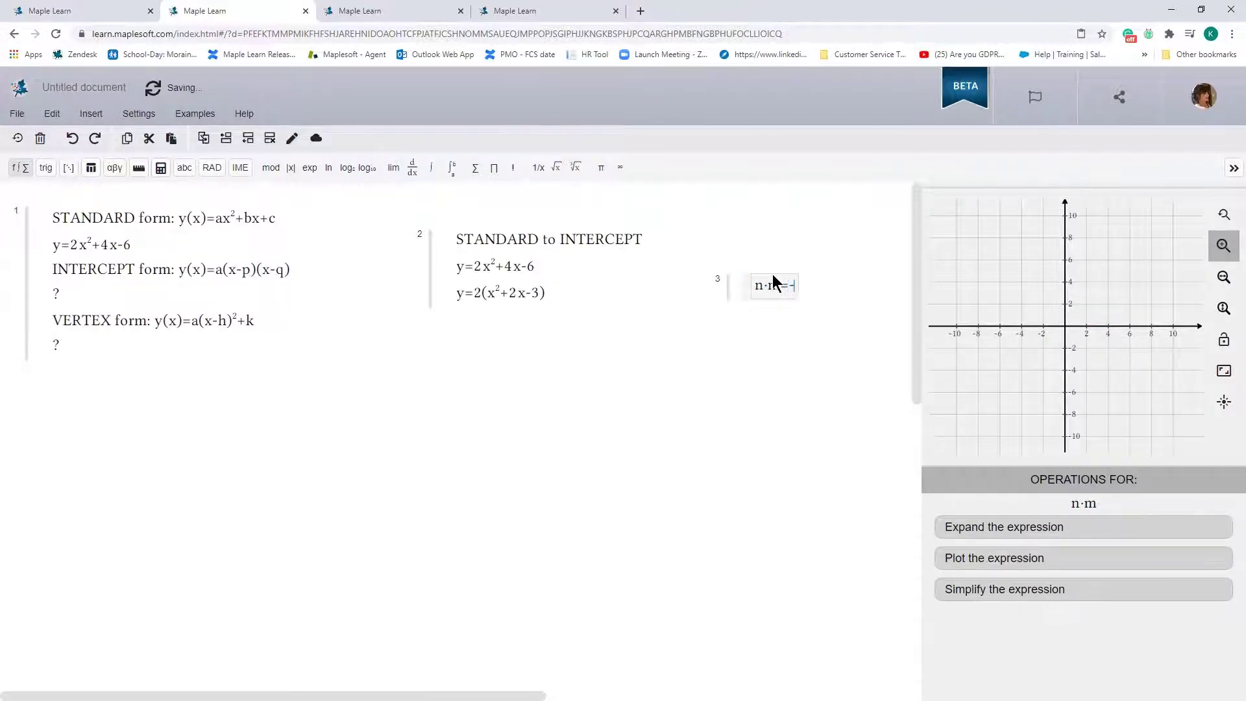
right_click(748, 309)
left_click(710, 333)
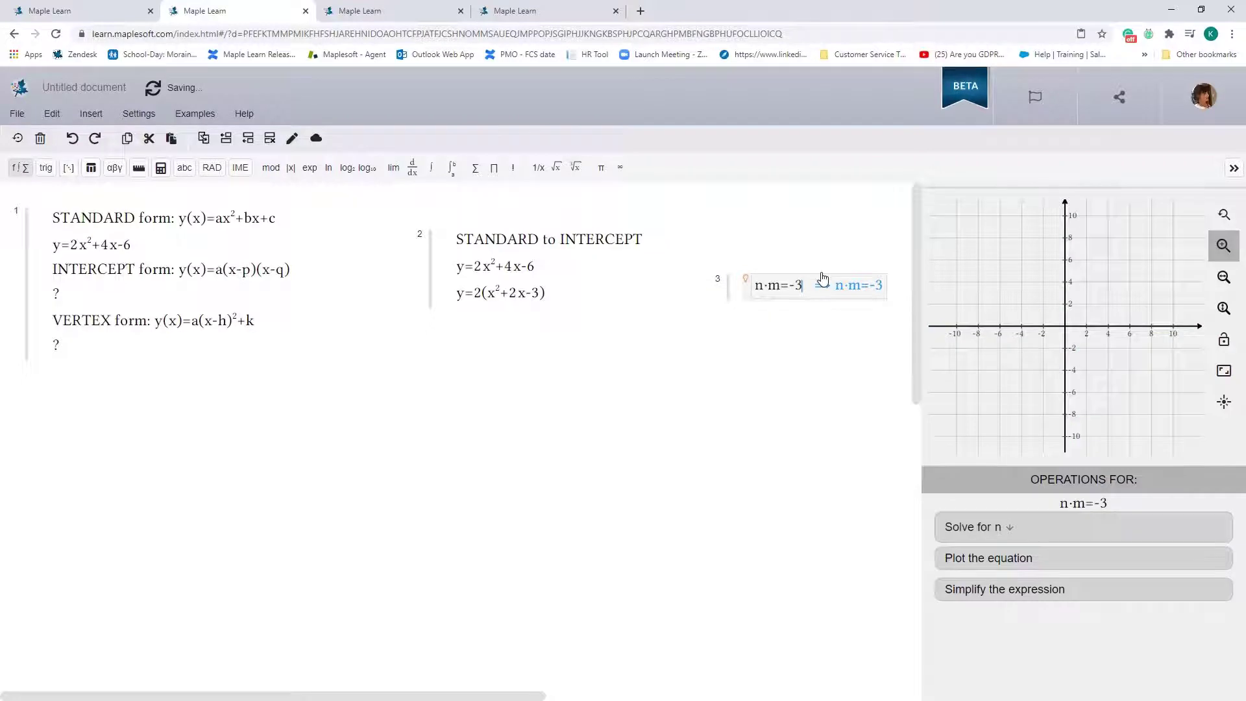
Add the equation n+m=2 below the product equation and exclude it from the plot.
key("Return")
type("n+m")
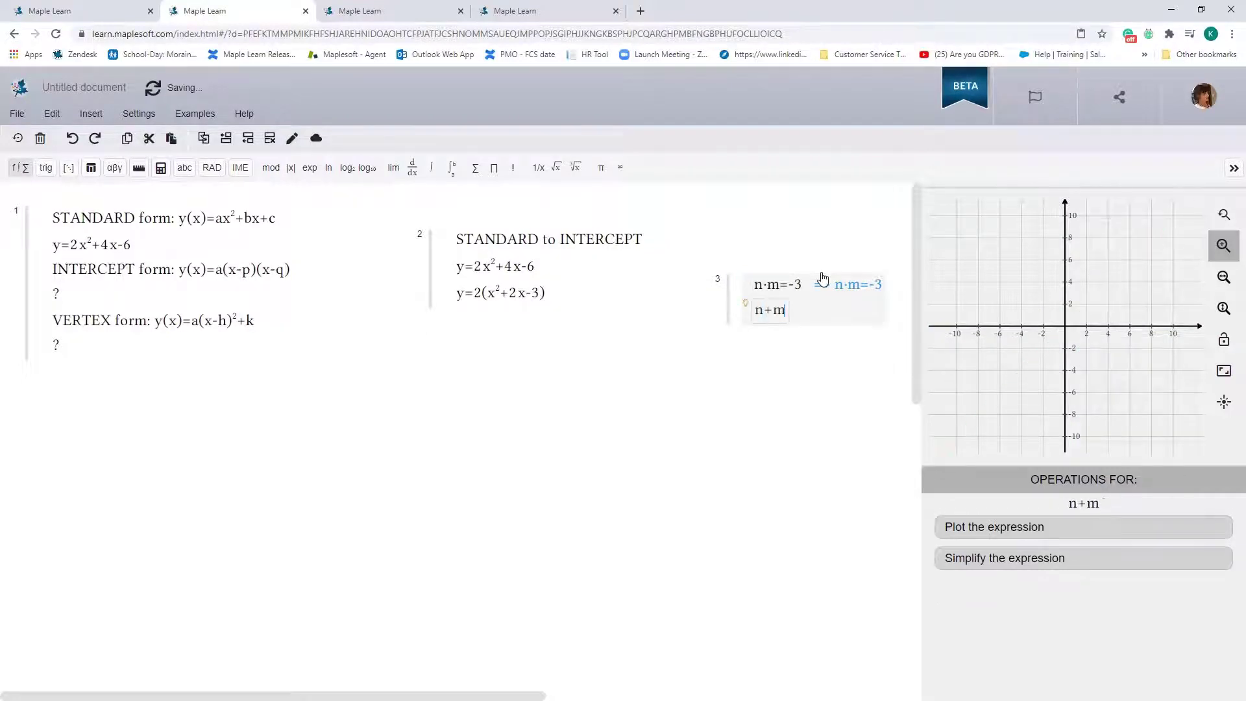
type("=2")
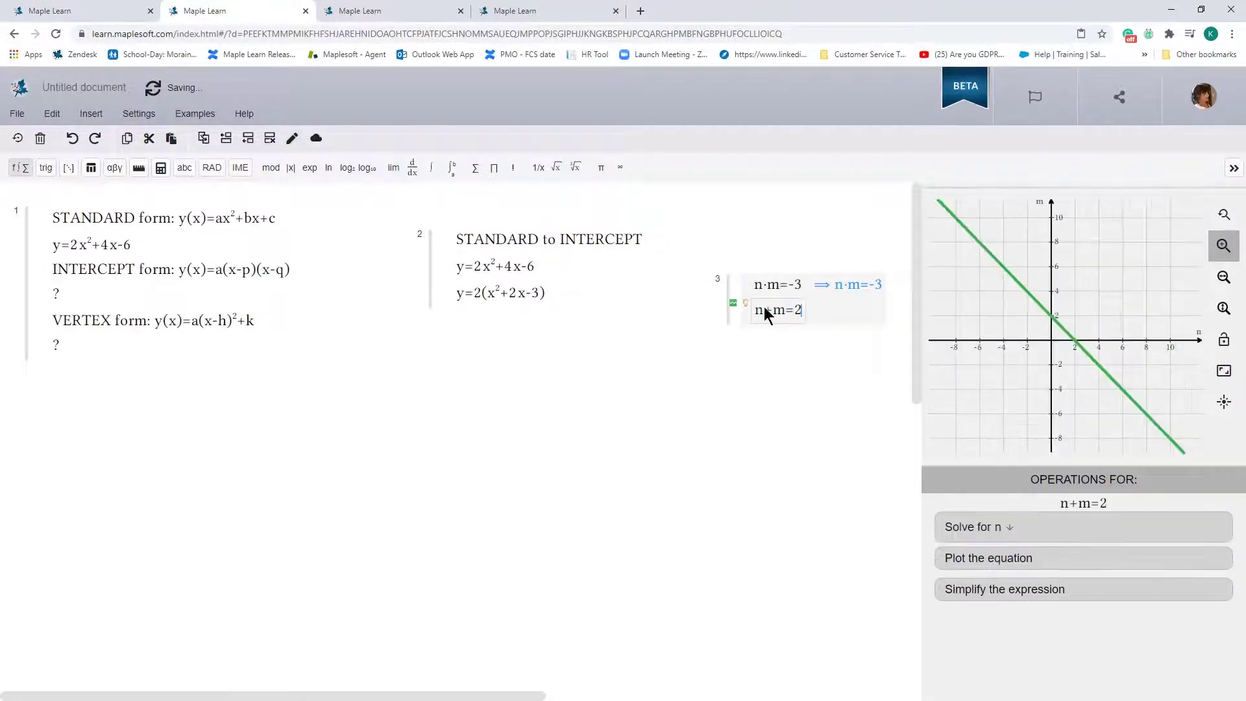
right_click(745, 305)
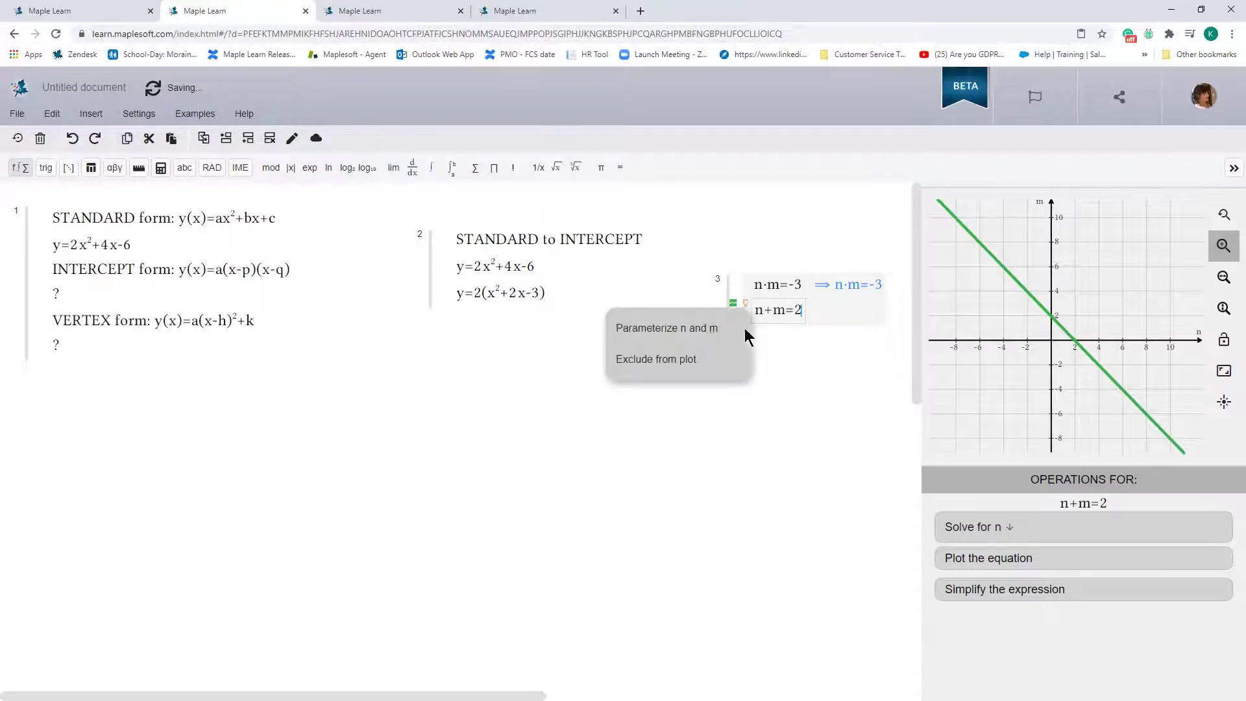
left_click(681, 359)
Insert the assignments n:=1 and m:=-3 above the product and sum equations.
left_click(755, 288)
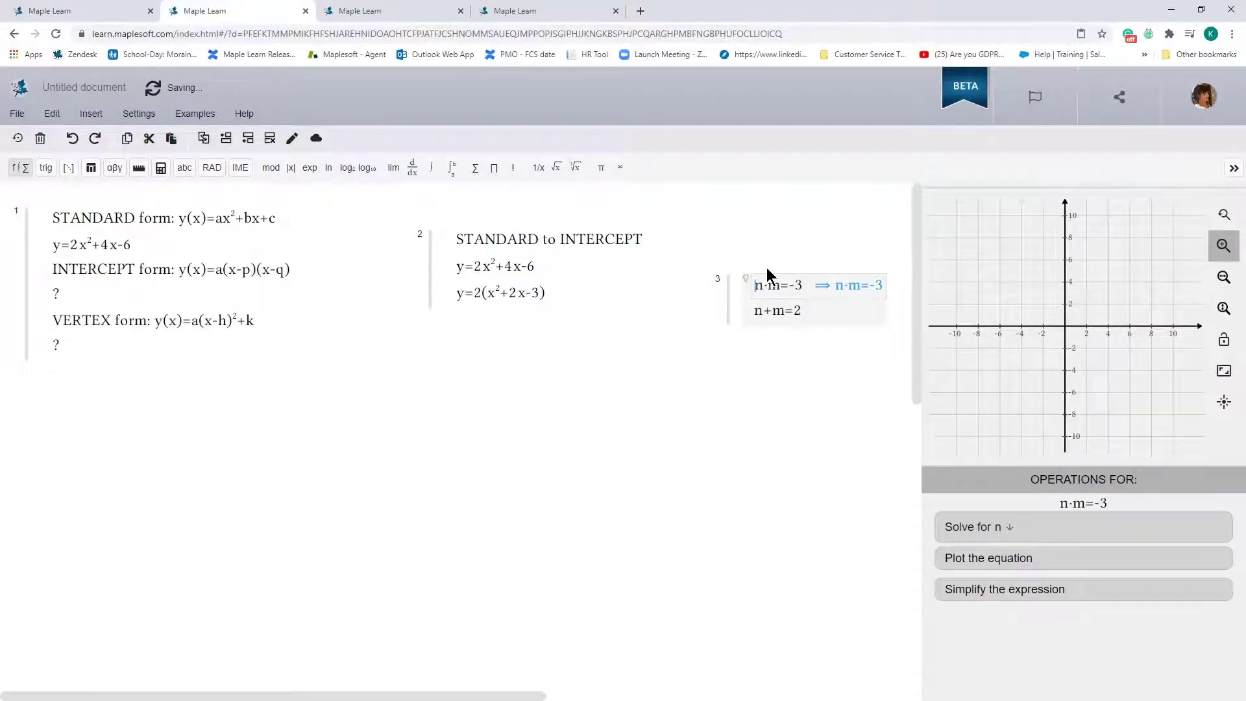
key("Return")
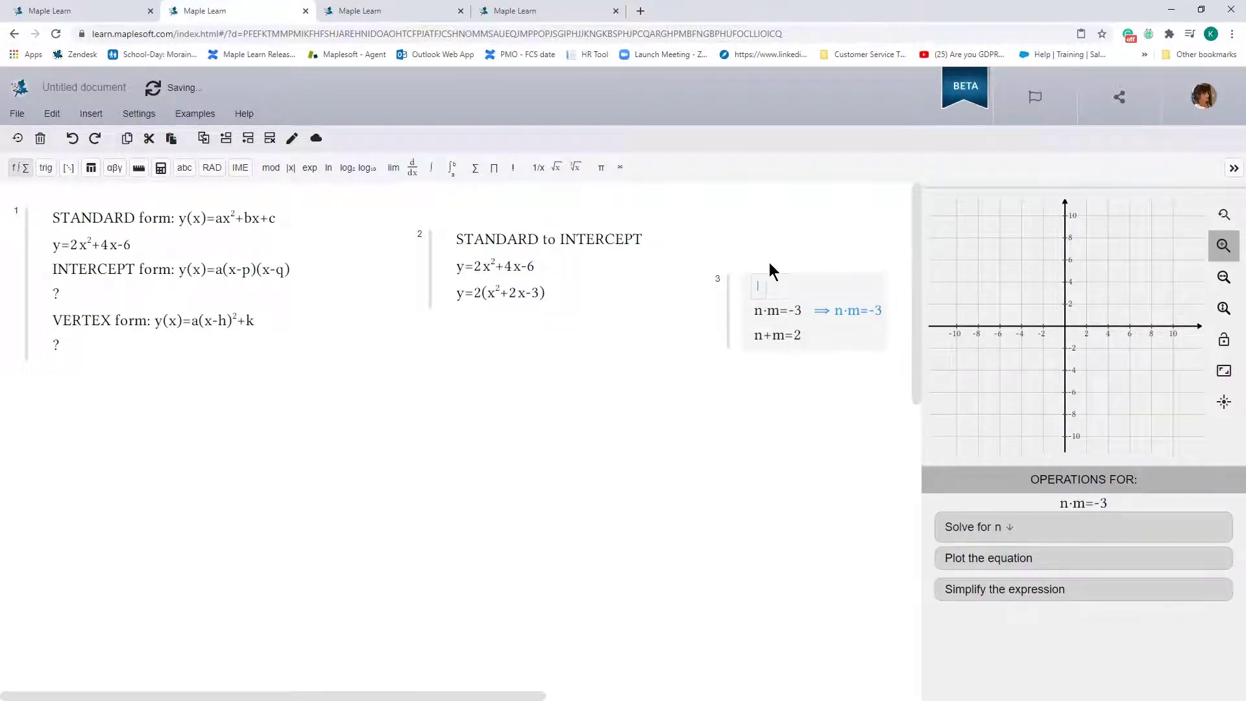
type("n")
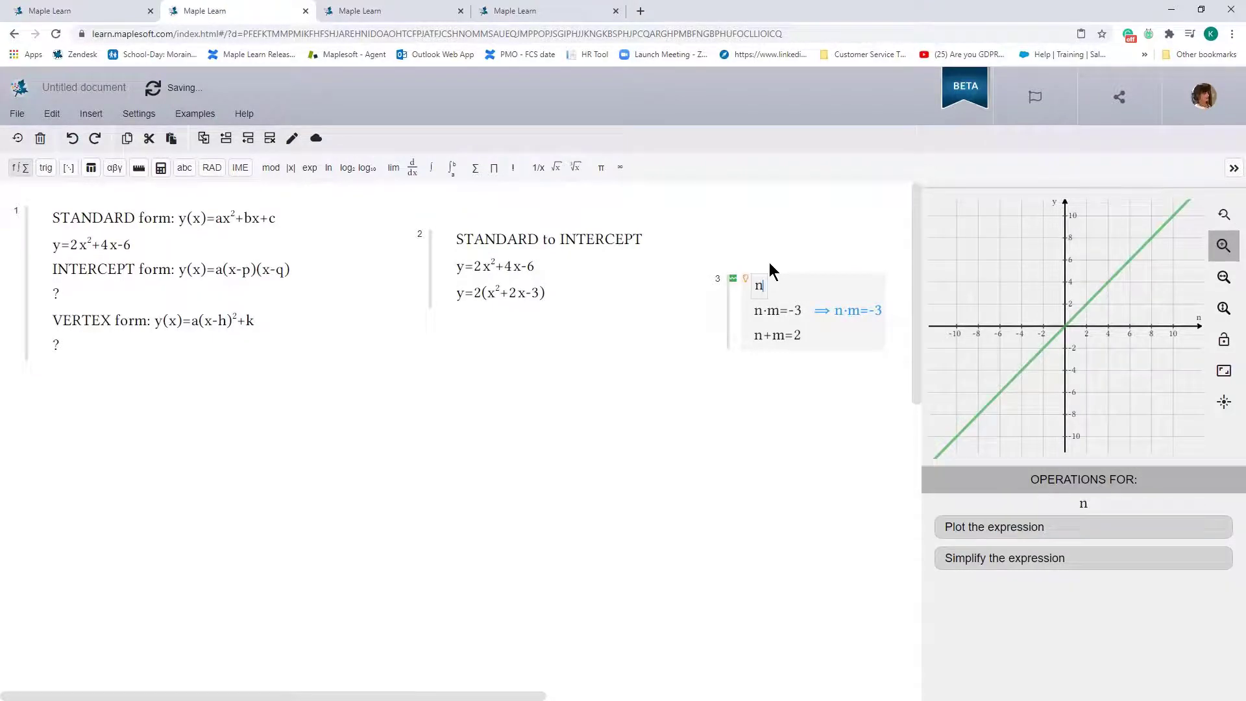
type(":=1")
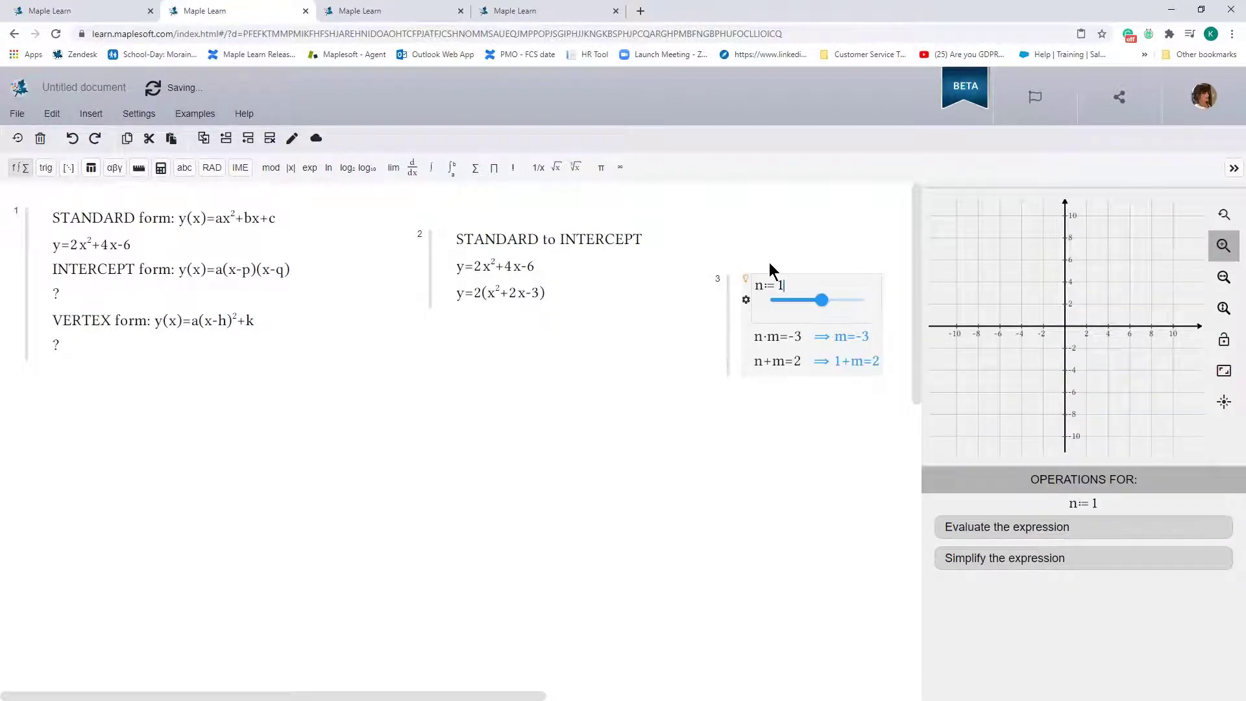
key("Return")
type("m:=")
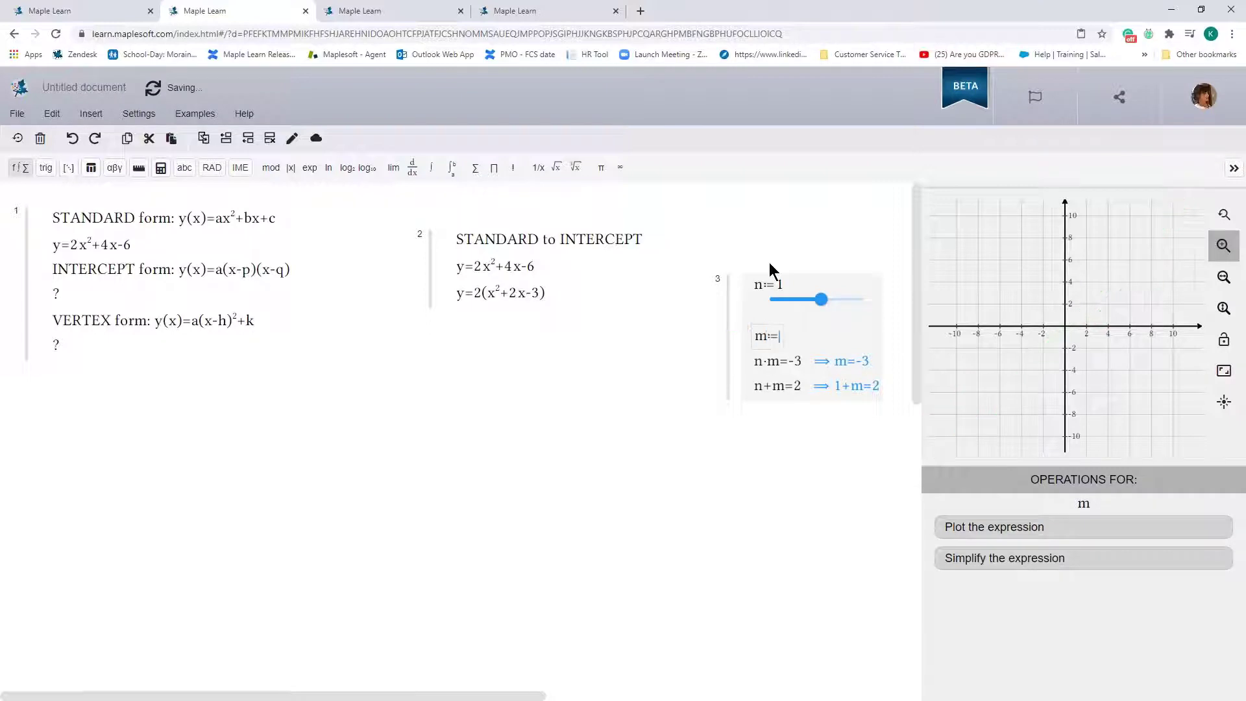
type("-3")
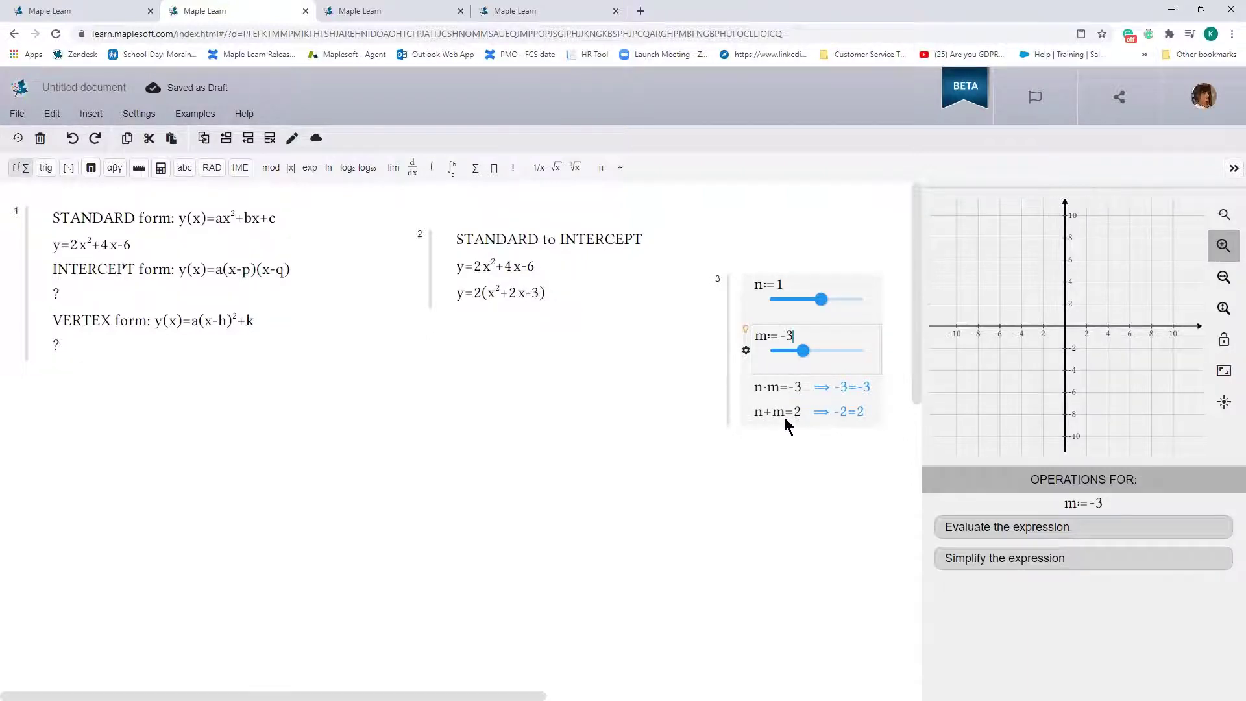
Change the assigned values to n:=-1 and m:=3.
left_click(782, 286)
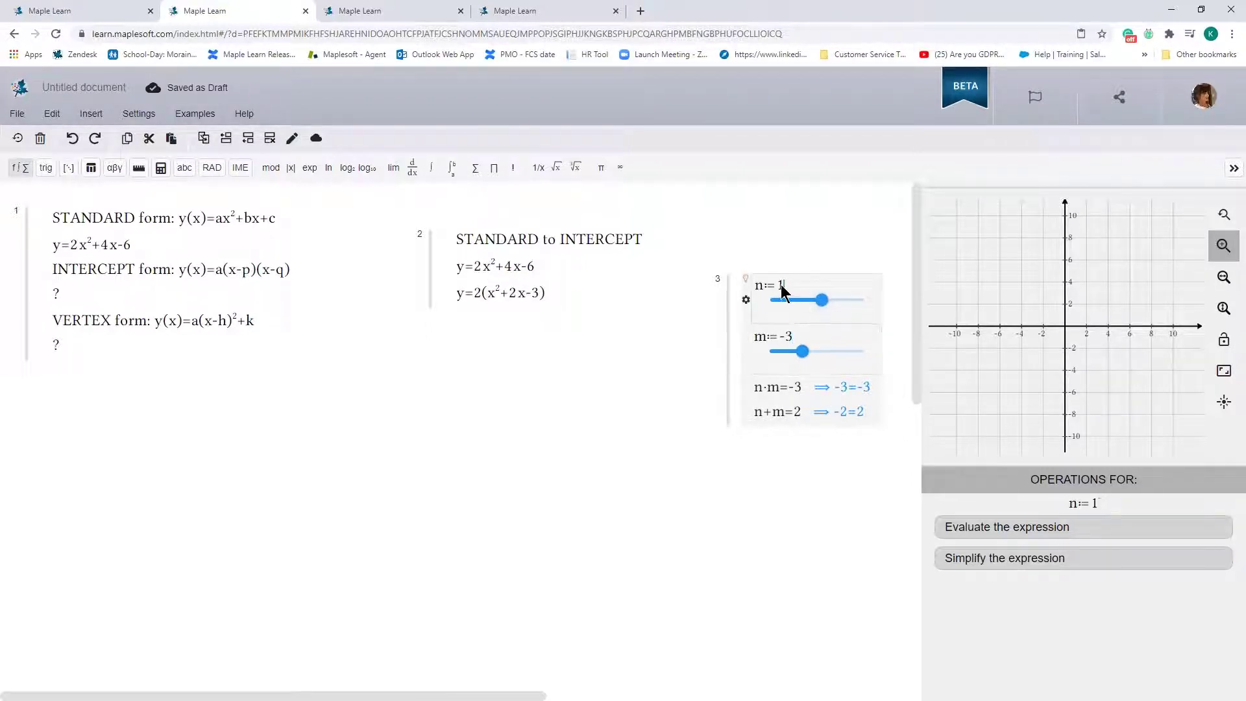
left_click_drag(821, 302, 813, 302)
left_click(783, 336)
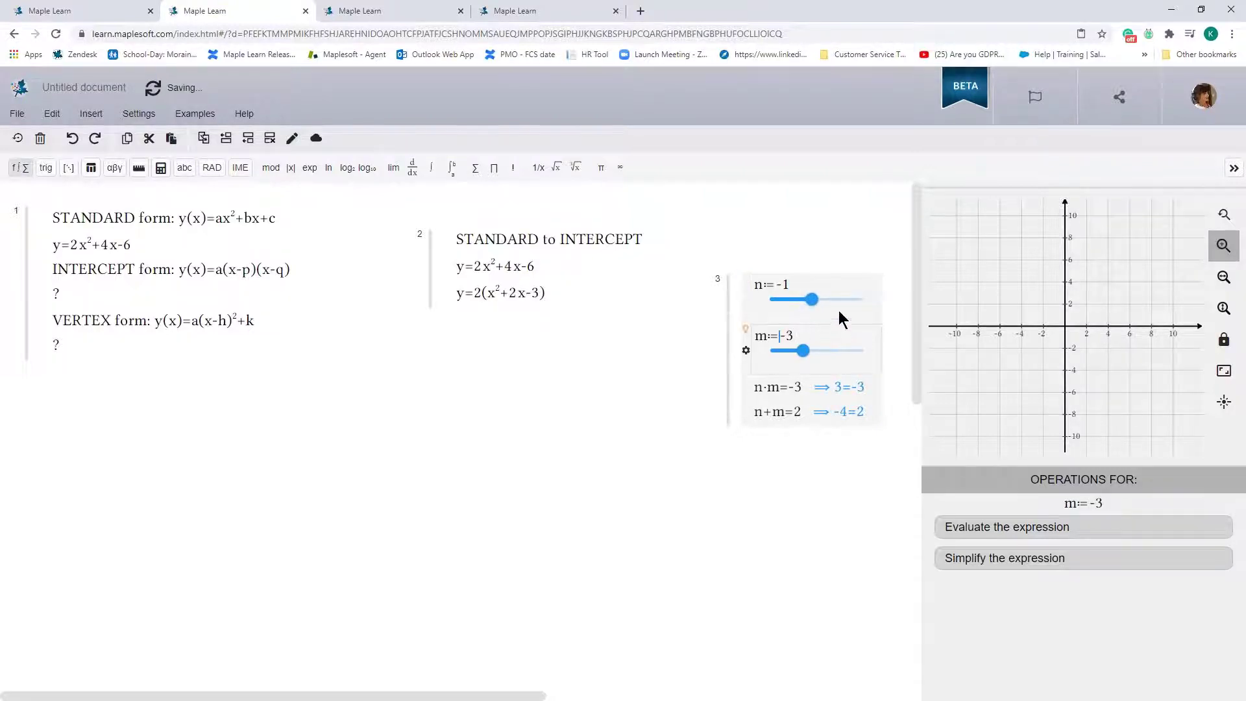
key("Delete")
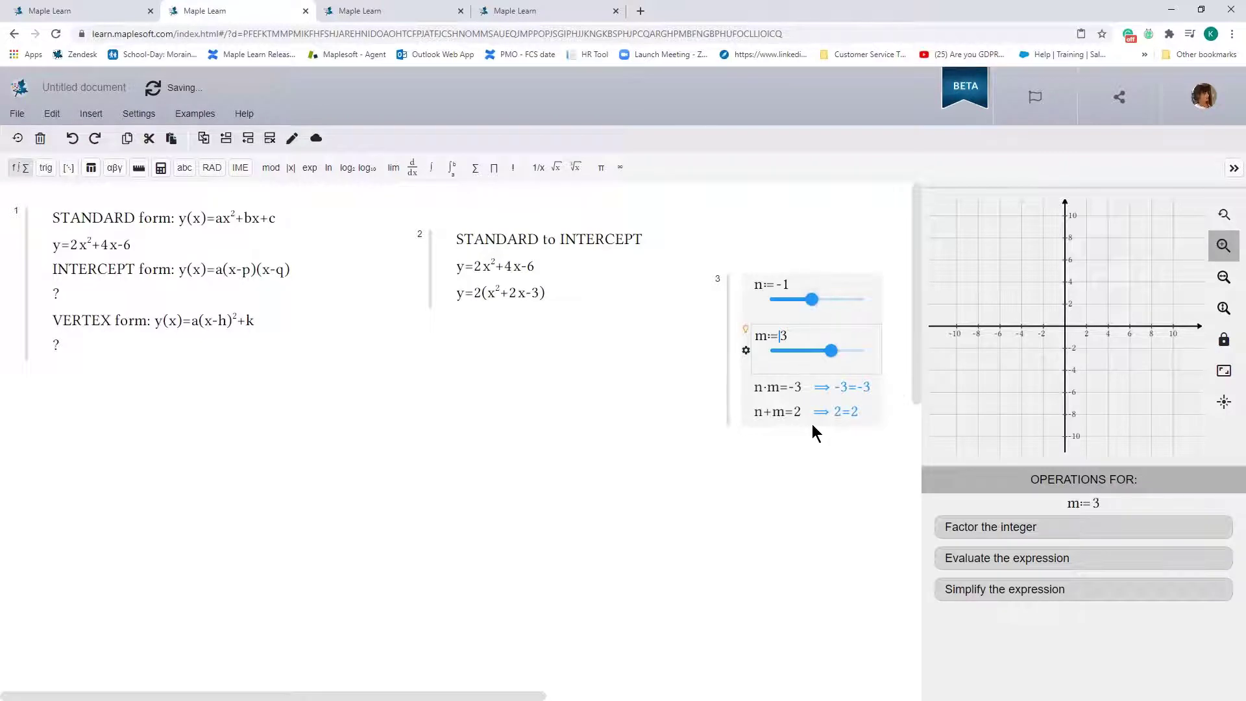
Add the intercept form y=2(x-1)·(x+3) as the last line of the STANDARD to INTERCEPT group.
left_click(547, 294)
key("Return")
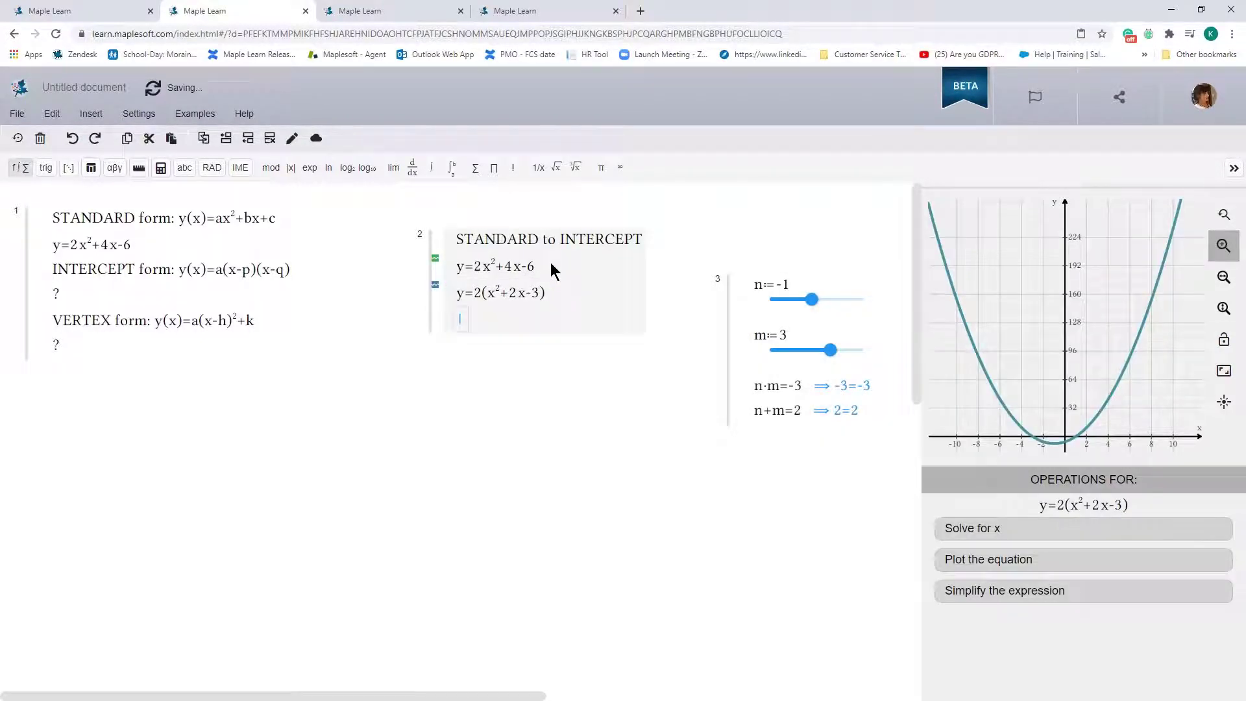
type("y=")
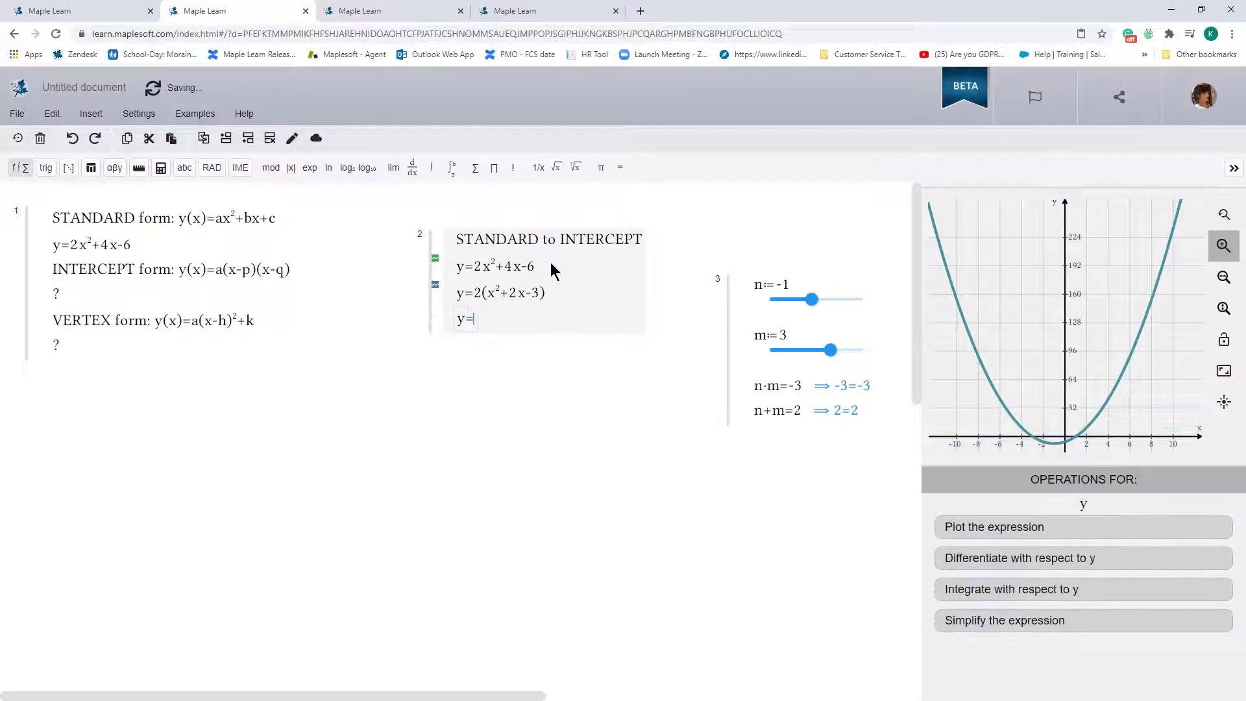
type("2(")
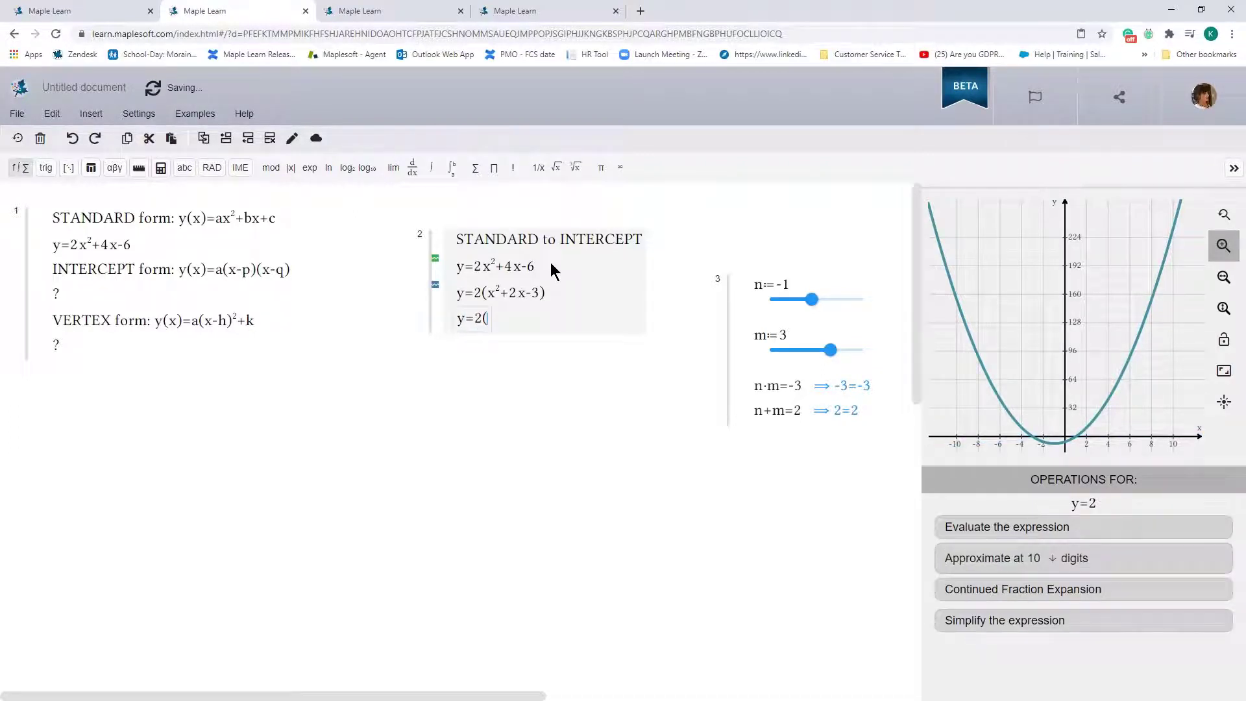
type("x-1)")
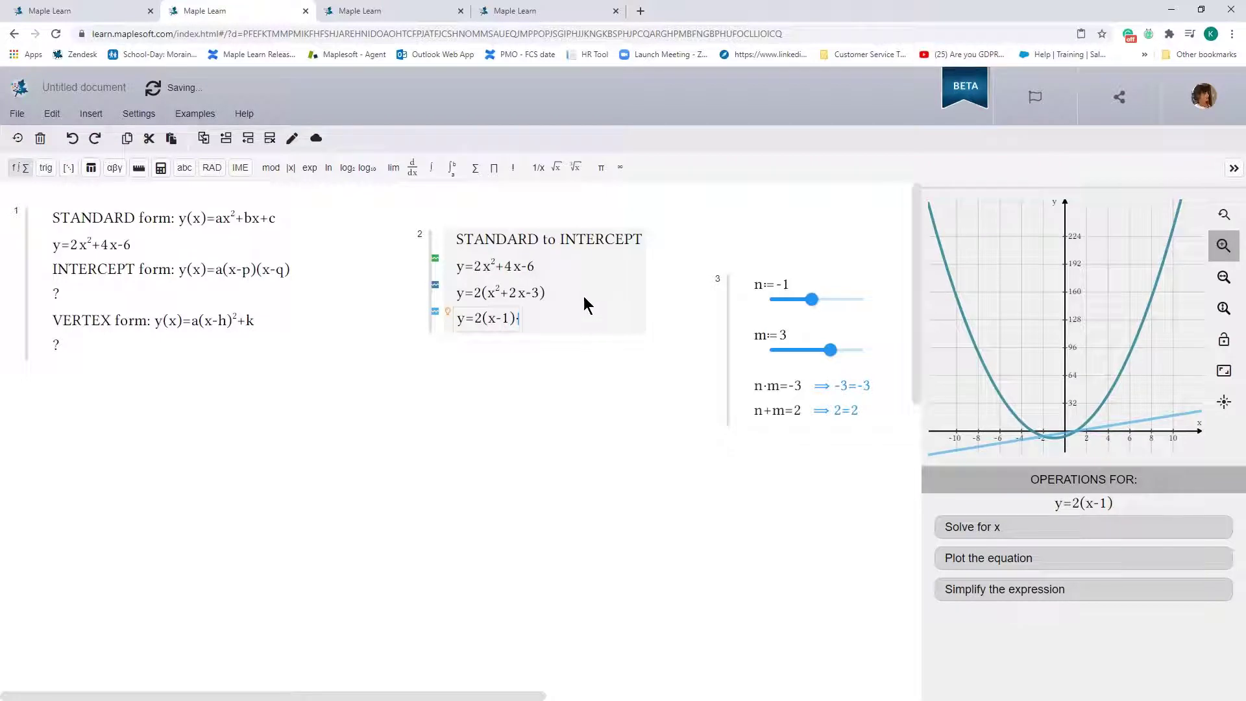
type("*(x")
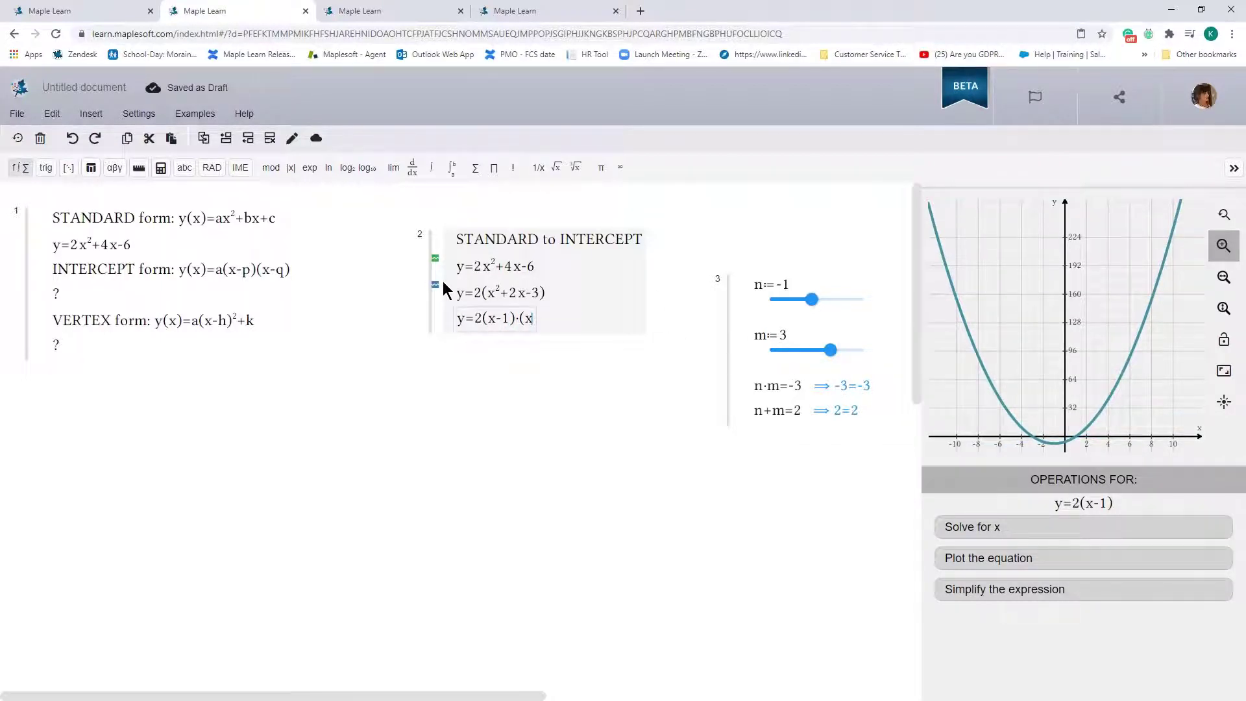
type("+3)")
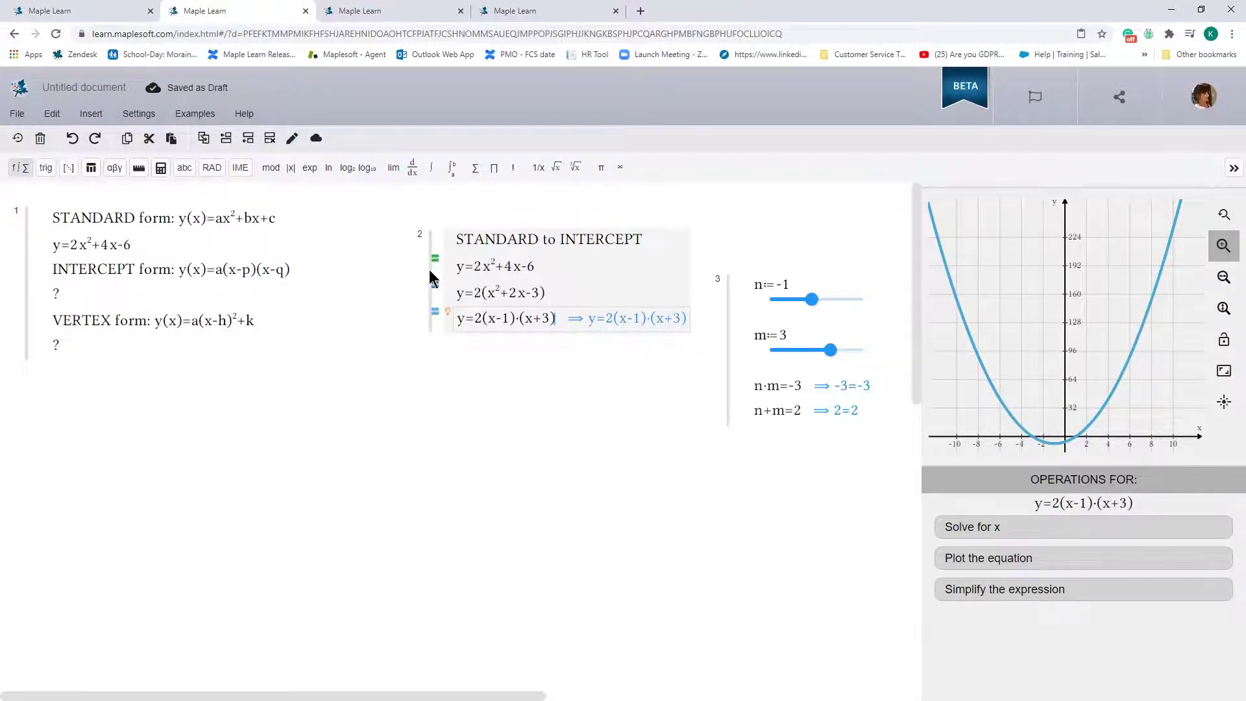
Move the STANDARD to INTERCEPT group and the n and m group below the list of quadratic forms, side by side.
left_click_drag(430, 272, 33, 559)
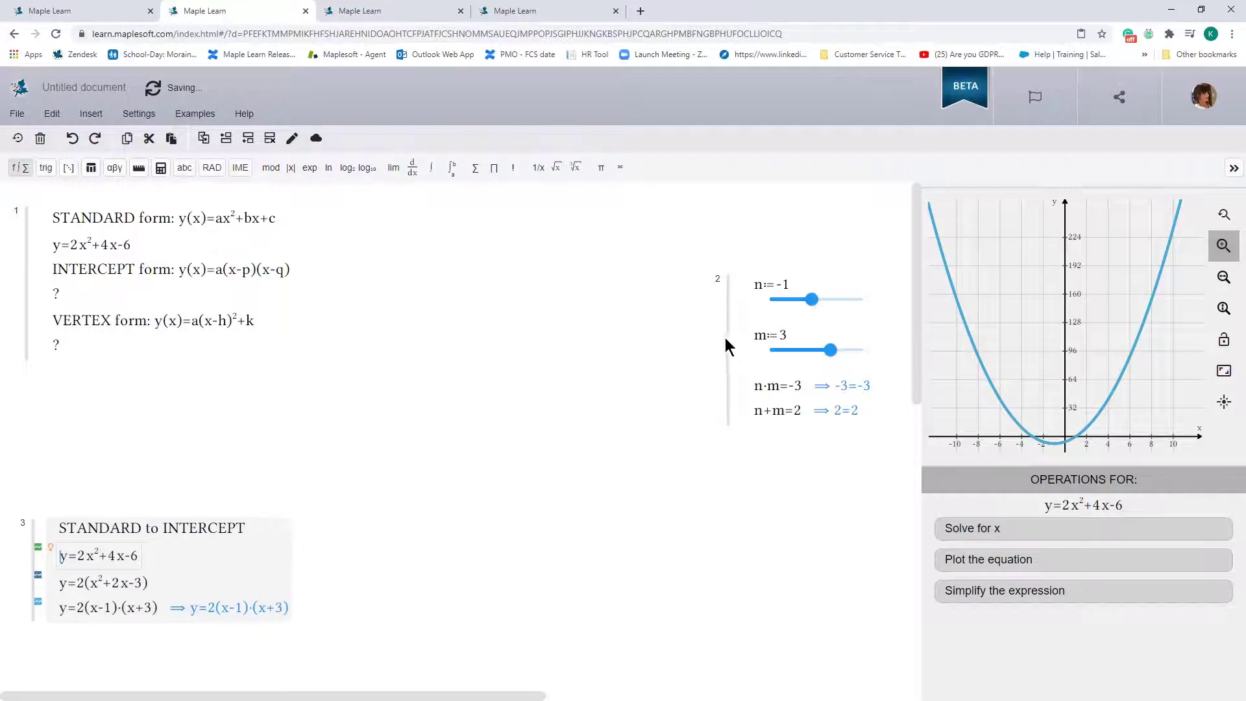
left_click_drag(725, 346, 339, 637)
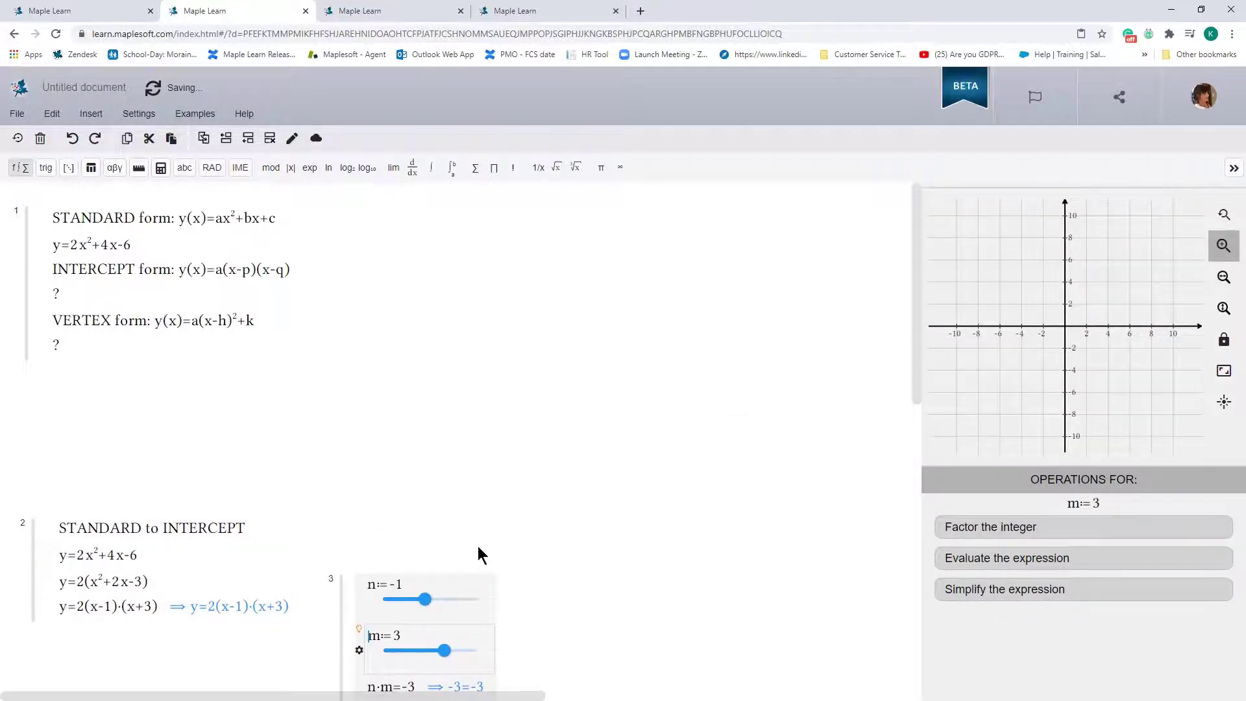
left_click(376, 649)
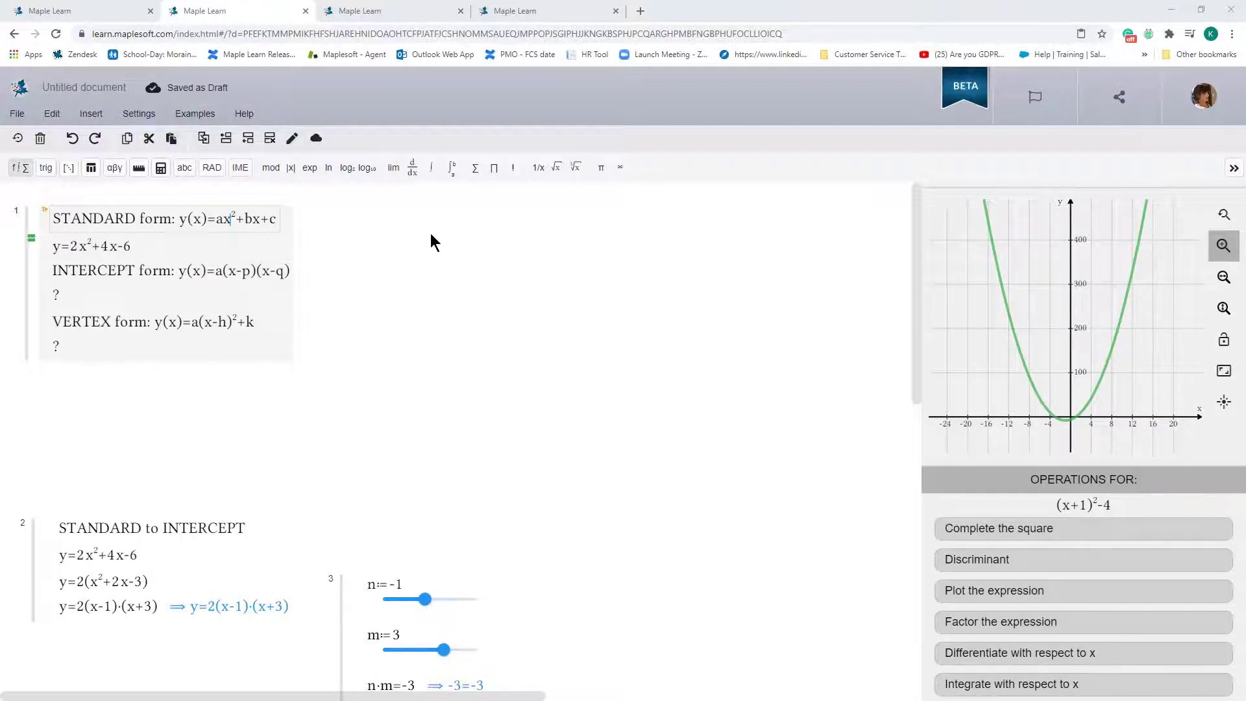
Start a new group beside the list of quadratic forms with the heading "STANDARD to VERTEX".
left_click(406, 224)
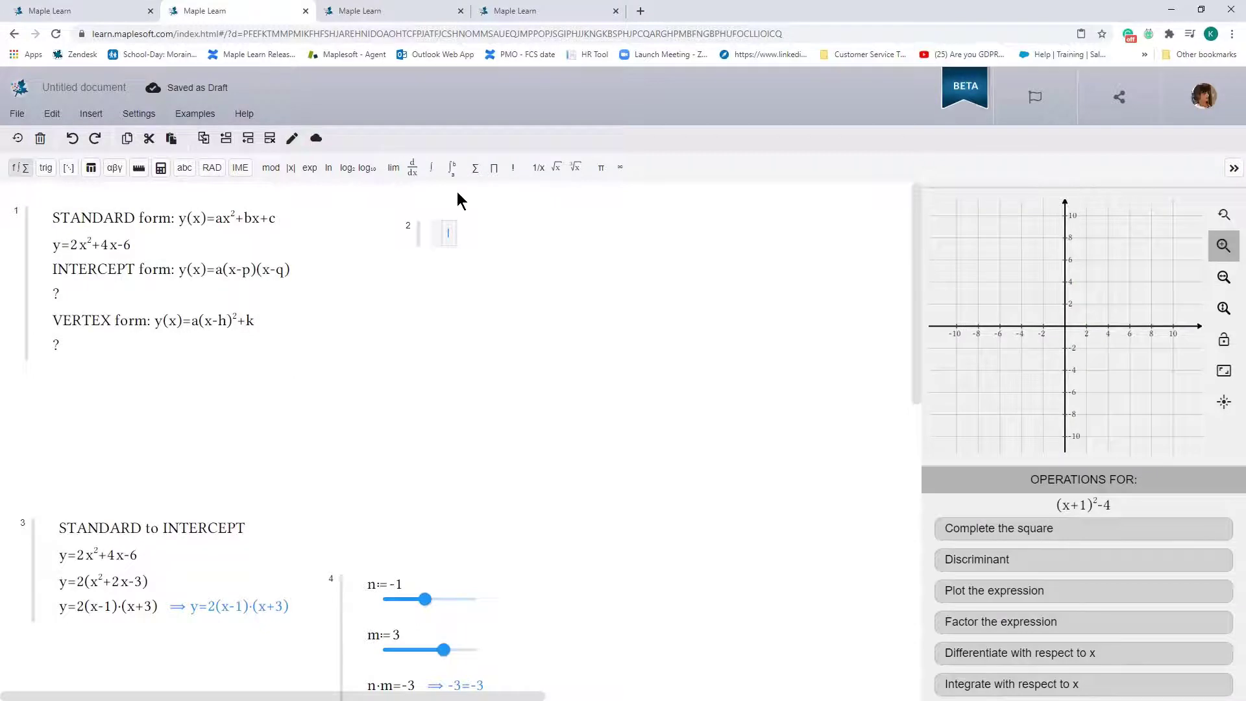
type("STANDARD to VERTEX")
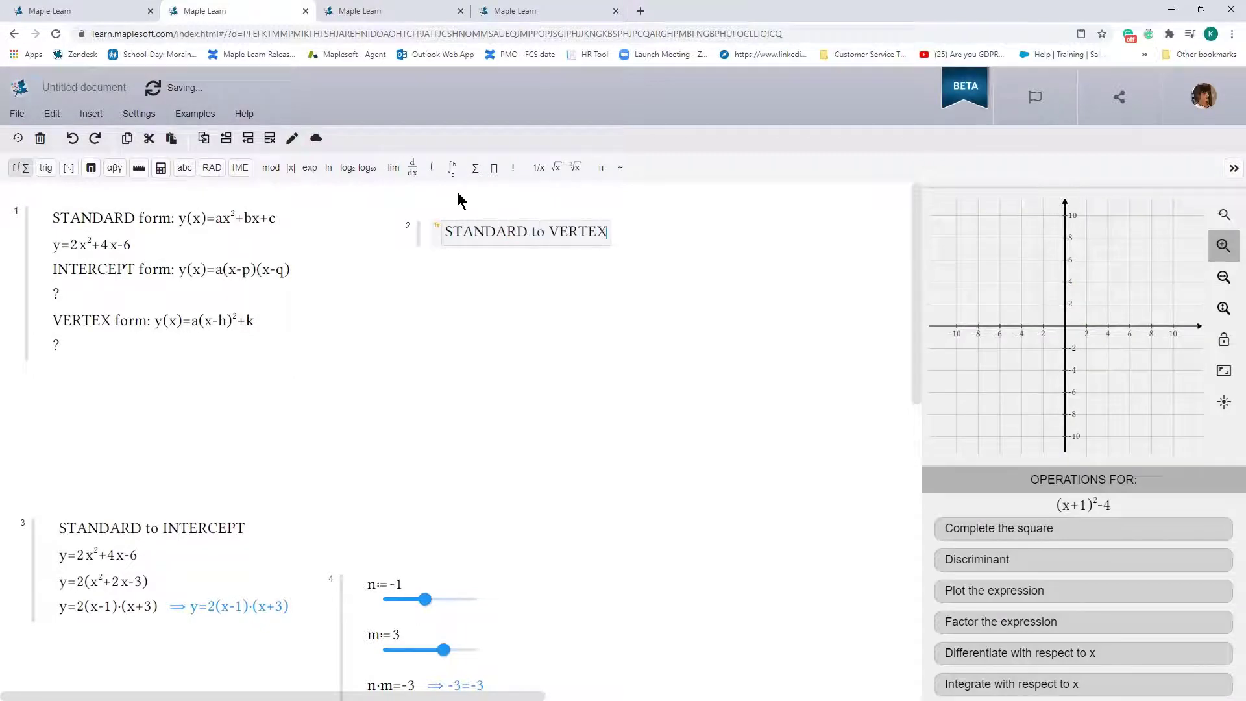
key("Return")
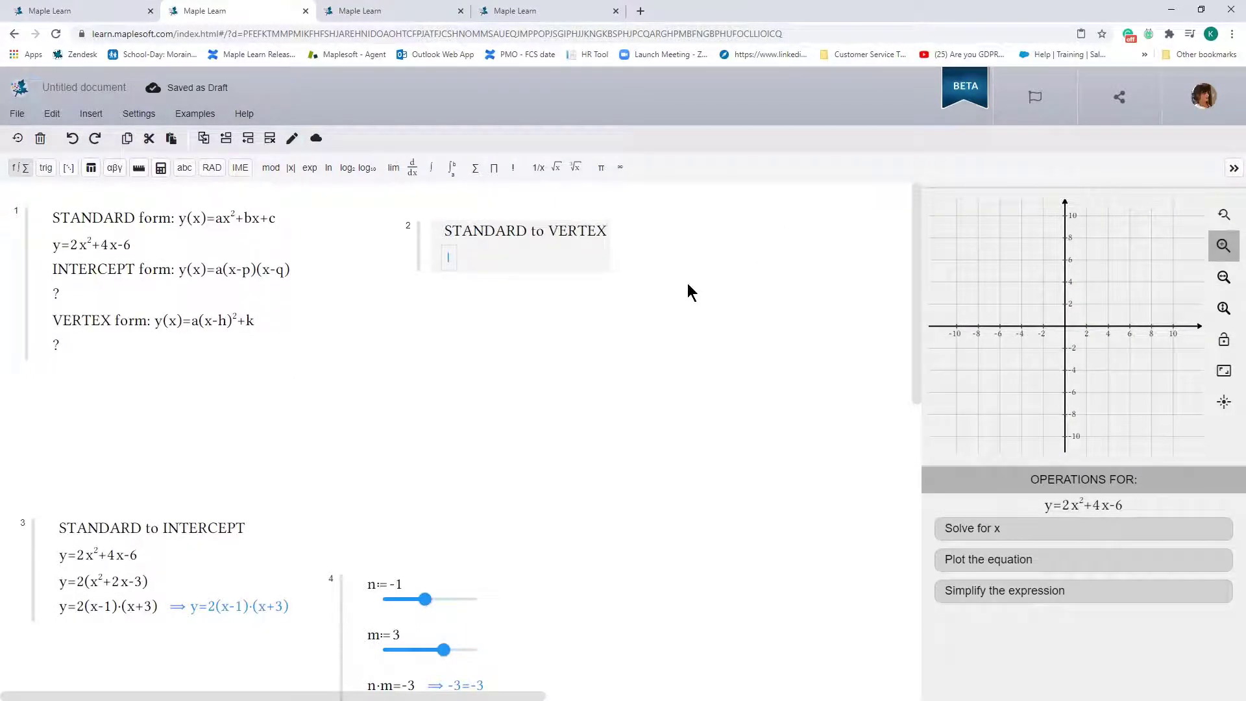
Enter y=2x²+4x-6 and its factored form y=2(x²+2x-3) as two lines under the STANDARD to VERTEX heading.
type("y=2x^2+4x-6")
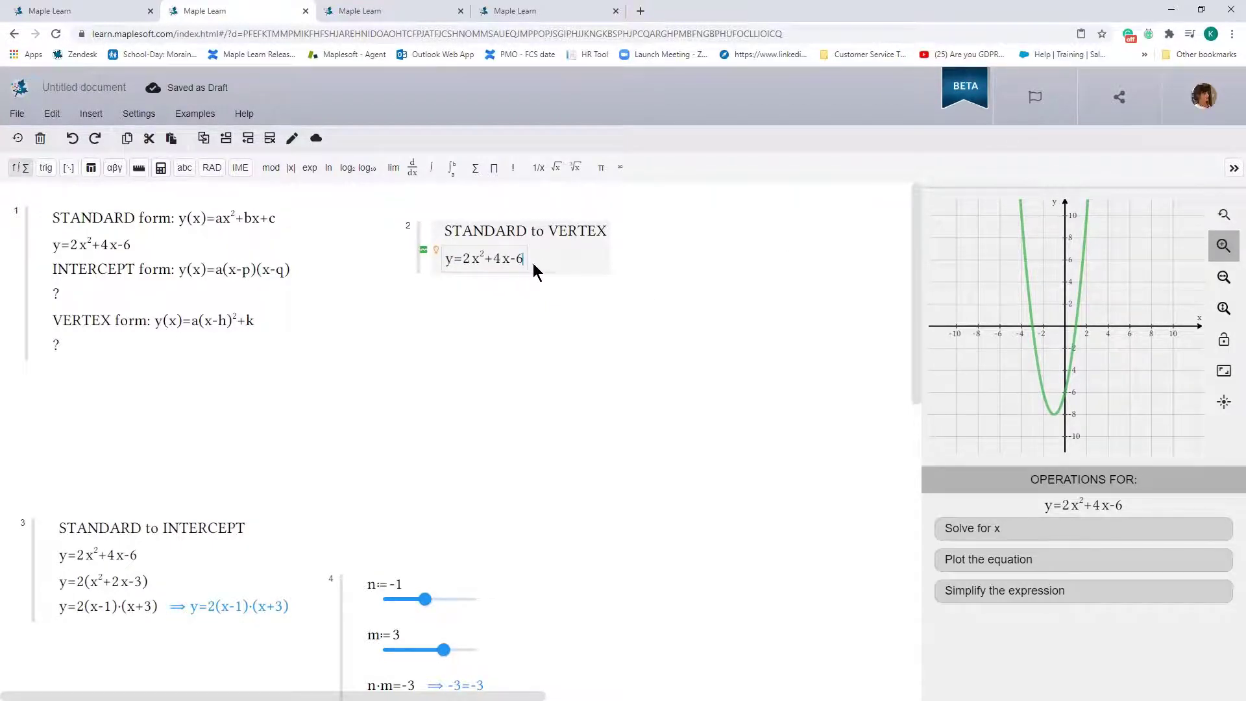
key("Return")
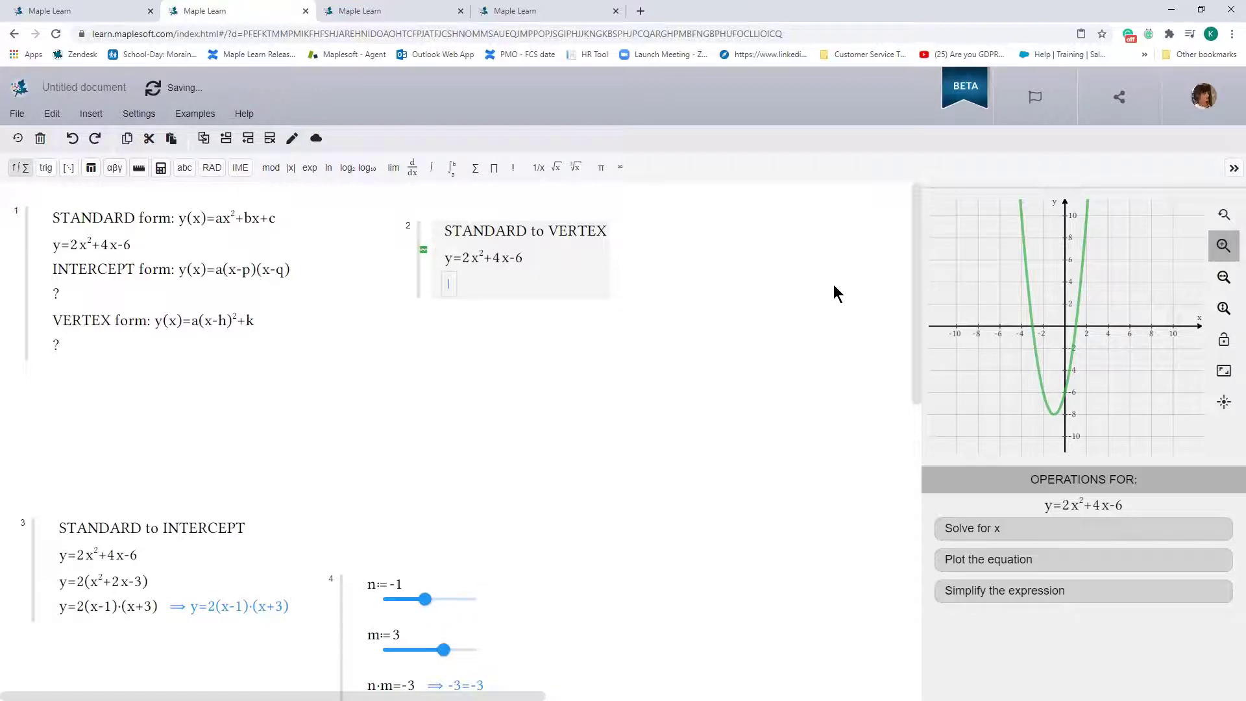
type("y=")
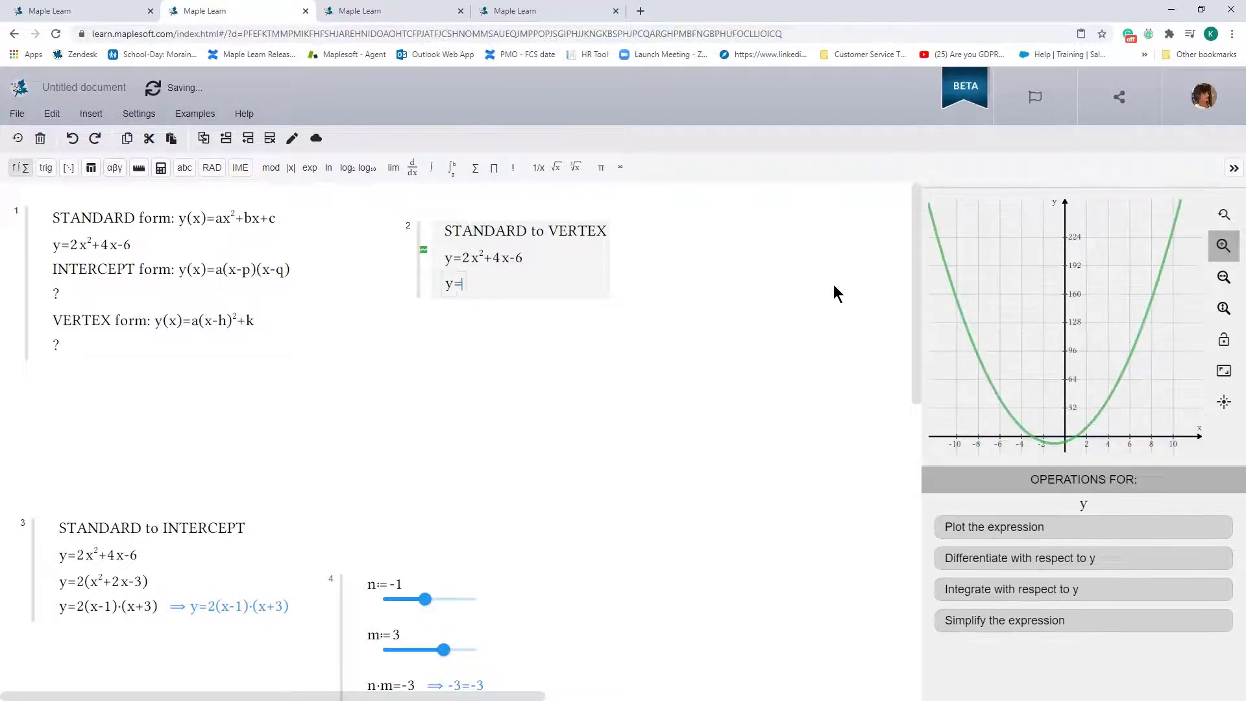
type("2(")
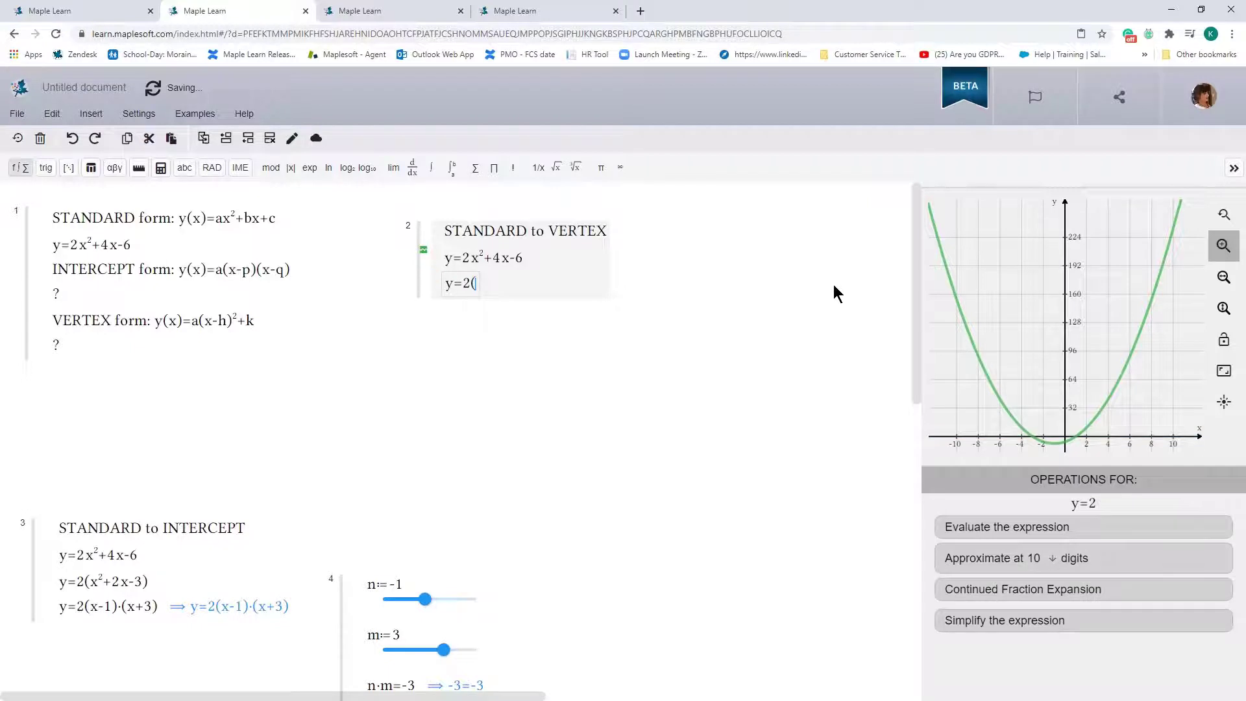
type("x^2")
key("Right")
type("+2x-3)")
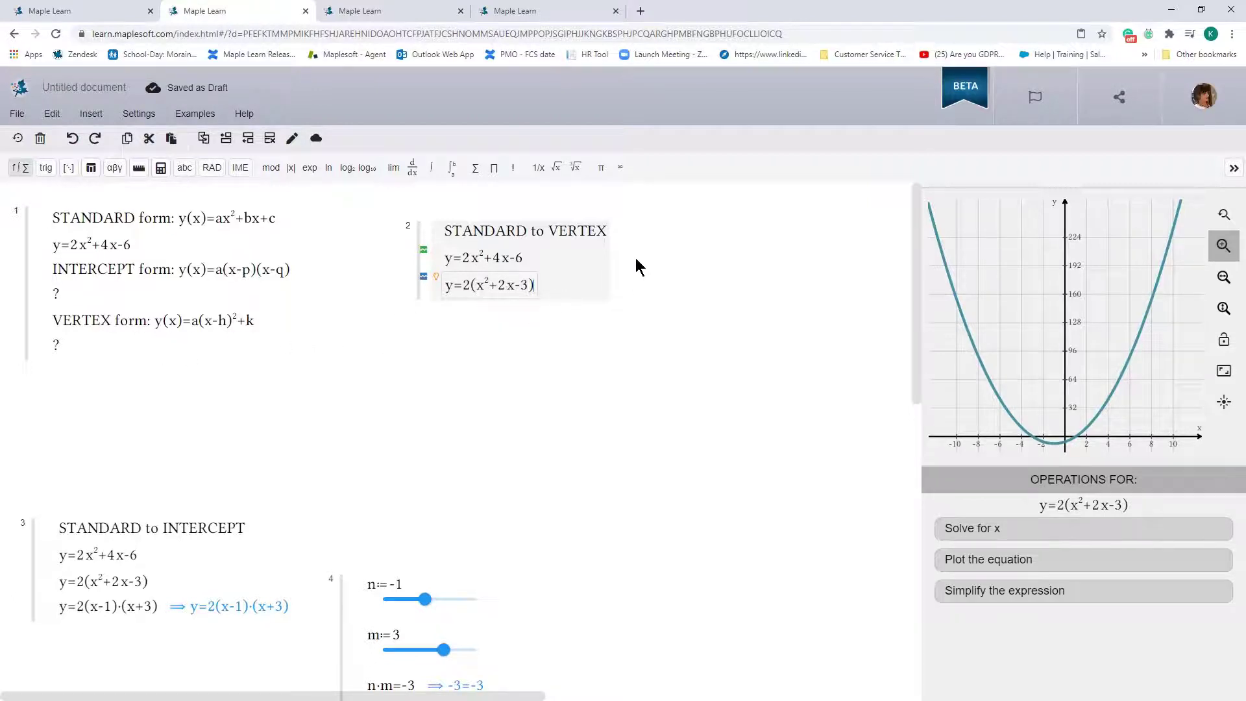
Start a group beside STANDARD to VERTEX headed "Complete the Squares" and copy x²+2x-3 from the factored equation into it.
left_click(707, 279)
type("Comp")
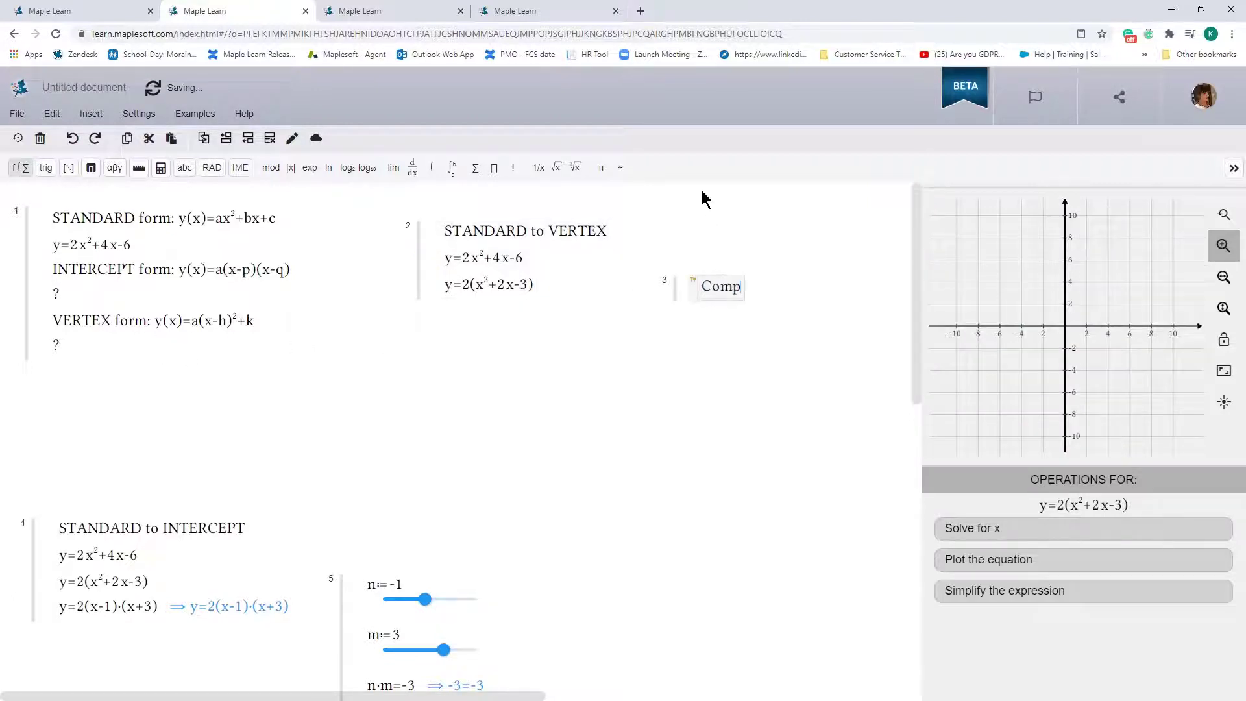
type("lete the Squares")
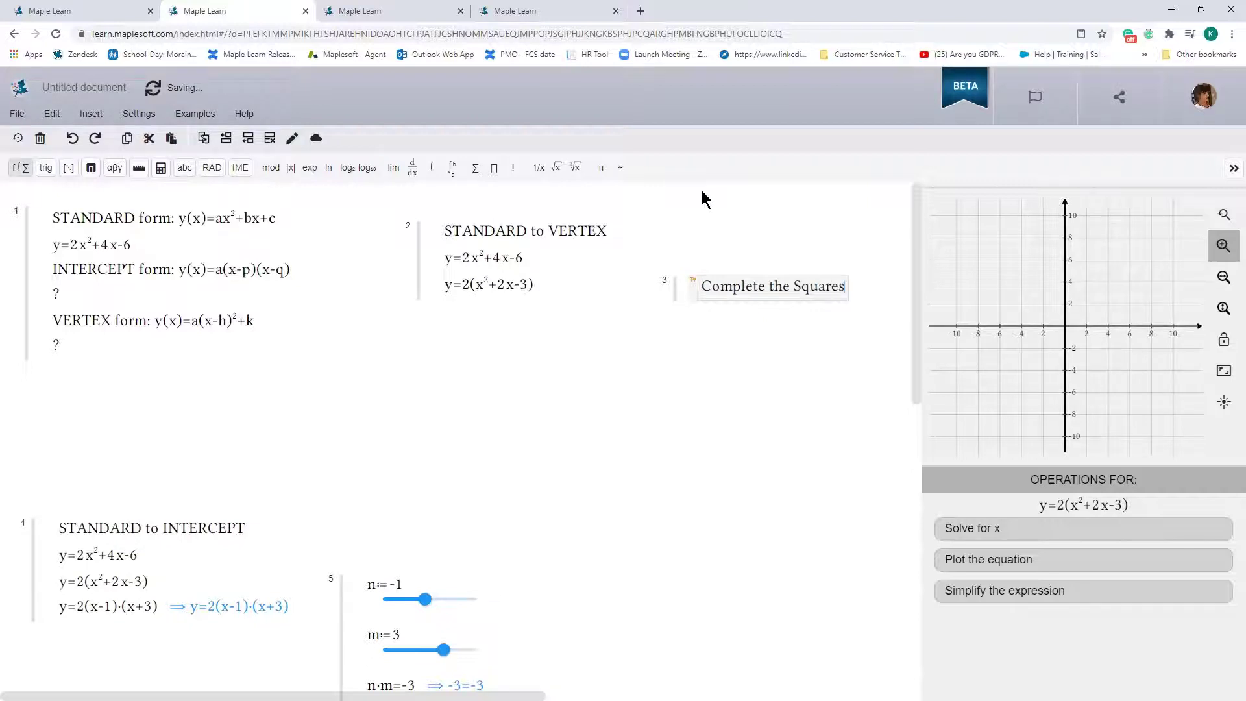
key("Return")
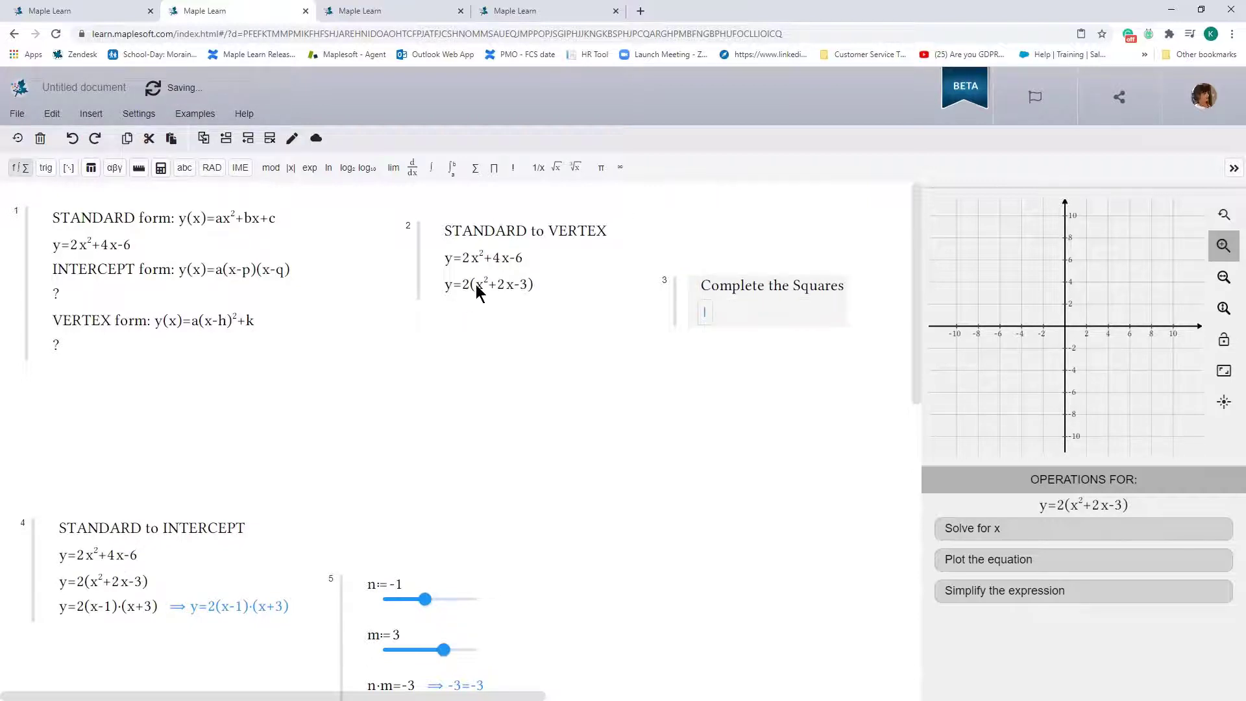
left_click_drag(477, 284, 524, 287)
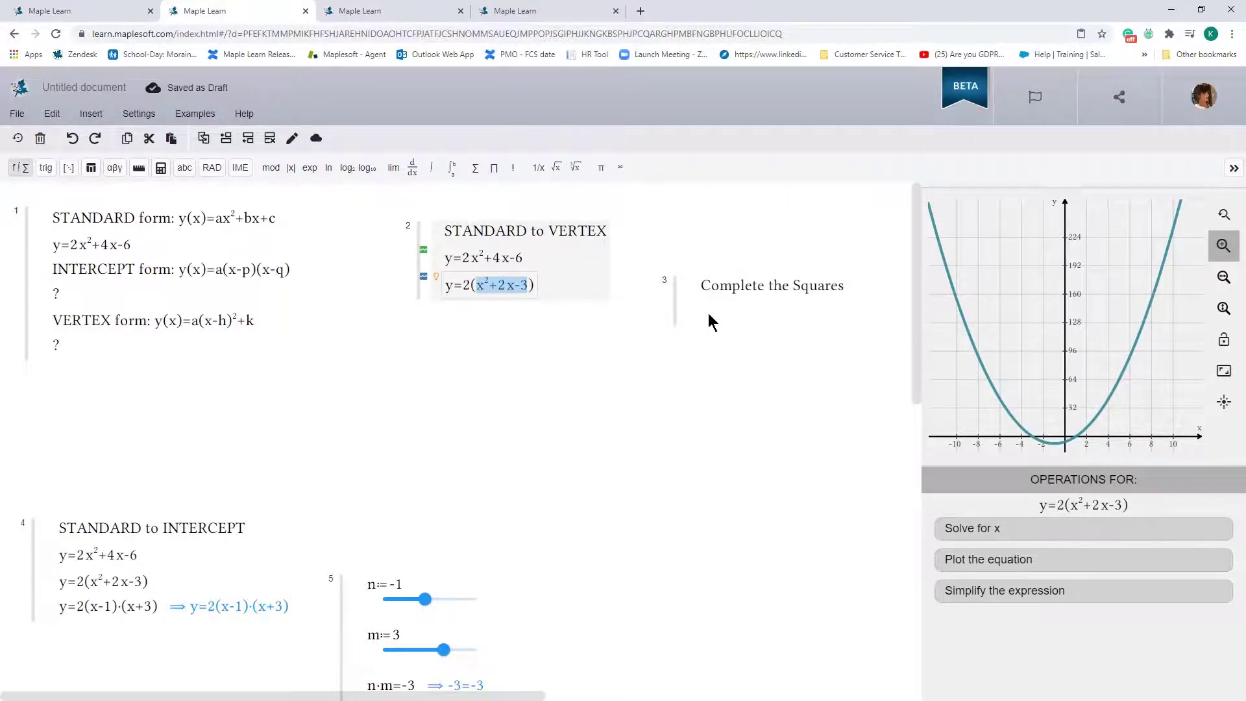
left_click_drag(707, 313, 707, 313)
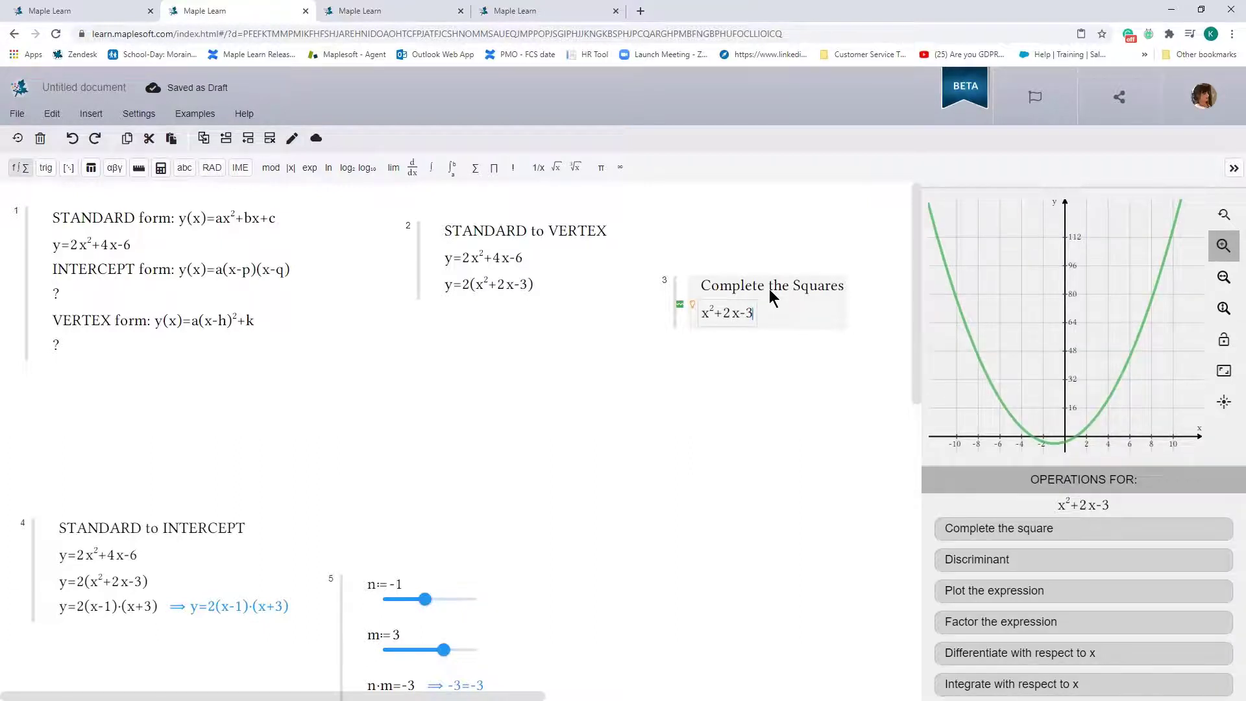
Add the line (x²+2x+A)-A-3 below x²+2x-3 in the Complete the Squares group.
key("Return")
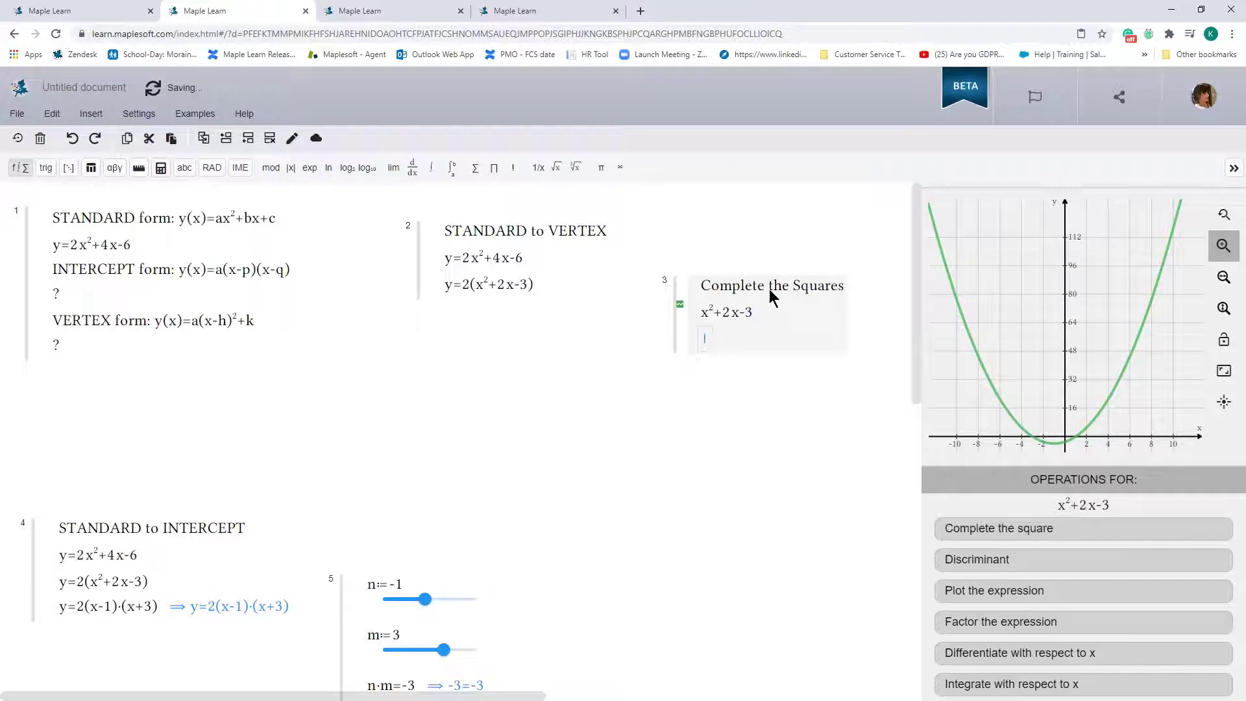
type("(x^2")
key("Right")
type("+2x+A")
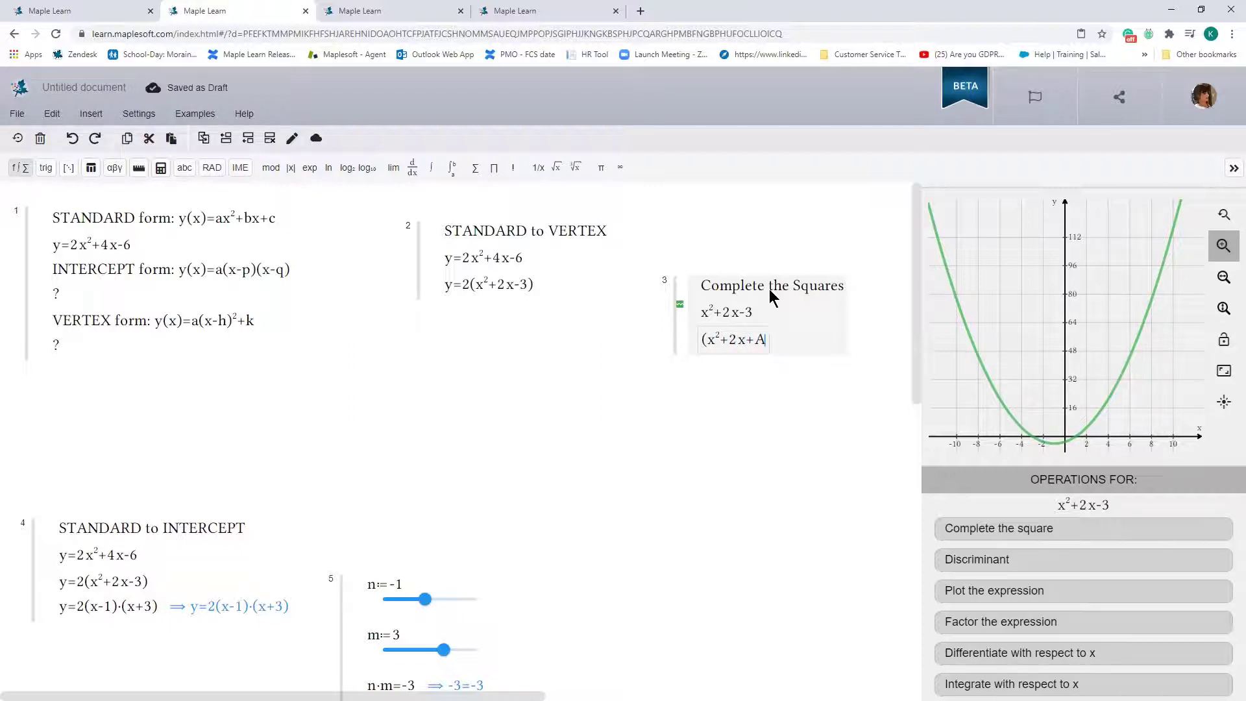
type(")")
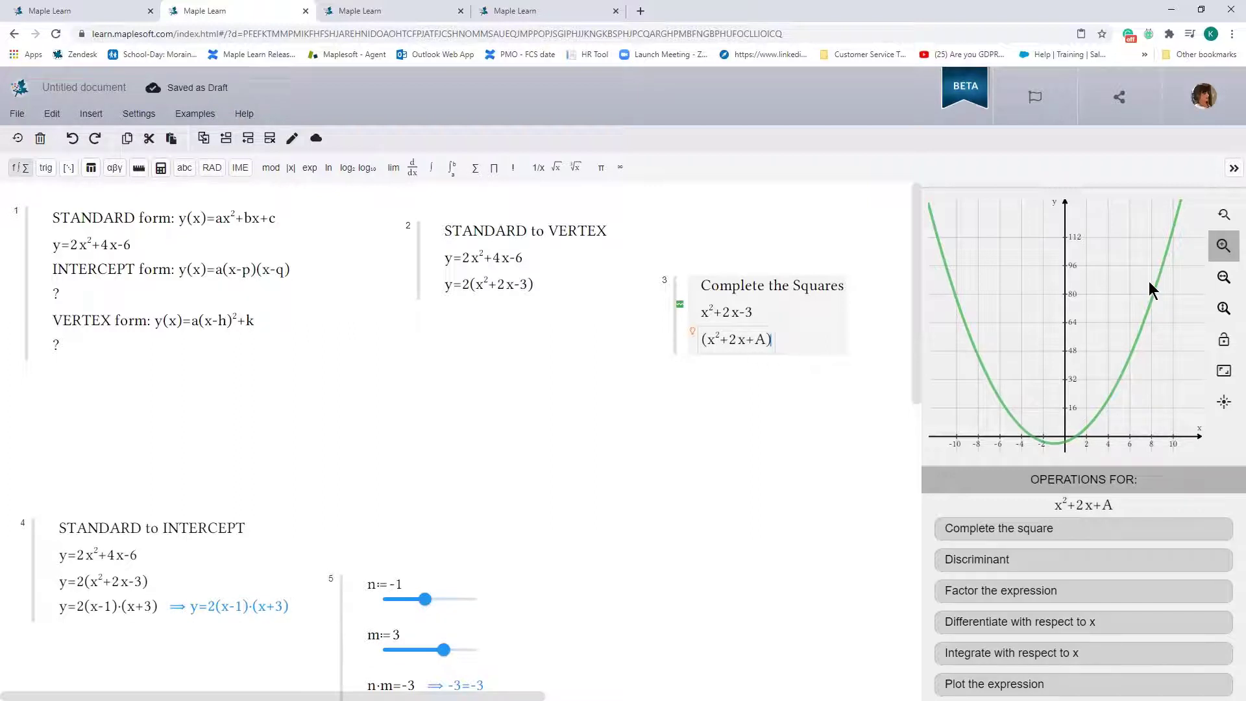
type("-A")
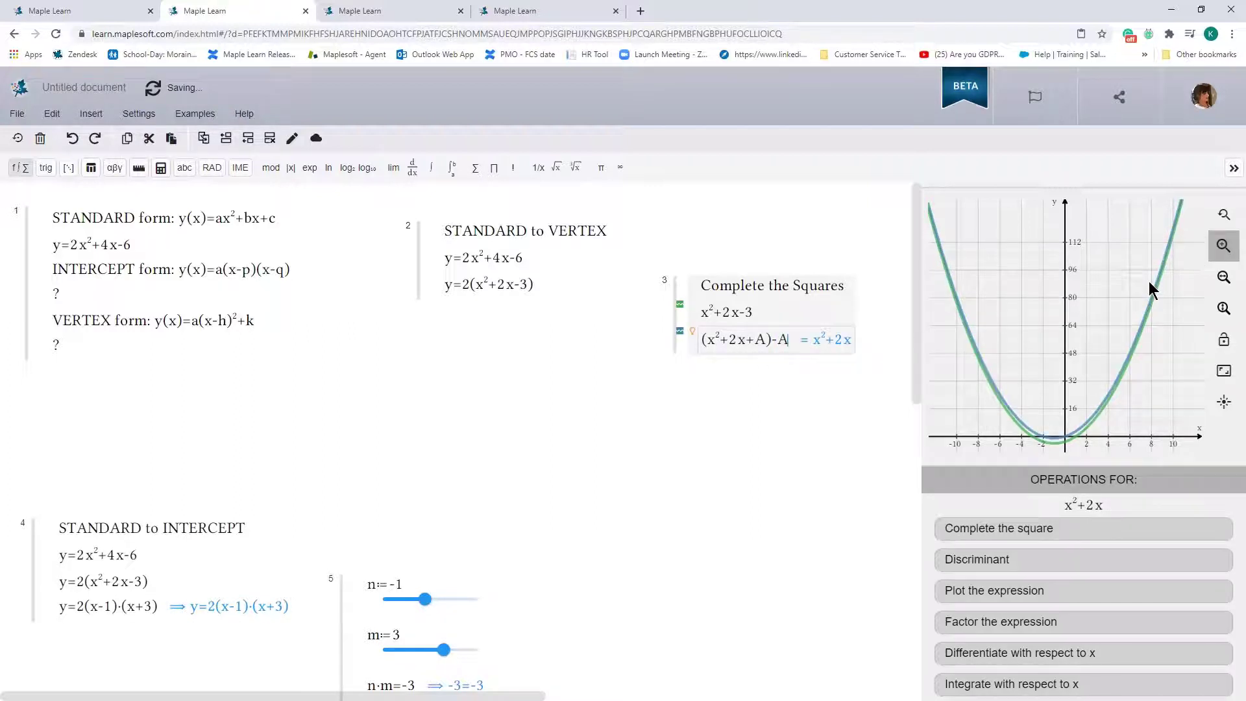
type("-3")
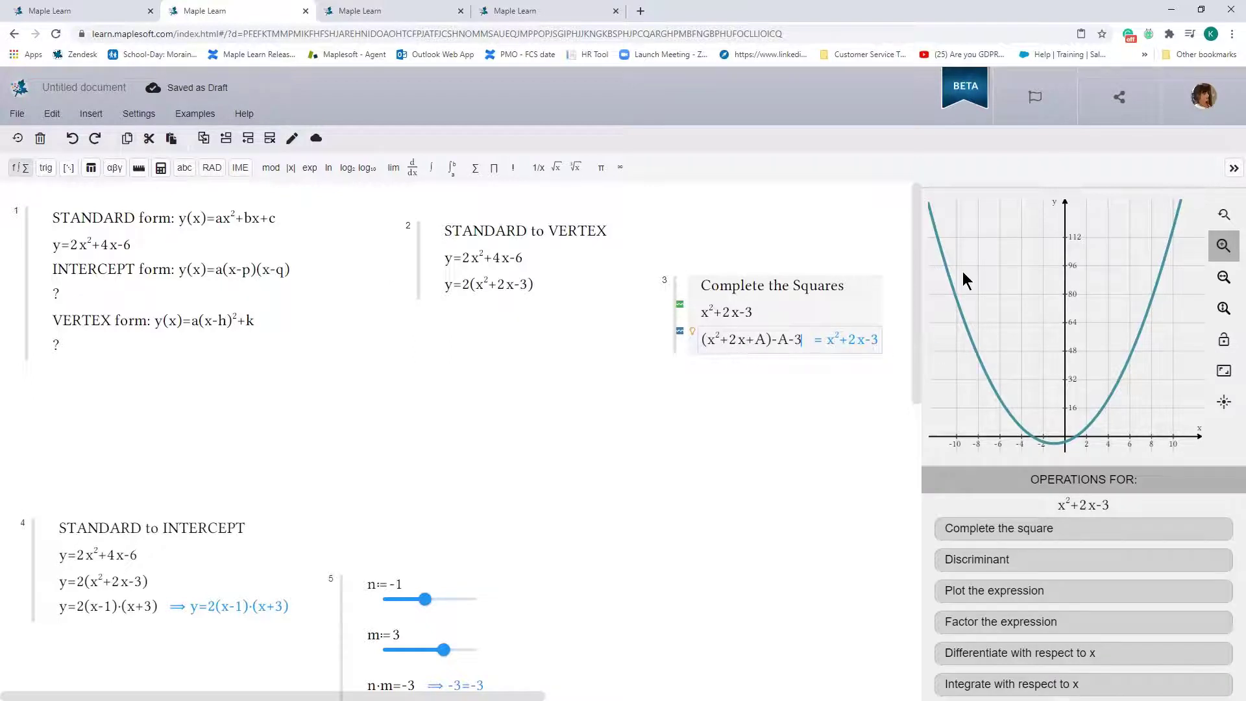
Add the assignment A:=(2/2)² to the Complete the Squares group and disable its slider.
key("Return")
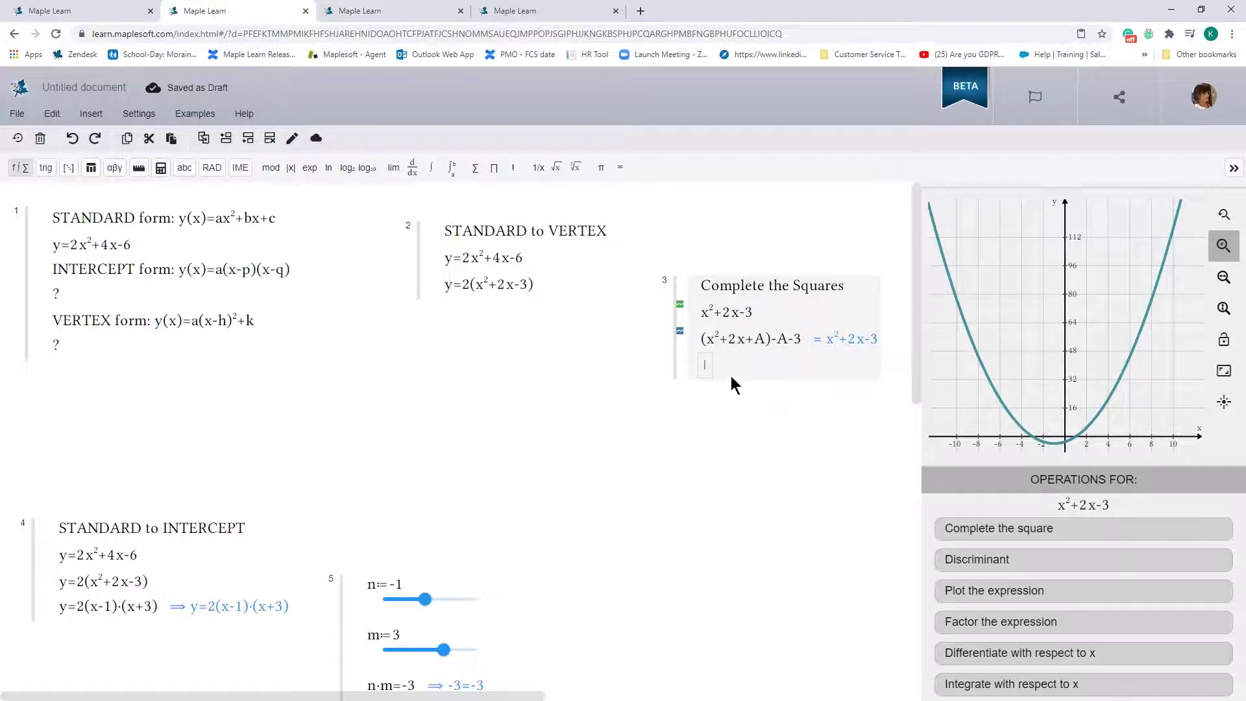
type("A:=")
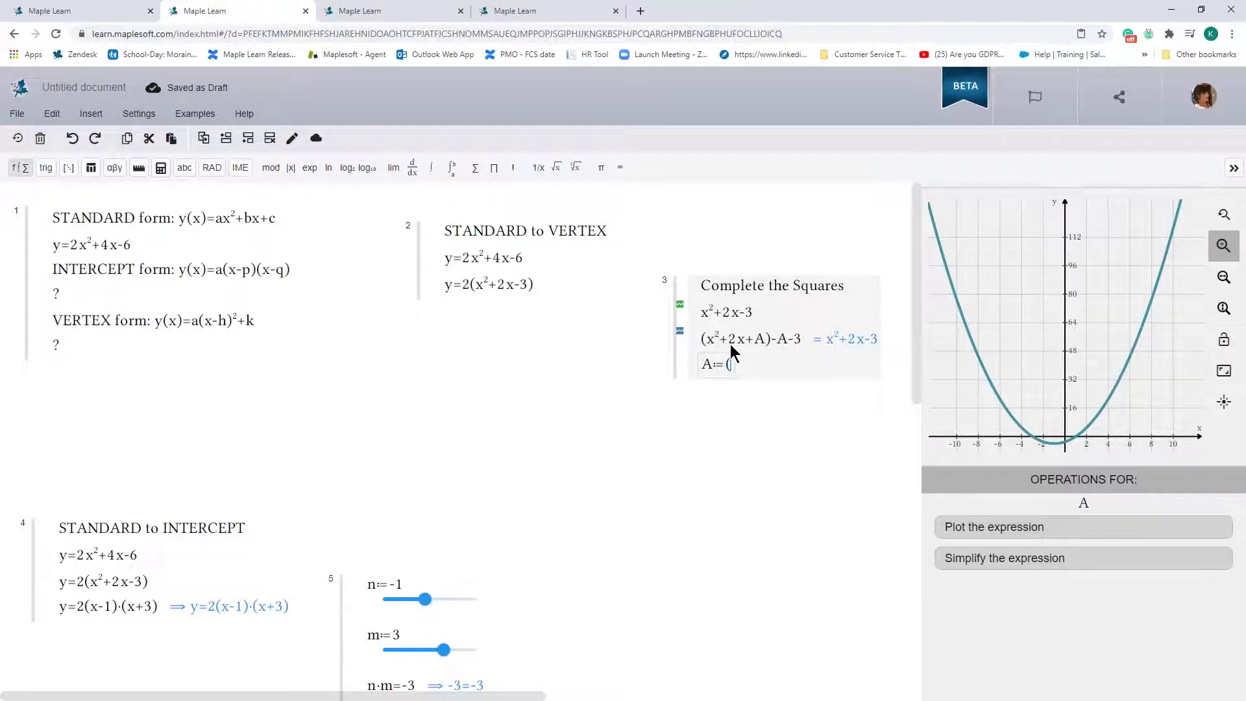
type("(2/2")
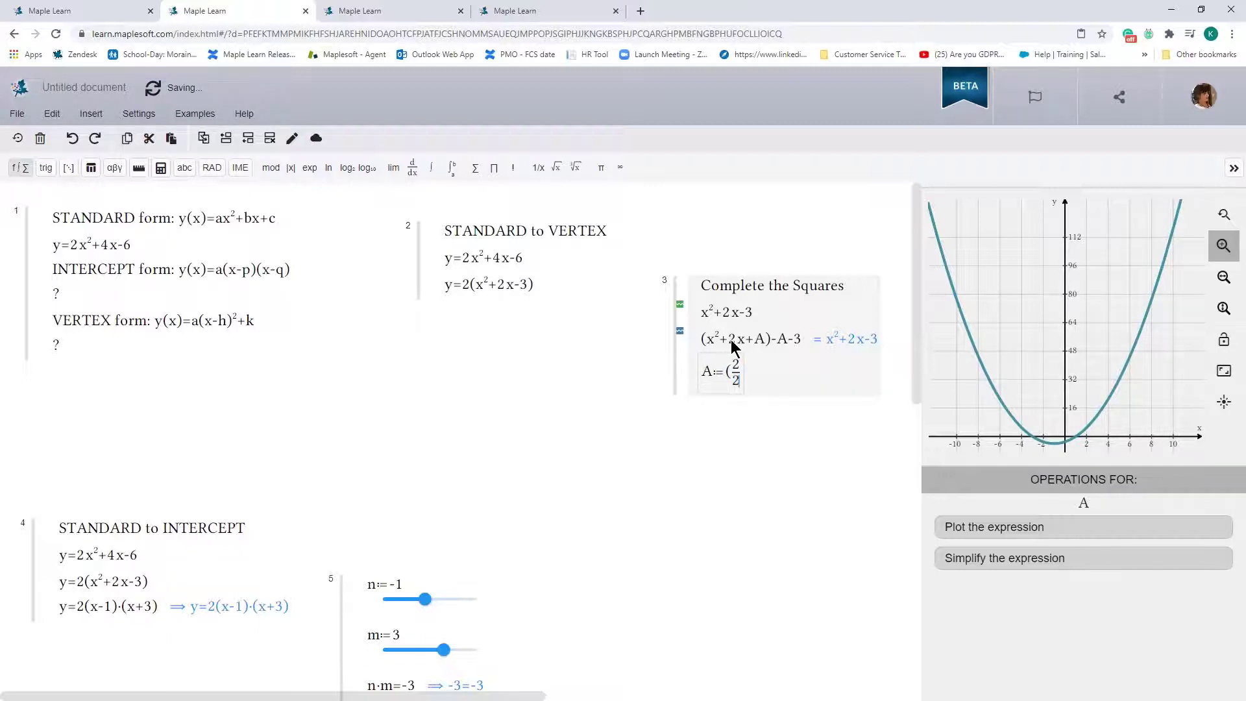
type(")")
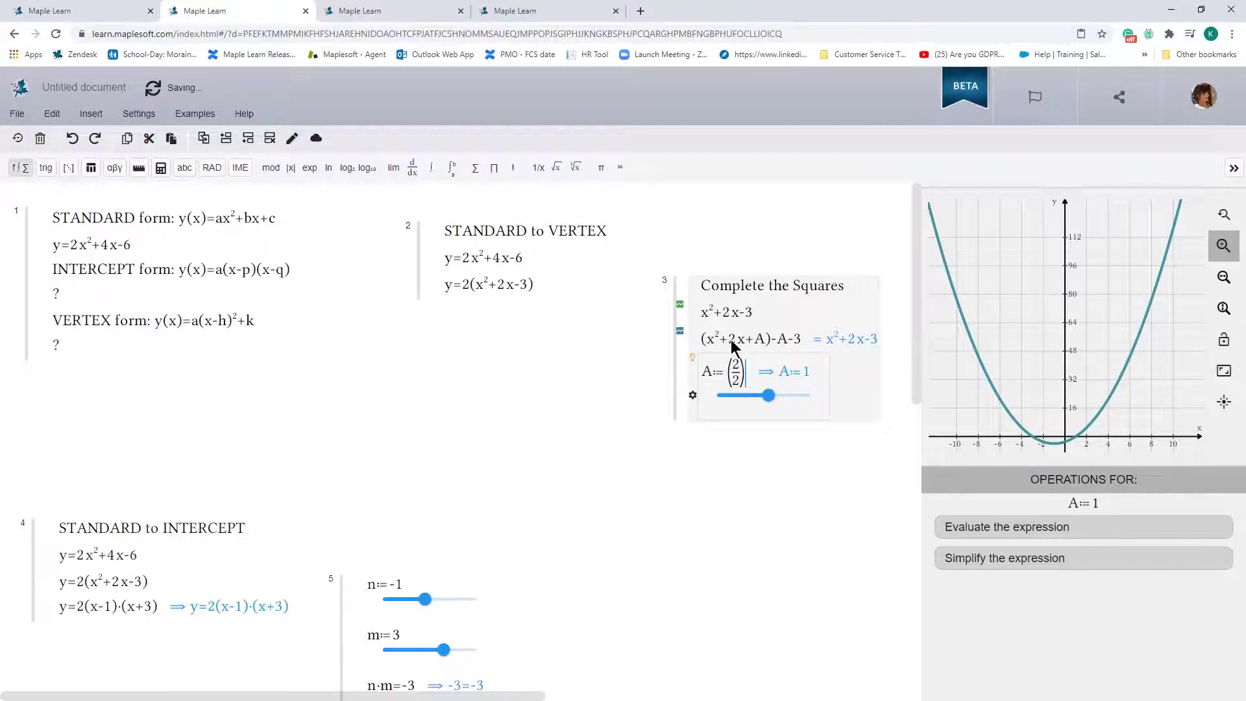
type("^2")
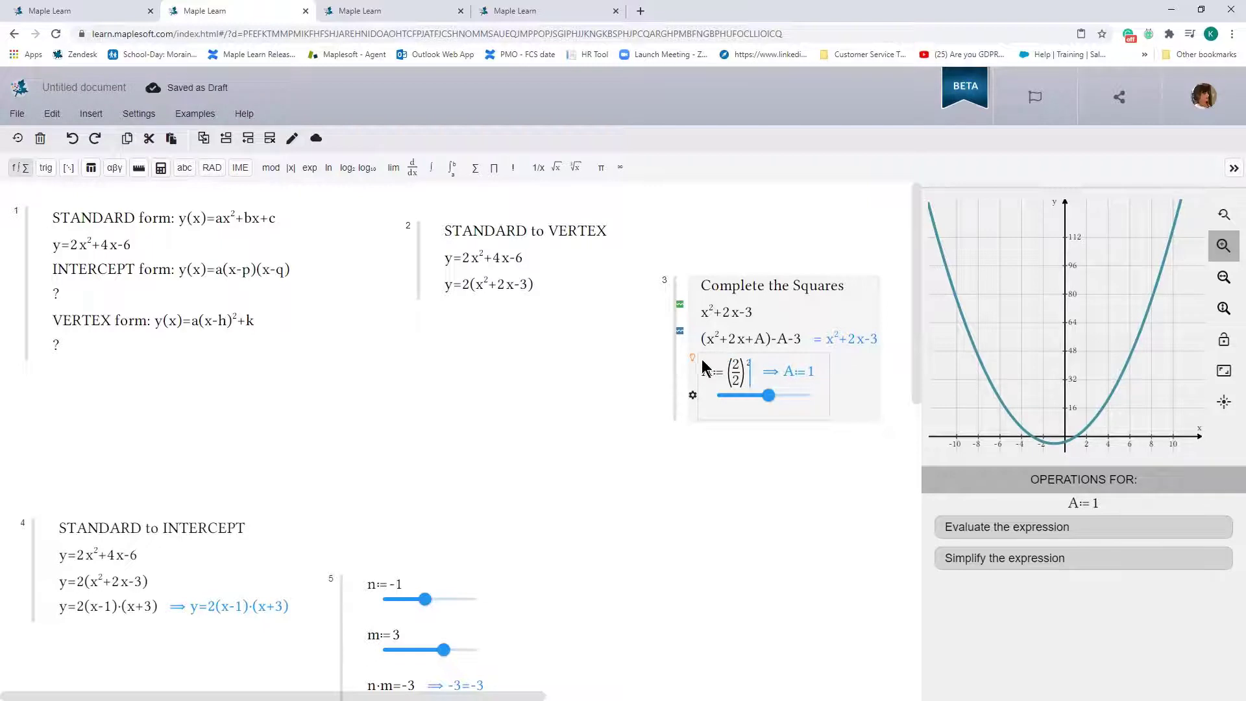
left_click(693, 363)
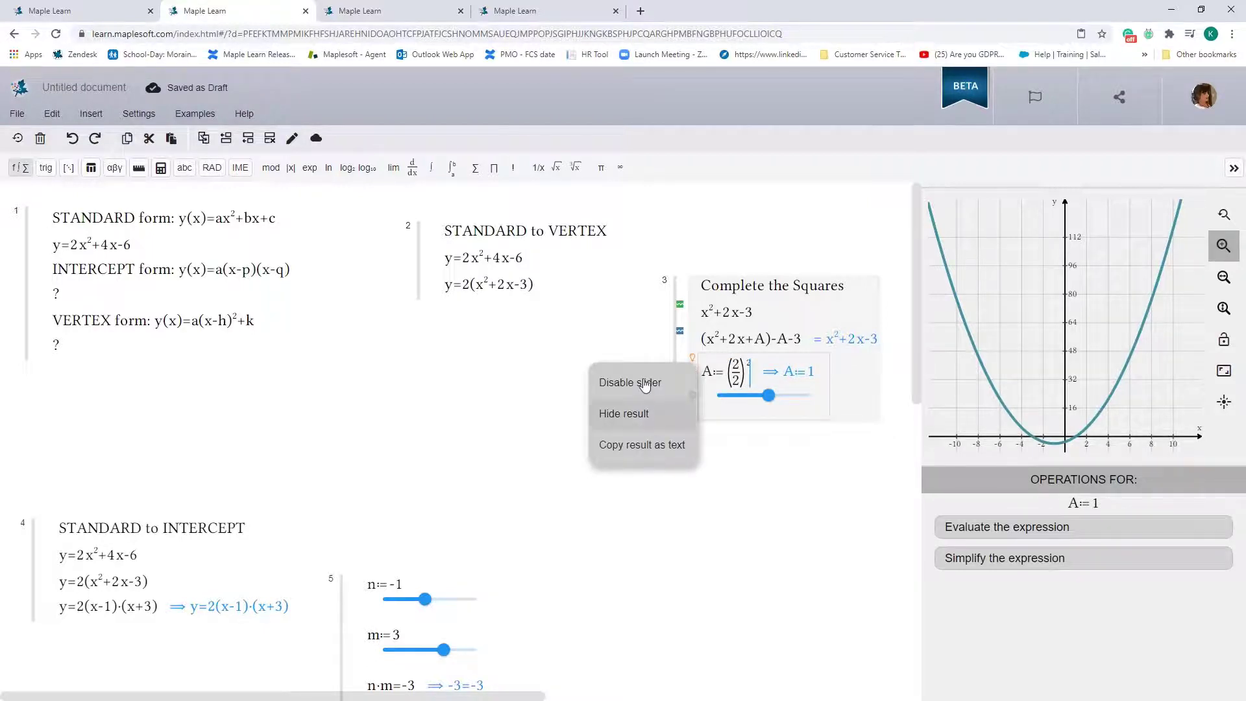
key("Return")
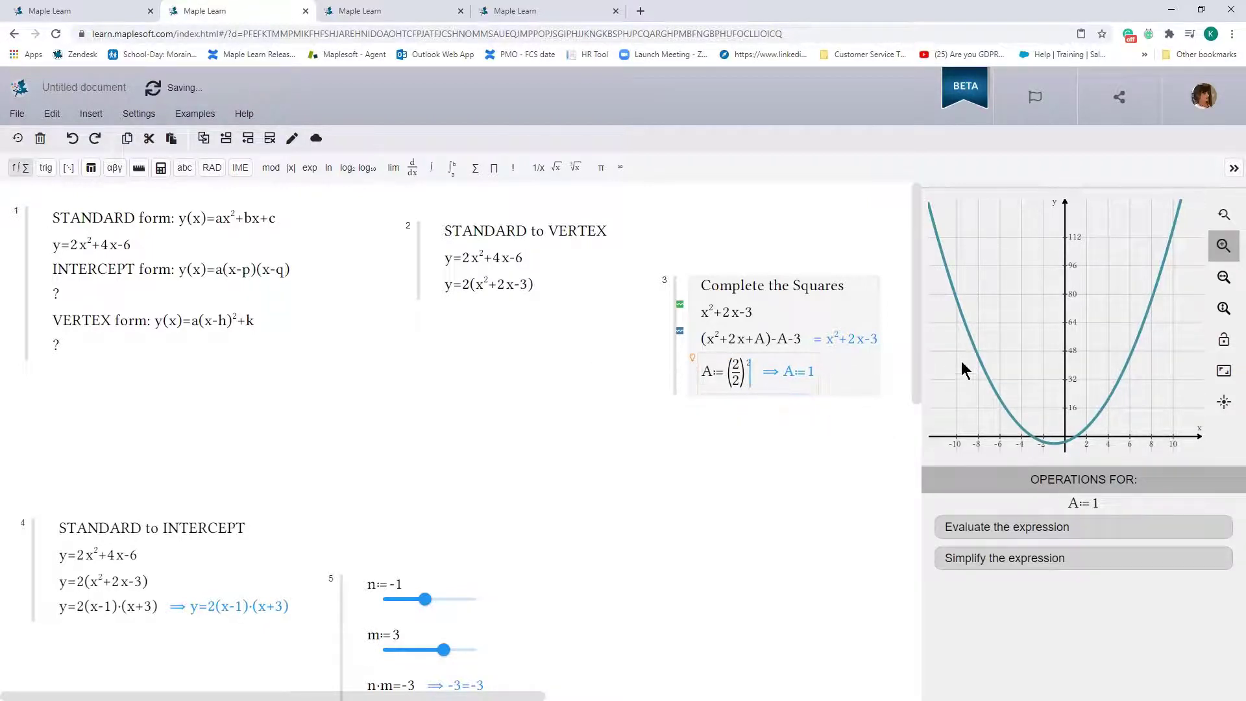
left_click(700, 402)
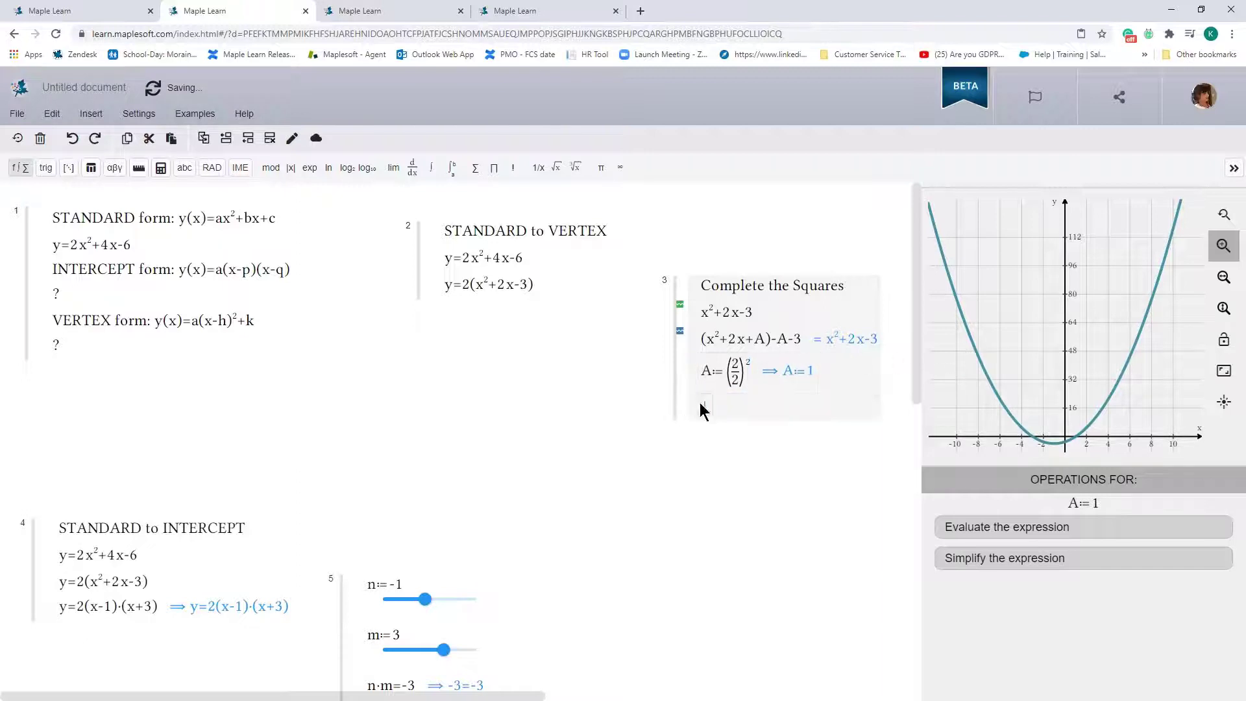
Copy the (x²+2x+A)-A-3 expression to a line below the A assignment and replace both A's in the copy with 1.
double_click(714, 340)
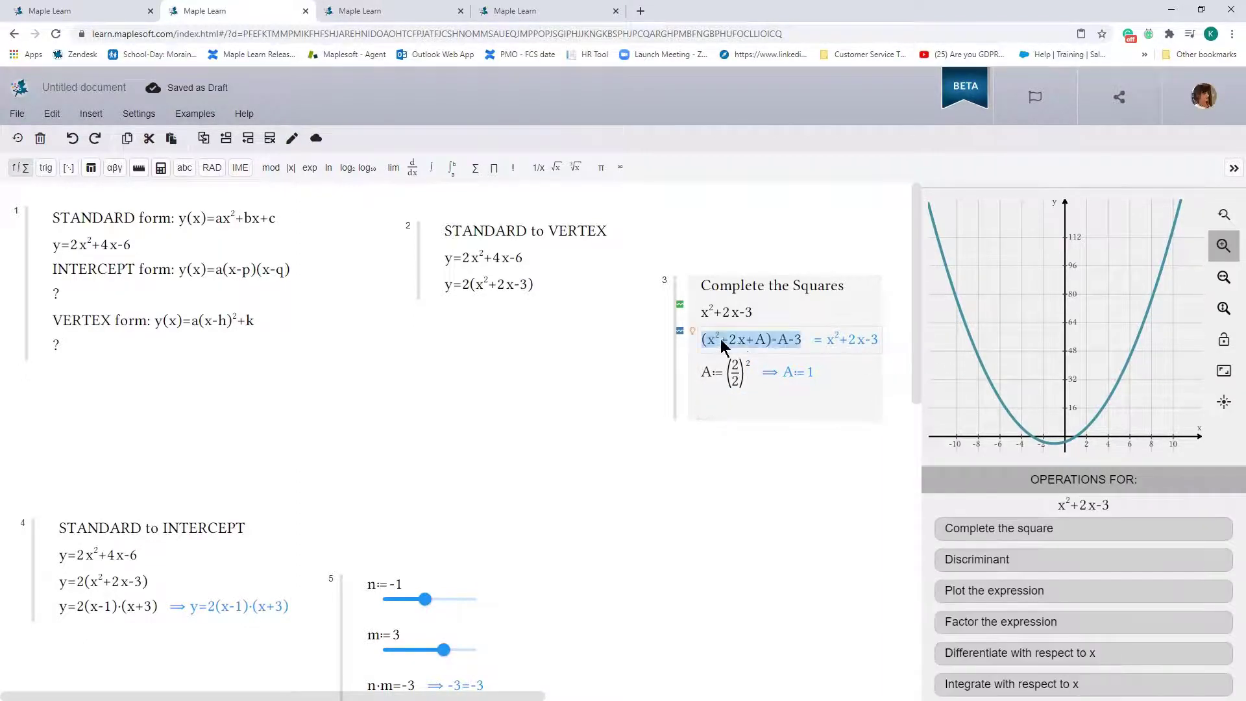
key("ctrl+c")
left_click(707, 411)
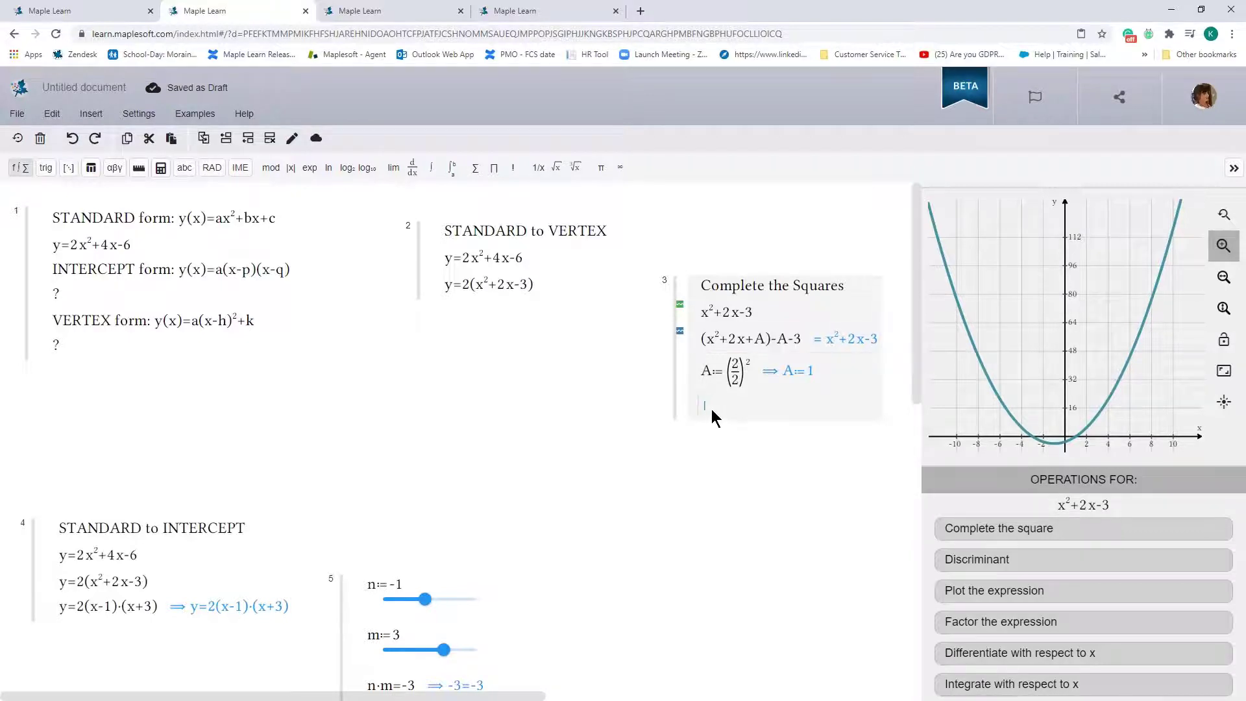
key("ctrl+v")
key("Left")
key("Left")
key("Left")
key("Left")
key("Left")
key("Left")
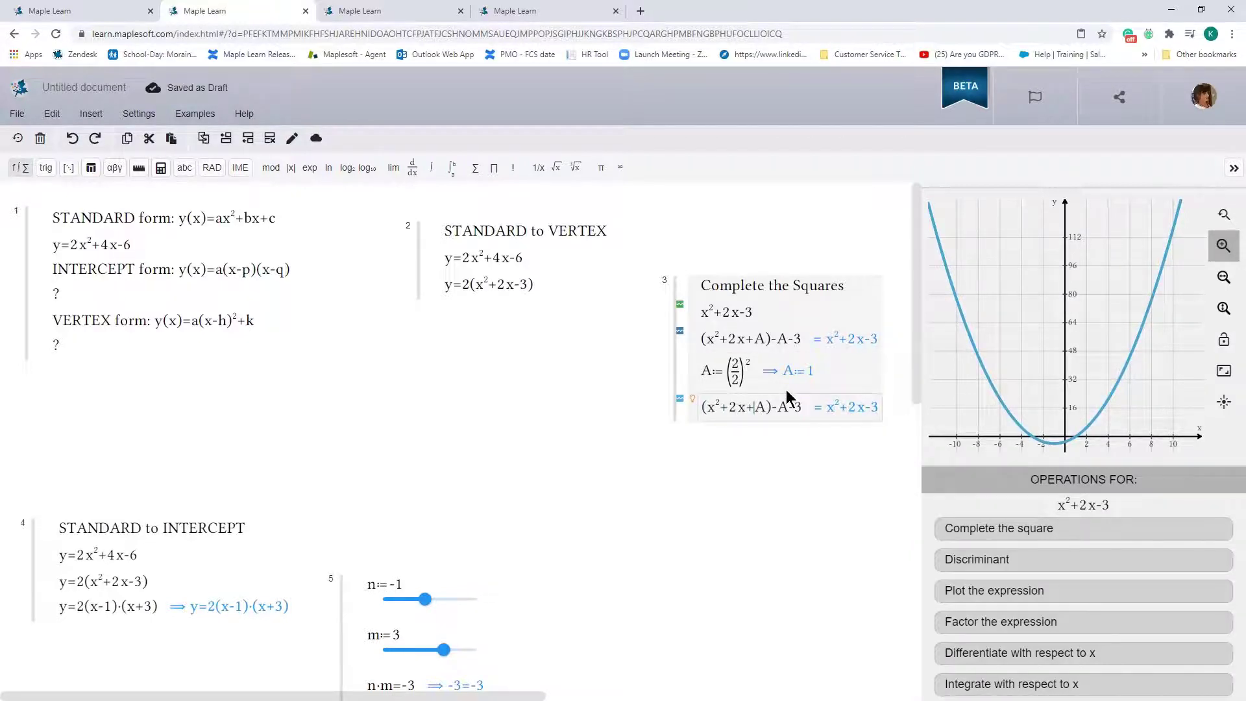
key("Delete")
type("1")
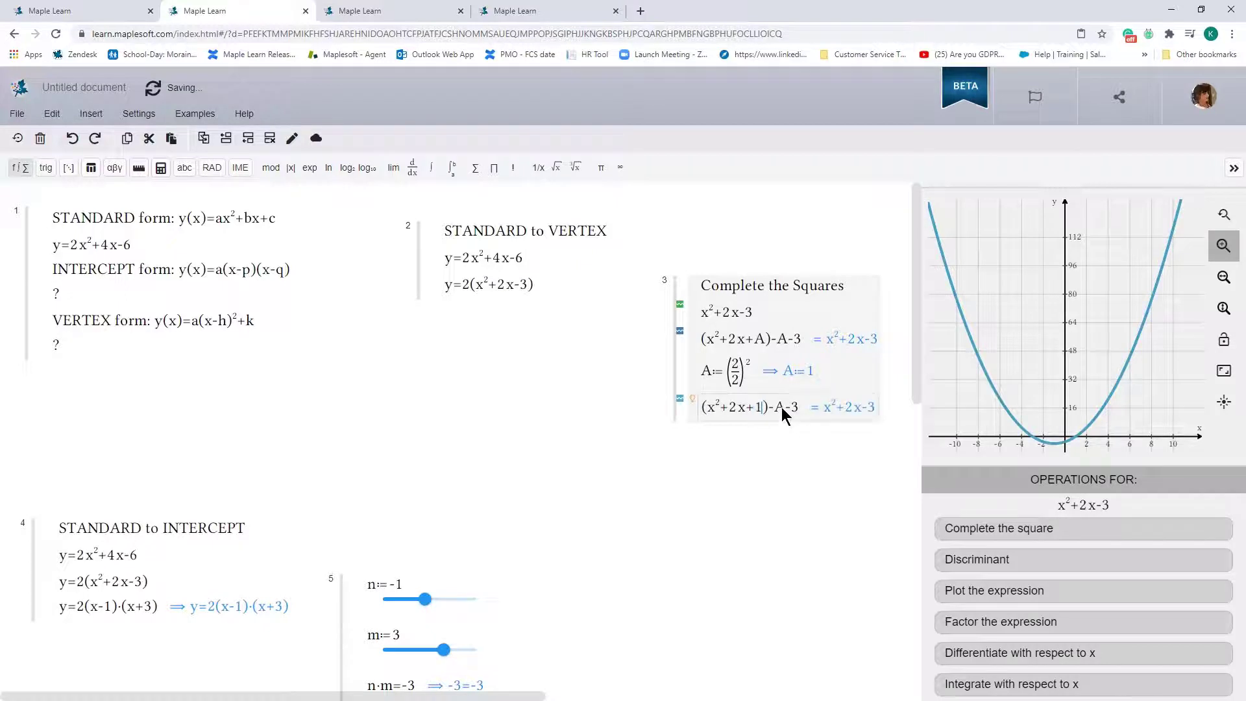
left_click(783, 407)
key("BackSpace")
type("1")
left_click(805, 401)
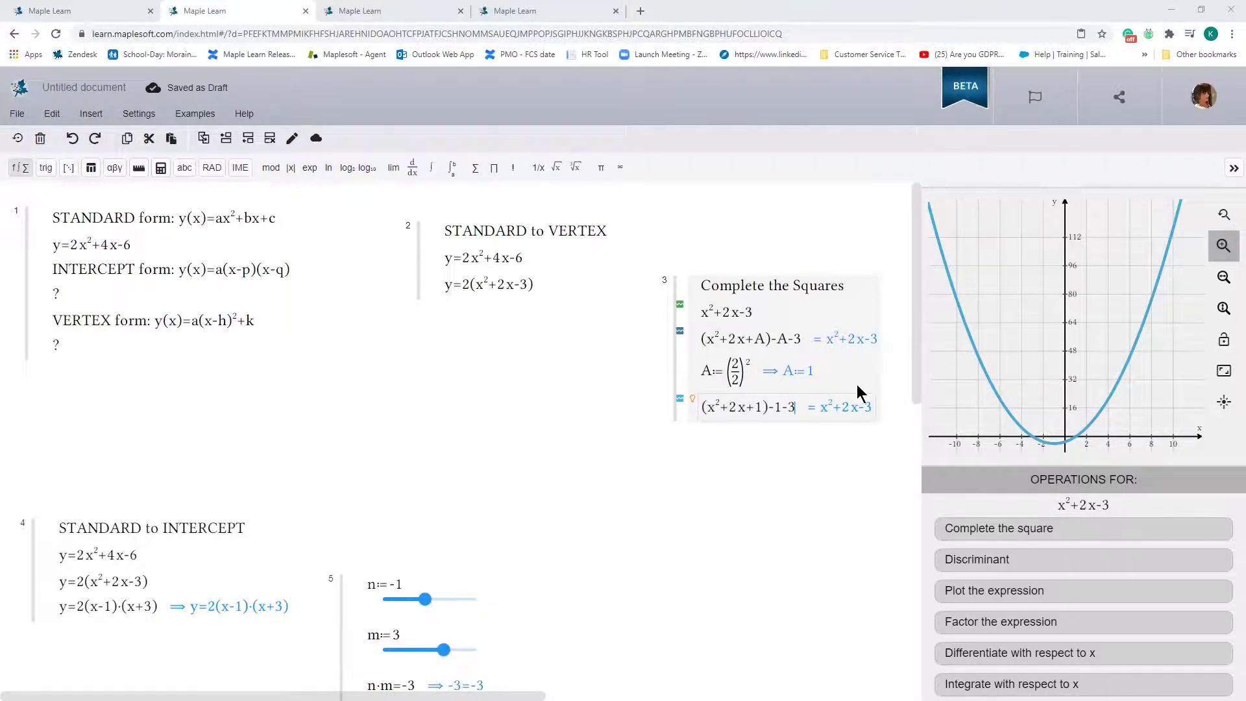
Add the completed-square form (x+1)²-4 as the last line of the Complete the Squares group.
key("Return")
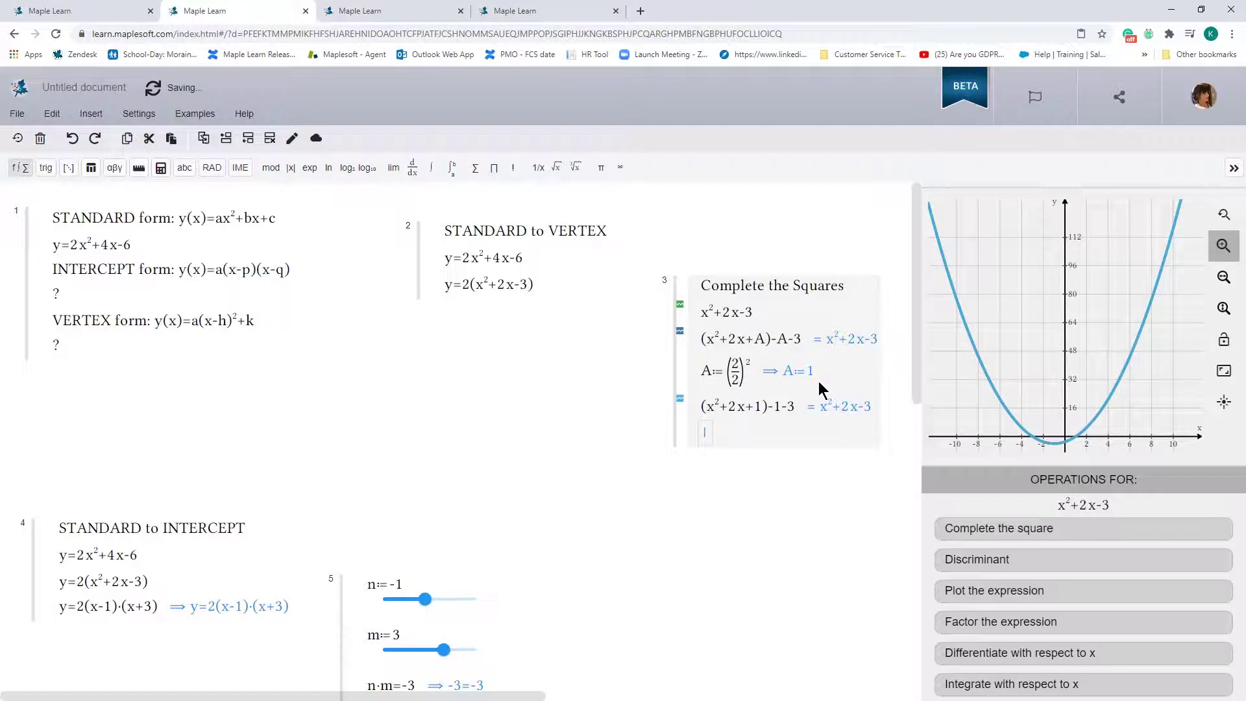
type("(x+1)^2")
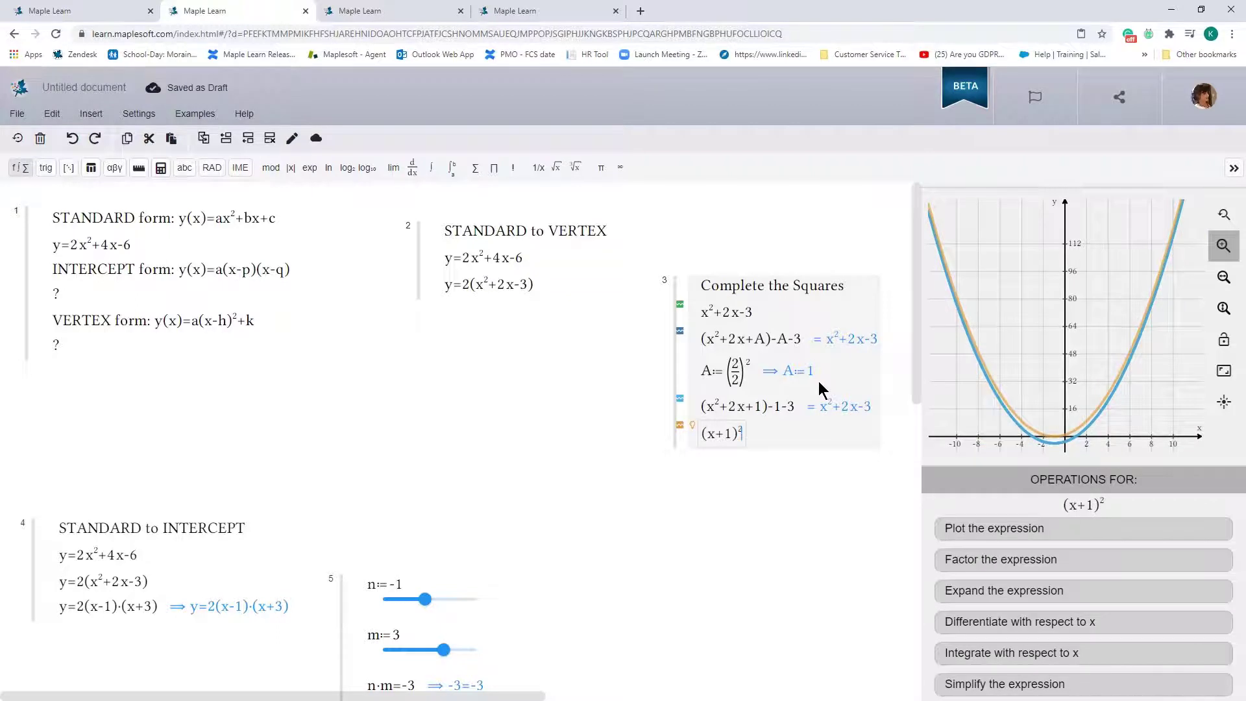
key("Right")
type("-4")
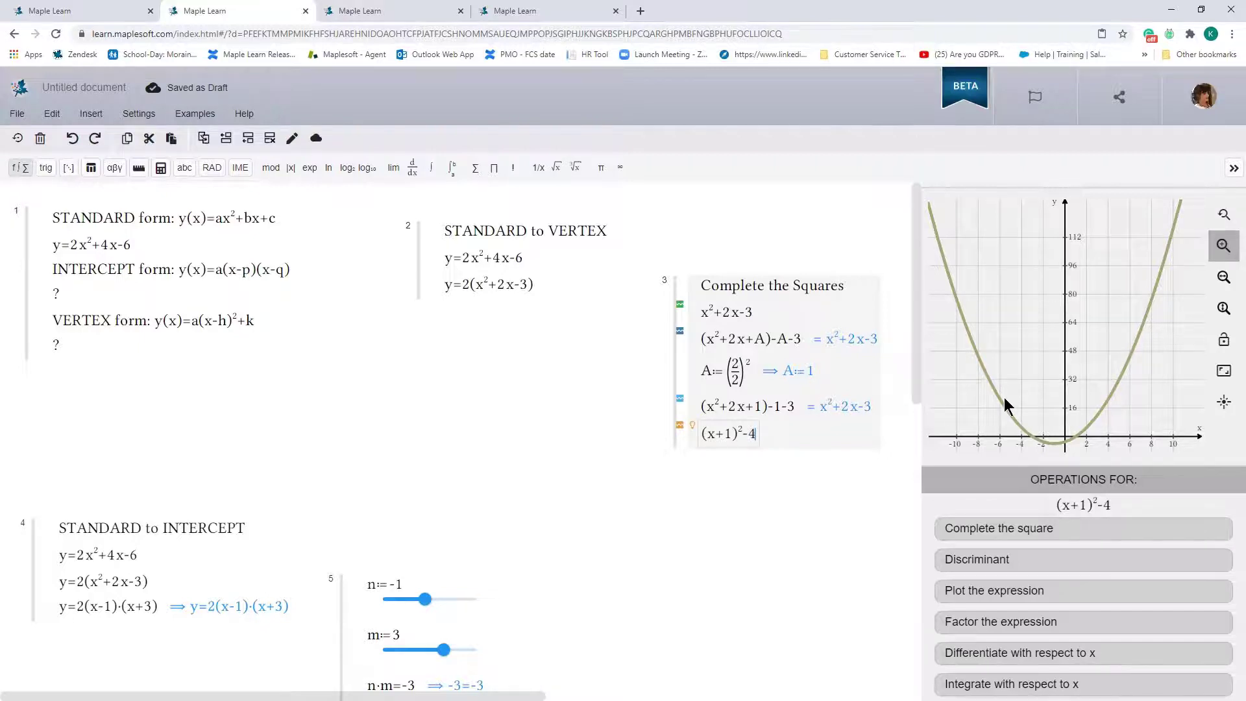
Run the Complete the square operation on the x²+2x-3 line as a check and delete the generated line.
left_click(753, 315)
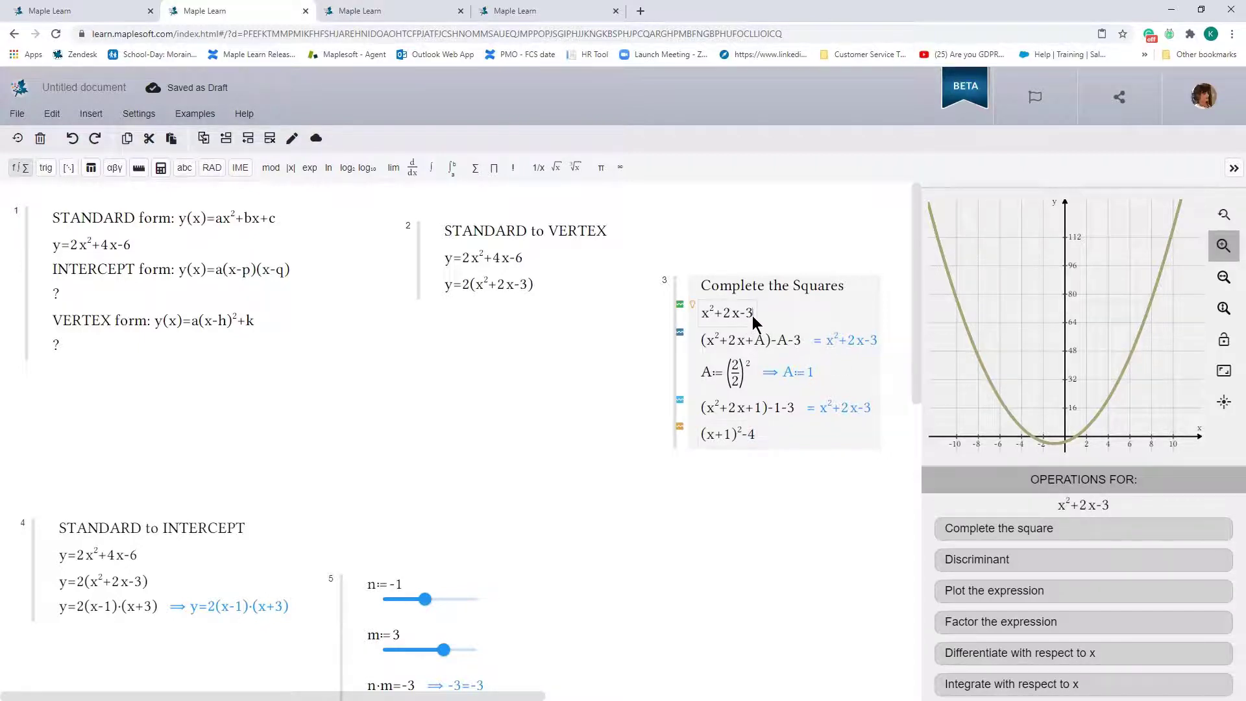
left_click(979, 536)
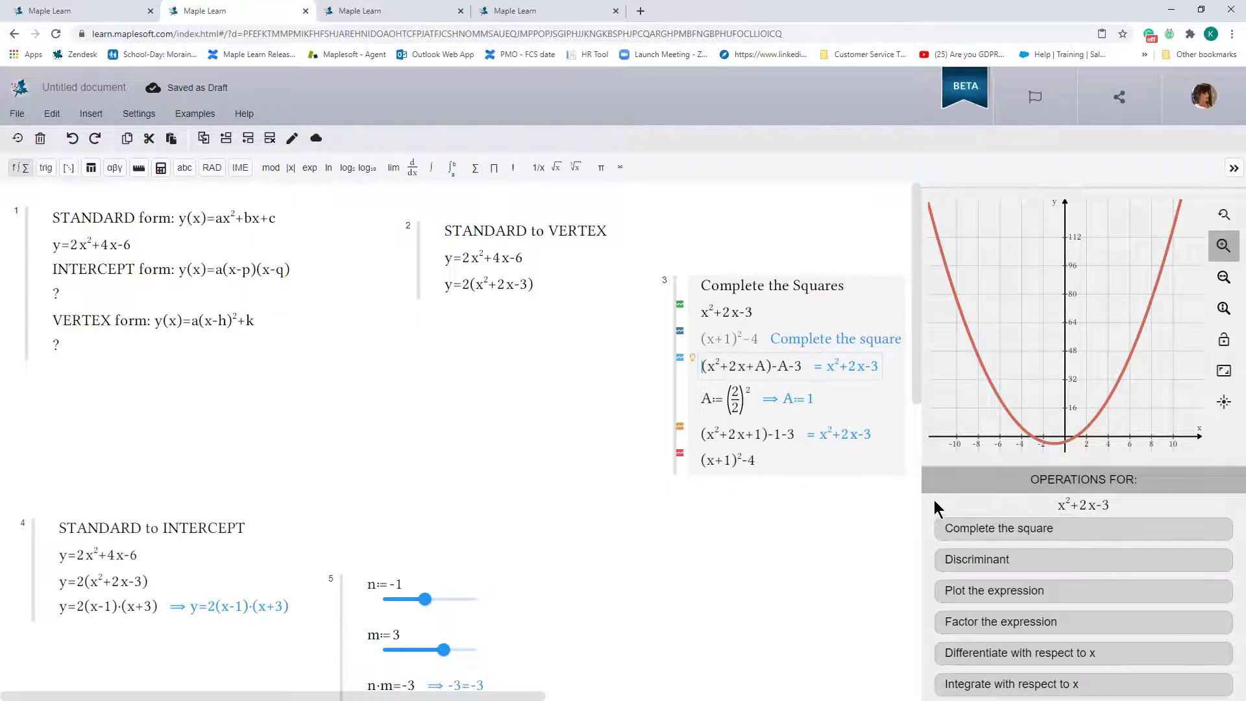
left_click(720, 340)
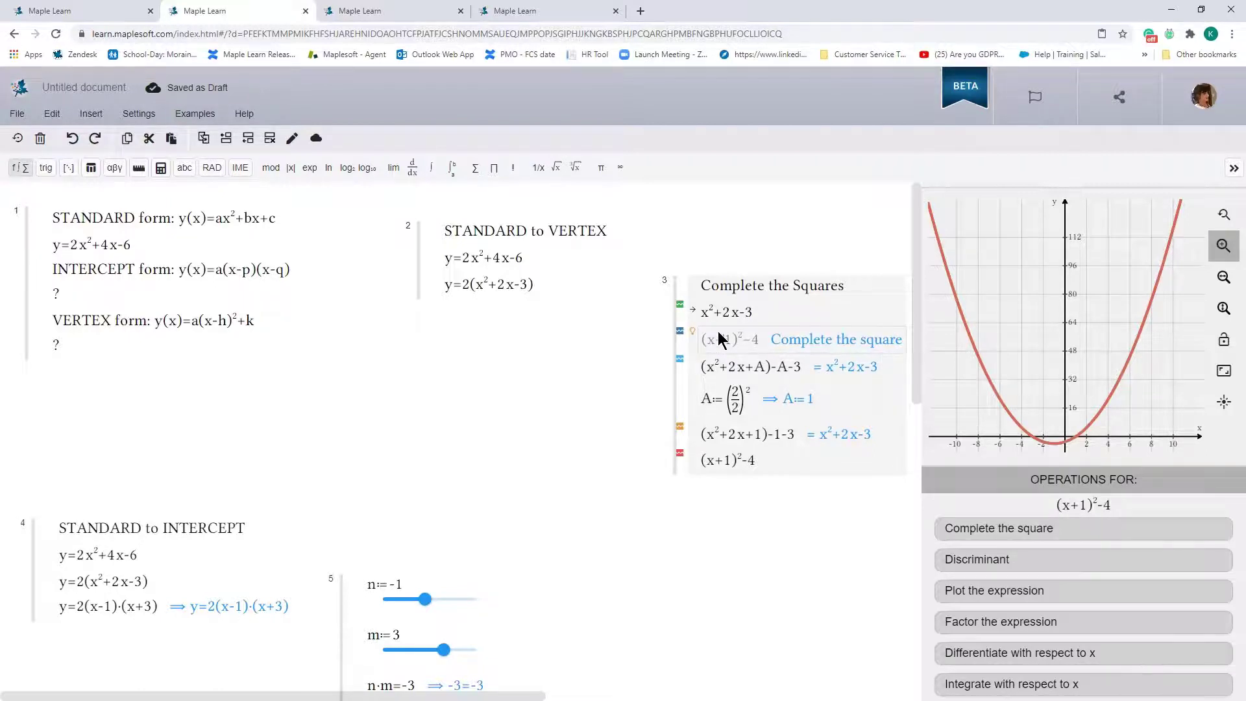
key("Delete")
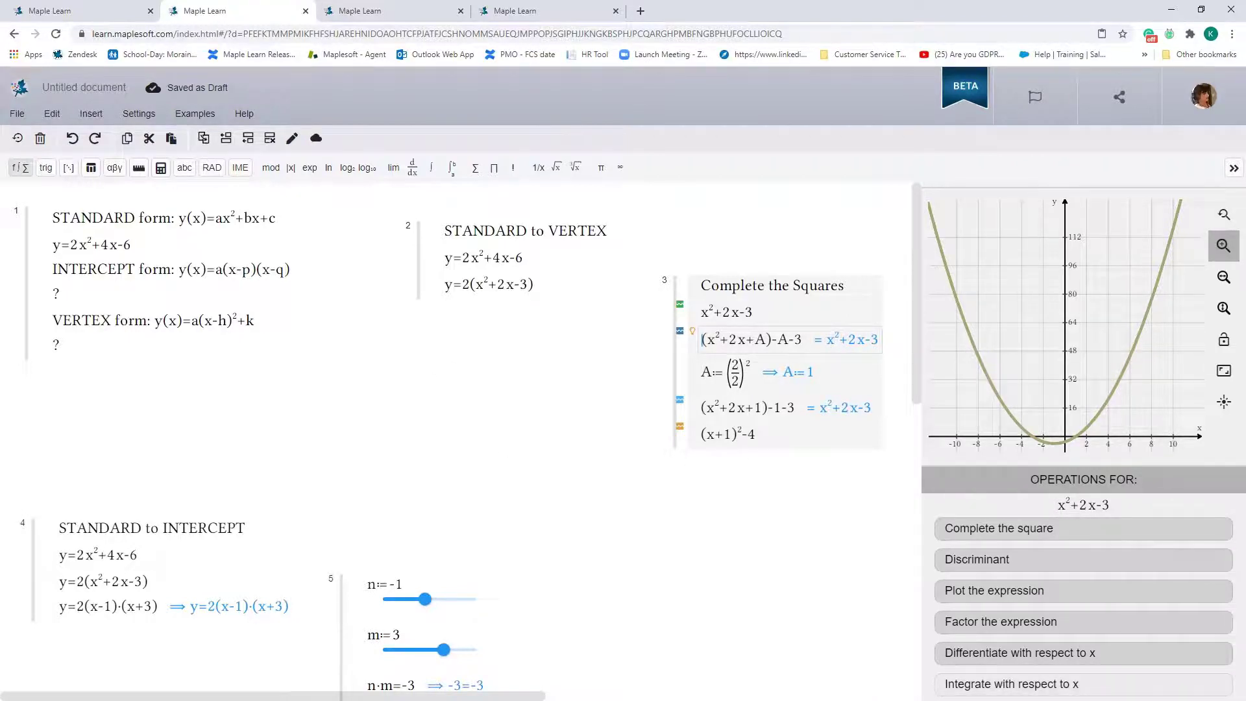
Add y=2((x+1)²-4) as a new line below y=2(x²+2x-3) in the STANDARD to VERTEX group.
left_click(539, 284)
key("Return")
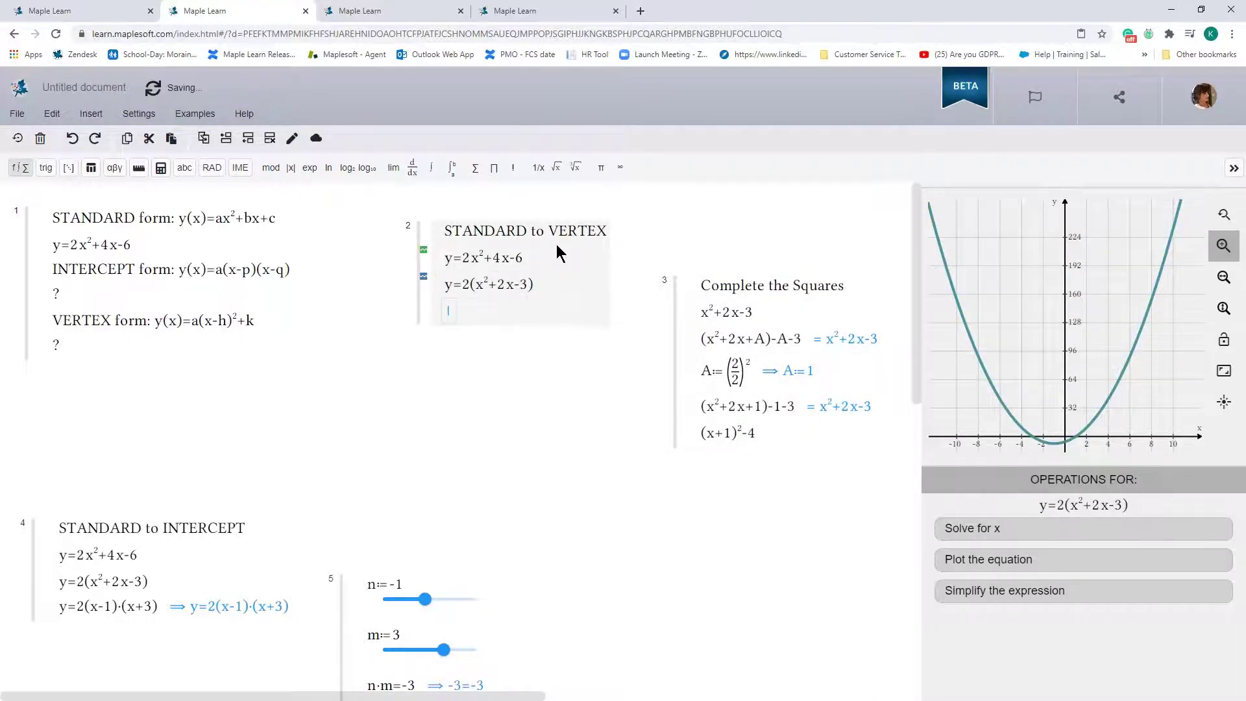
type("y=2(")
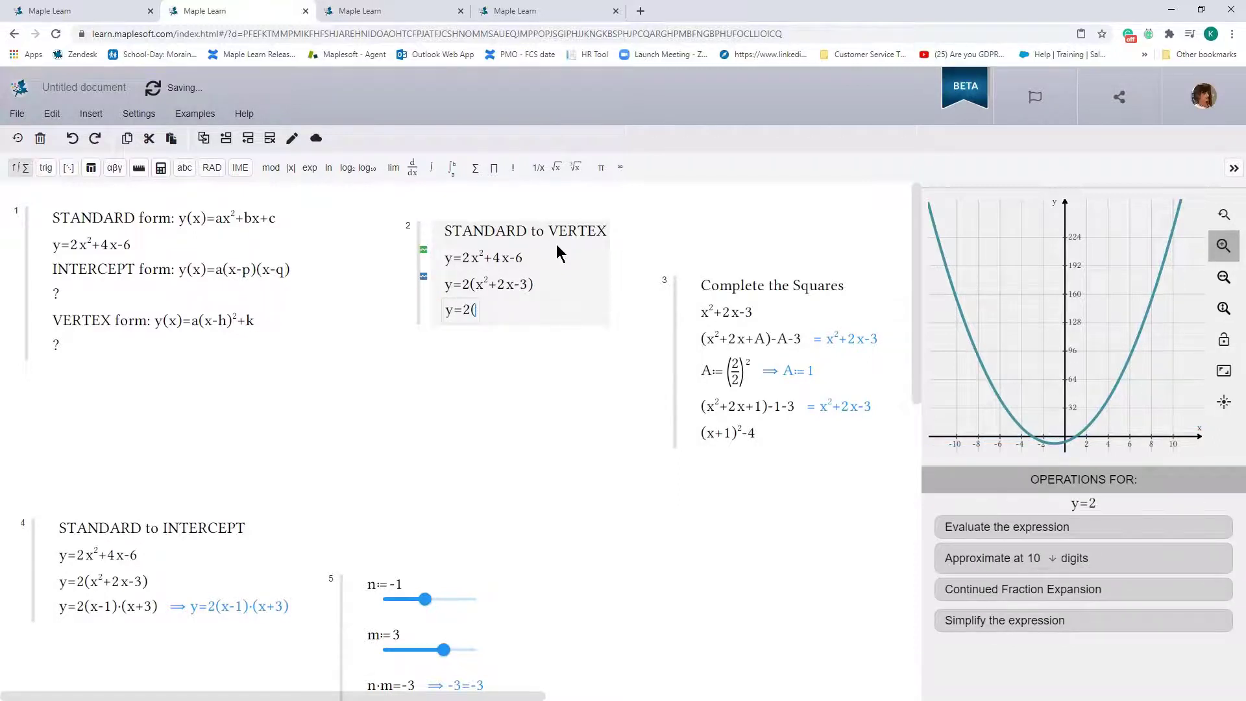
type("(x+1)^2")
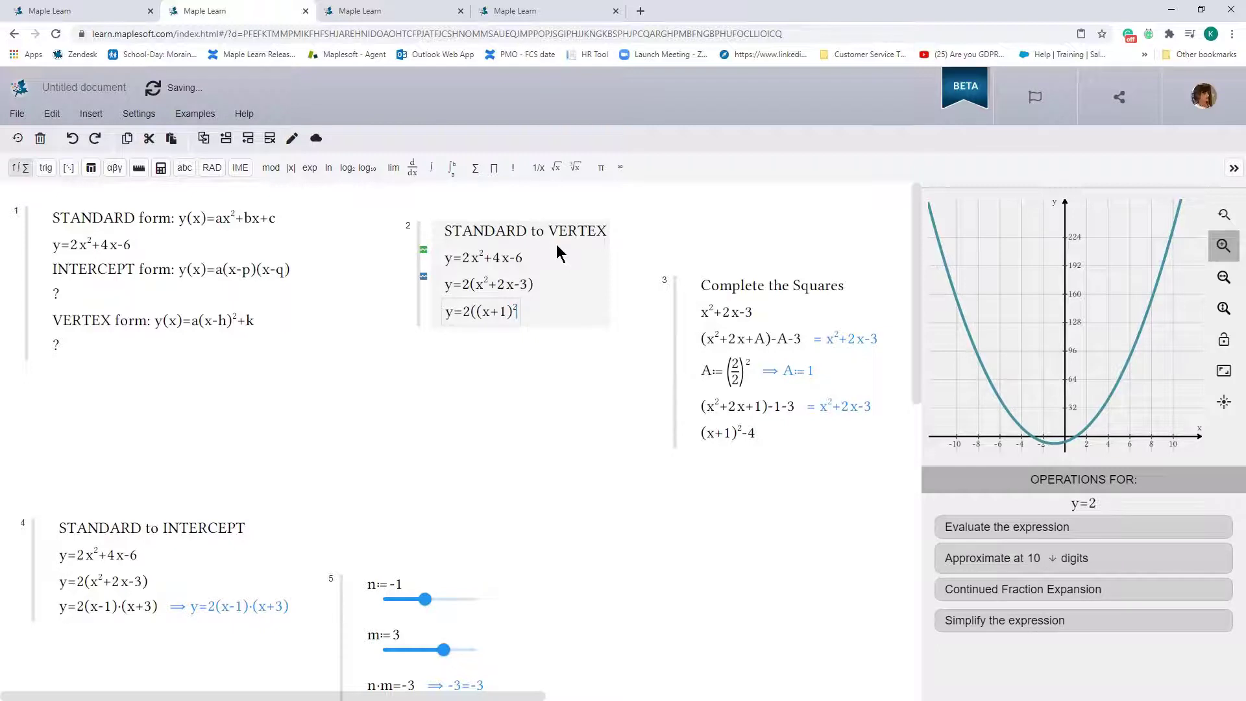
key("Right")
type("-4)")
key("Return")
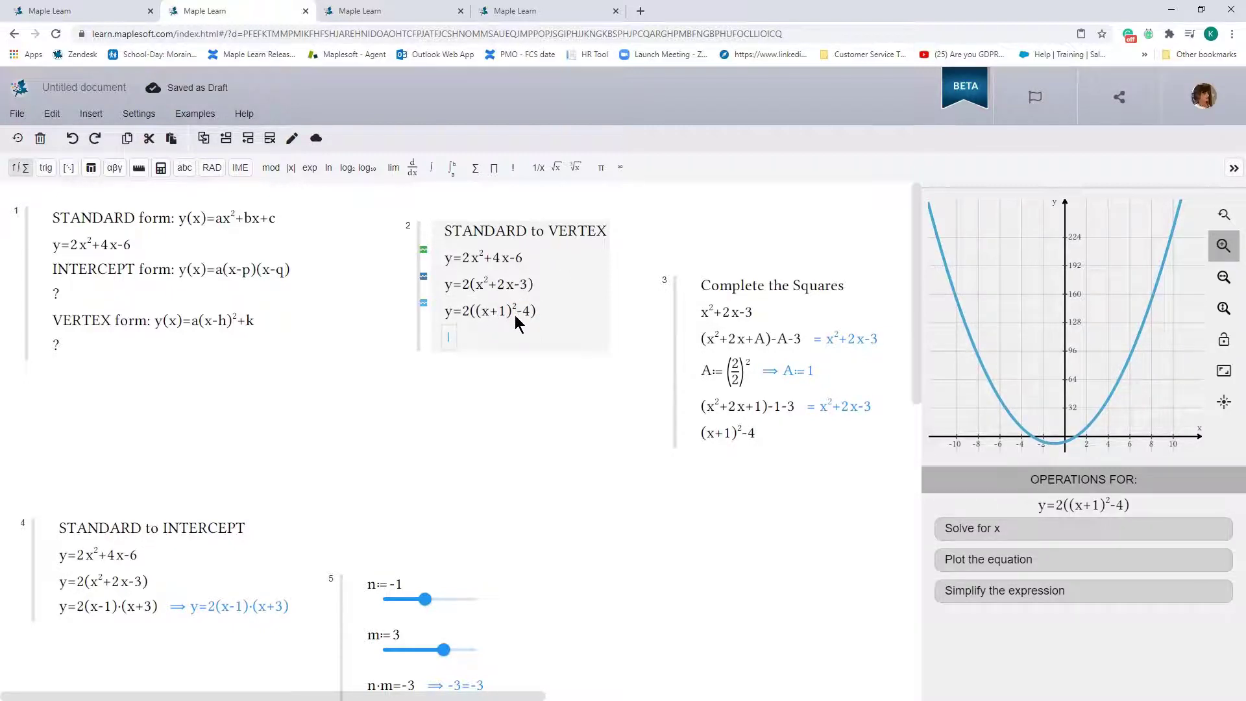
Add the expanded vertex form y=2(x+1)²-8 as the last line of the STANDARD to VERTEX group.
type("y")
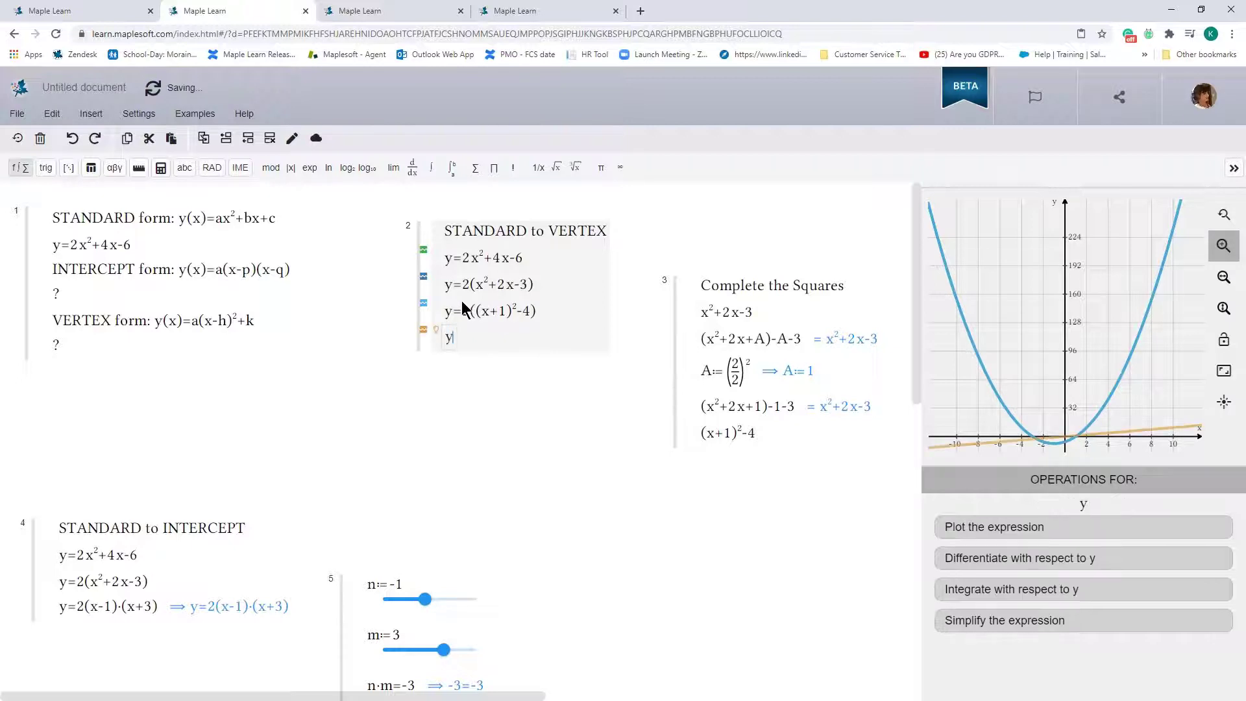
type("=2")
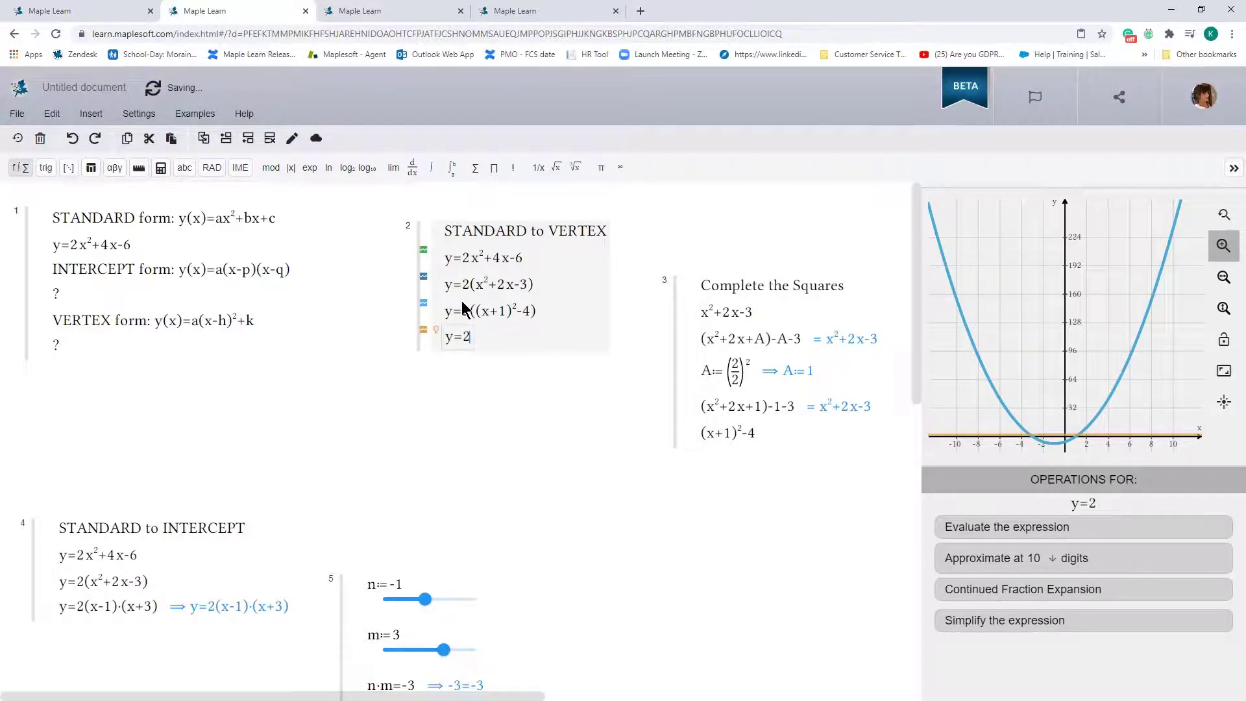
type("(x+")
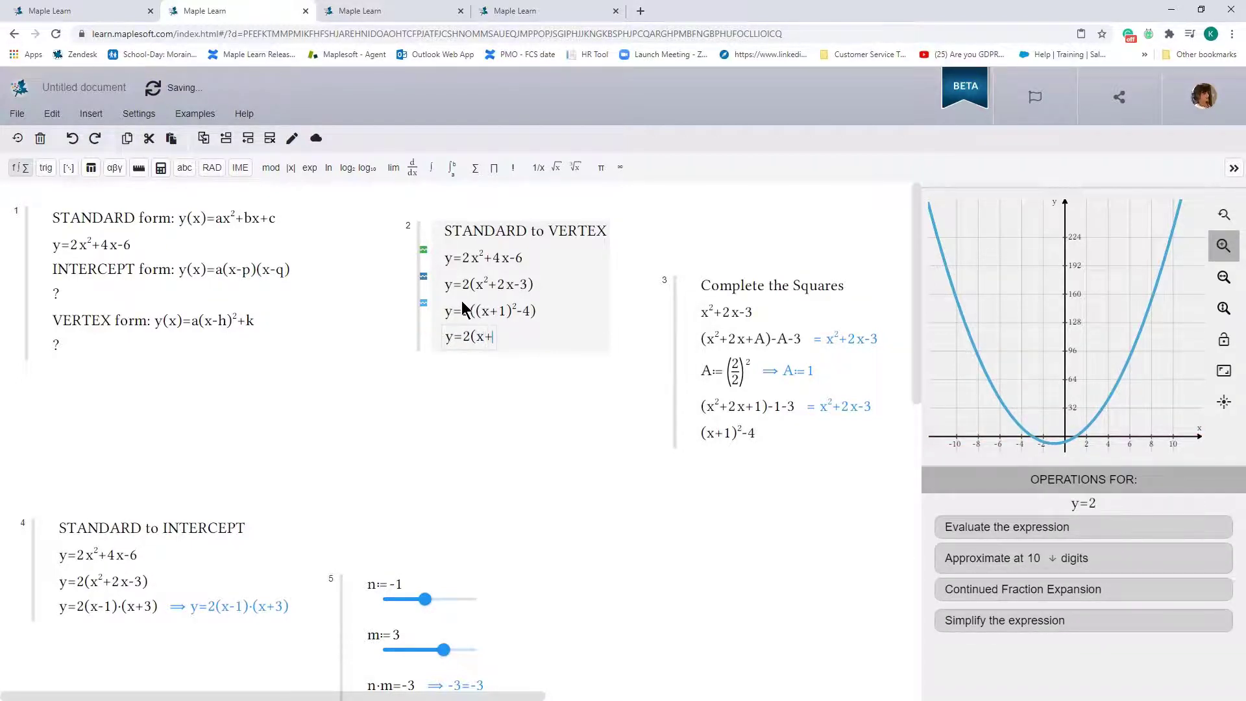
type("1)^2-")
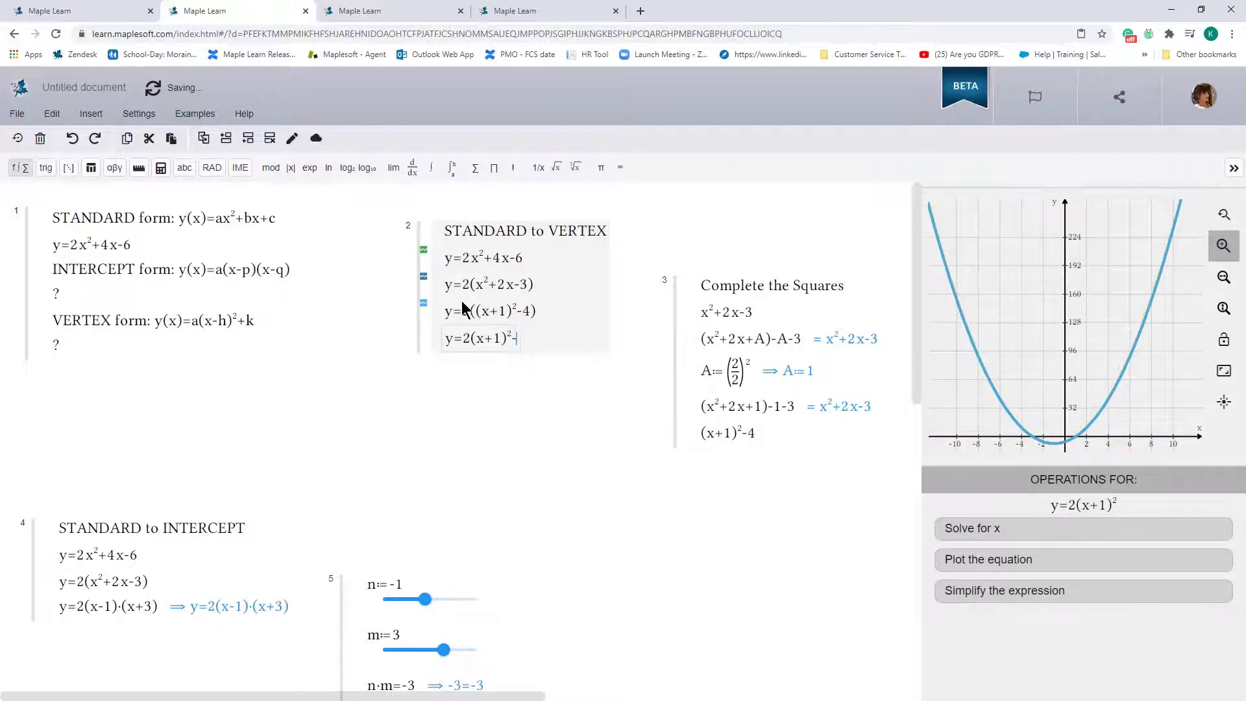
key("Right")
type("-8")
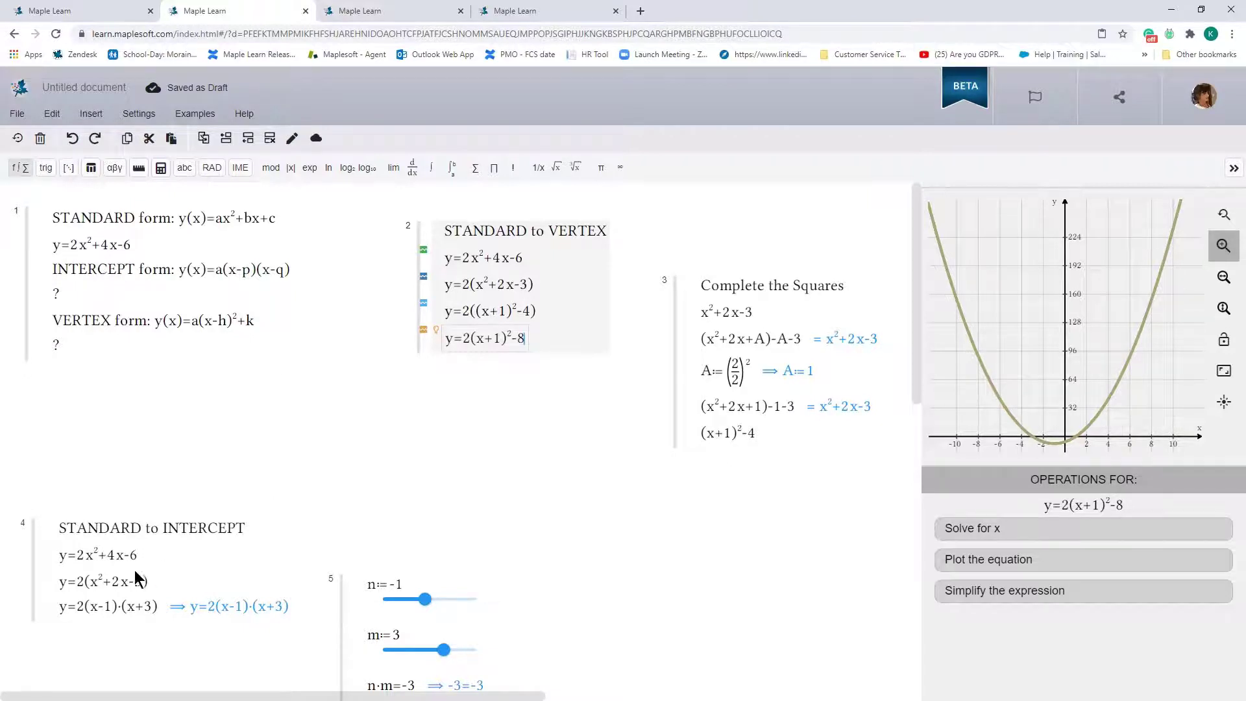
Copy y=2(x-1)·(x+3) from the STANDARD to INTERCEPT group over the question mark below the INTERCEPT form line.
triple_click(105, 607)
key("ctrl+c")
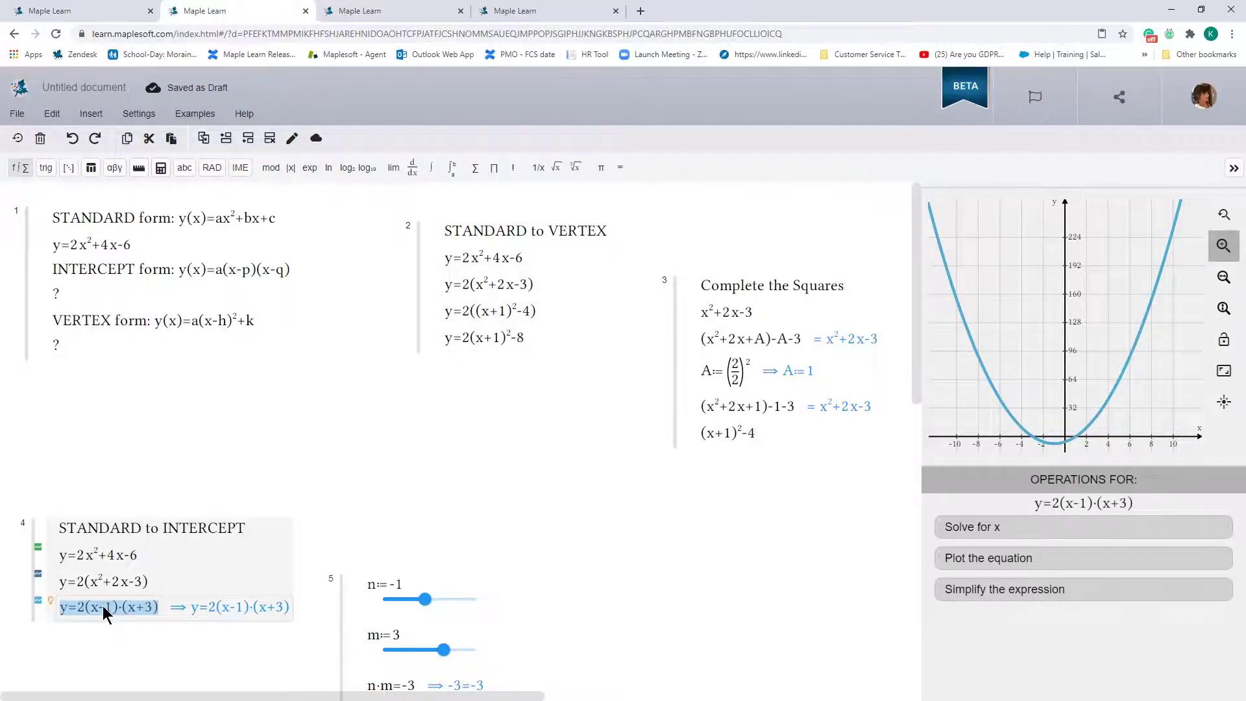
left_click(58, 294)
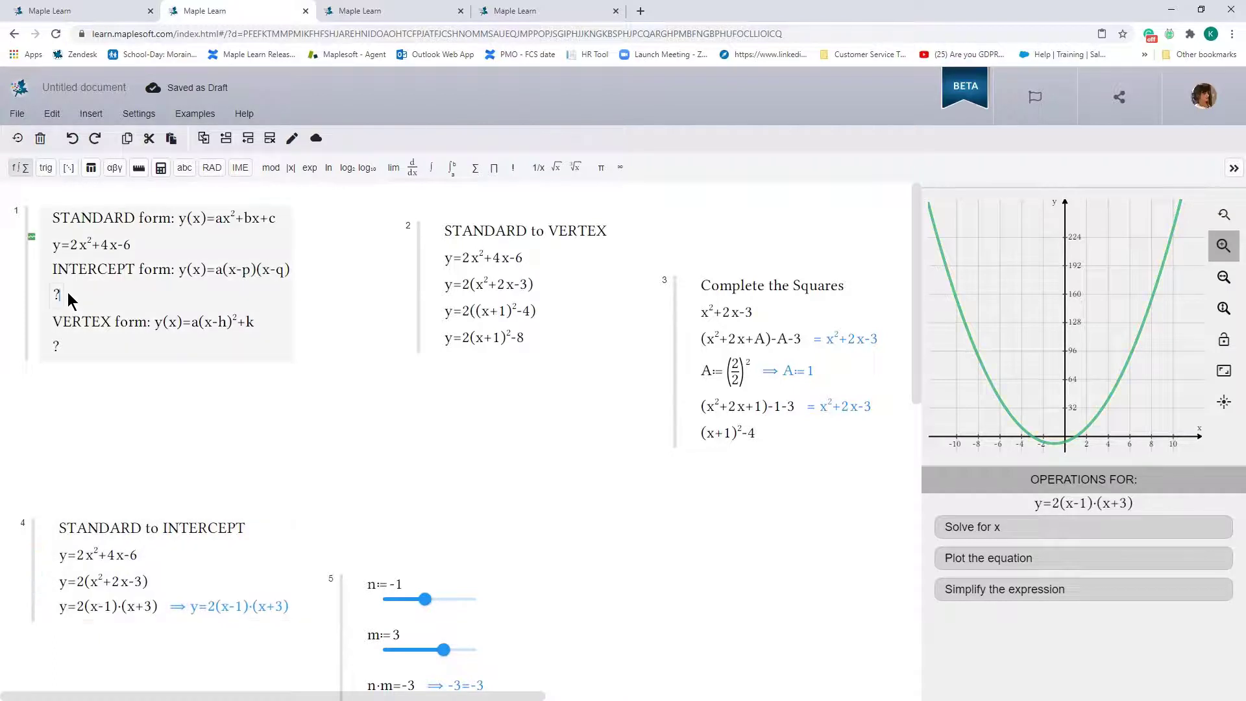
key("ctrl+v")
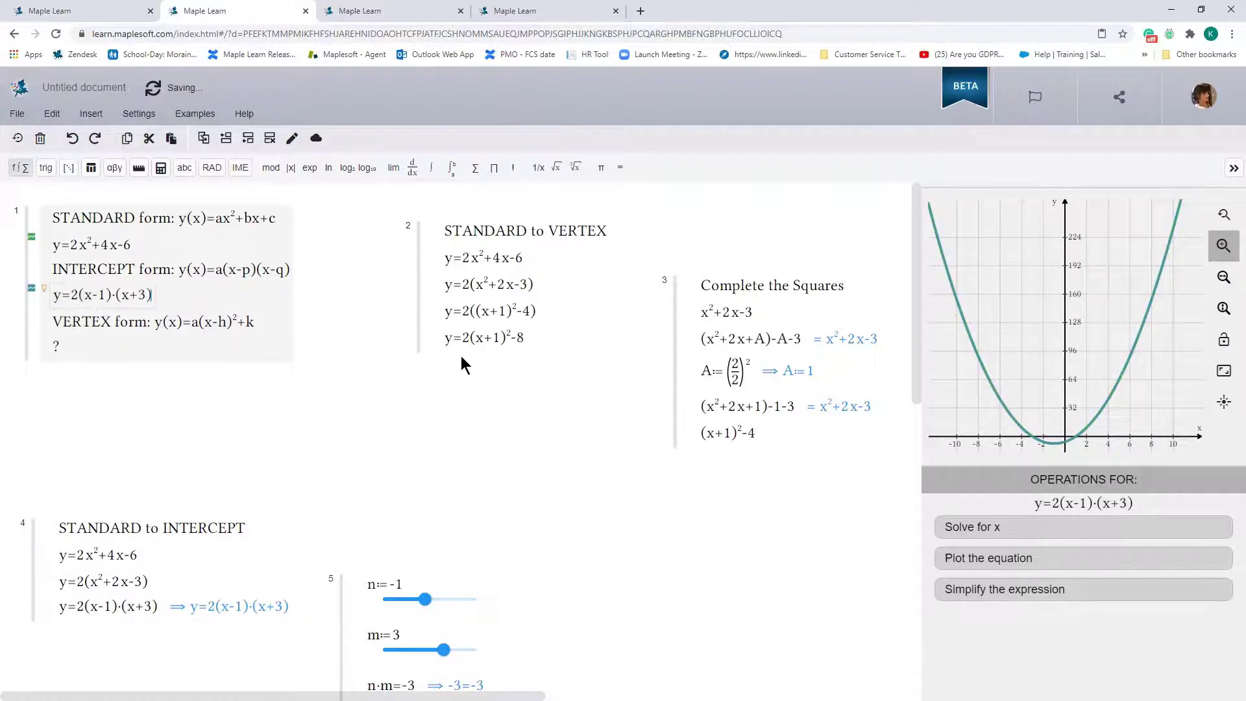
Copy y=2(x+1)²-8 from the STANDARD to VERTEX group over the question mark below the VERTEX form line.
triple_click(477, 337)
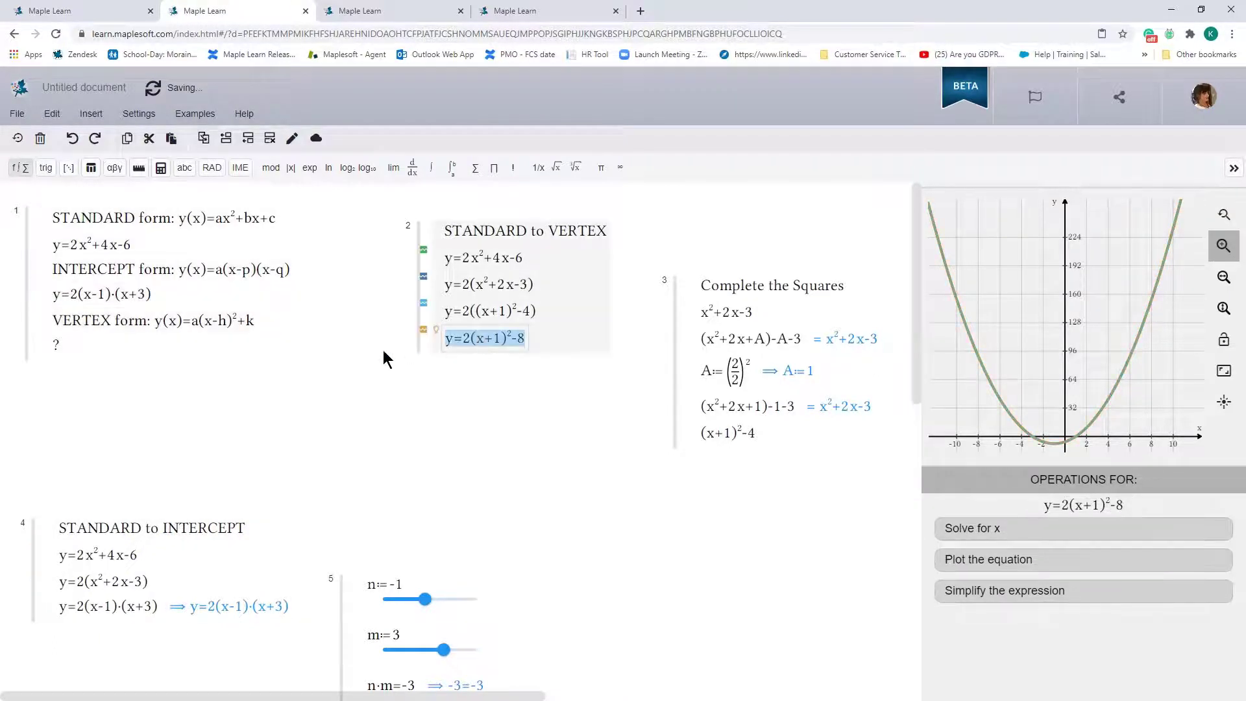
left_click(68, 343)
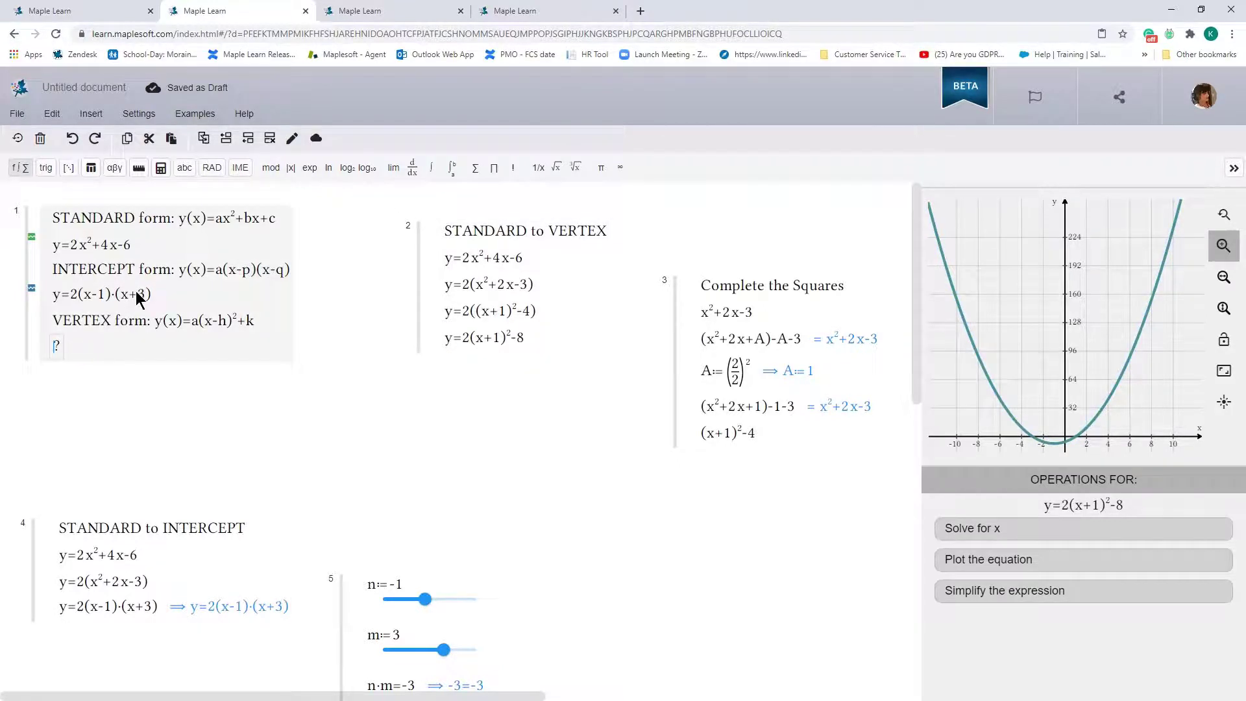
type("y=2(x+1)²-8")
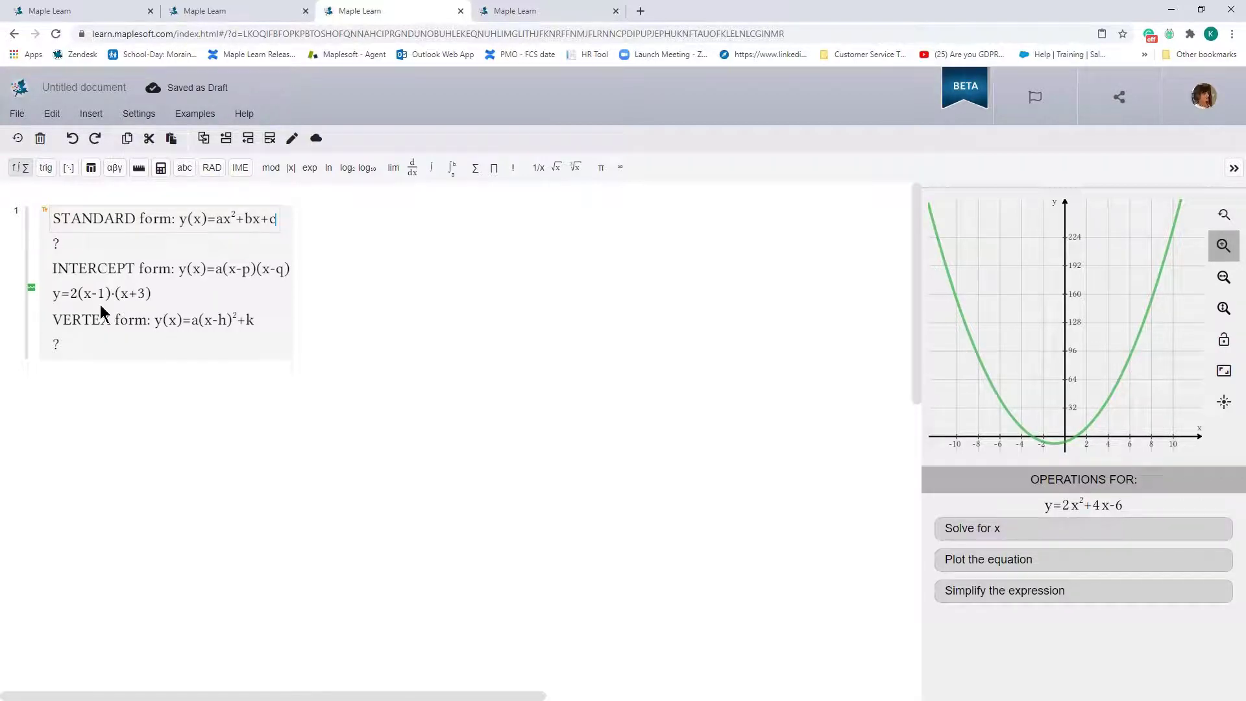
In the document where only the intercept form is given, create a group headed INTERCEPT to STANDARD with the equation y=2(x+3)·(x-1).
left_click(383, 220)
type("INT")
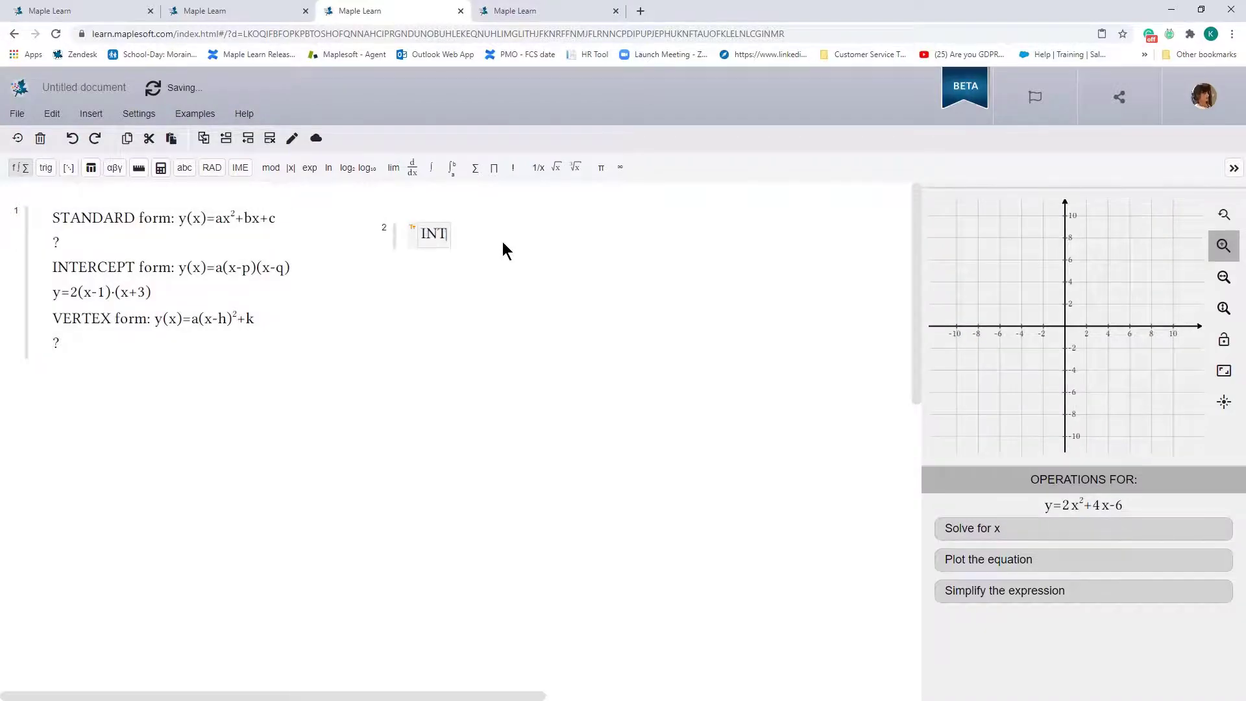
type("ERCEPT to STA")
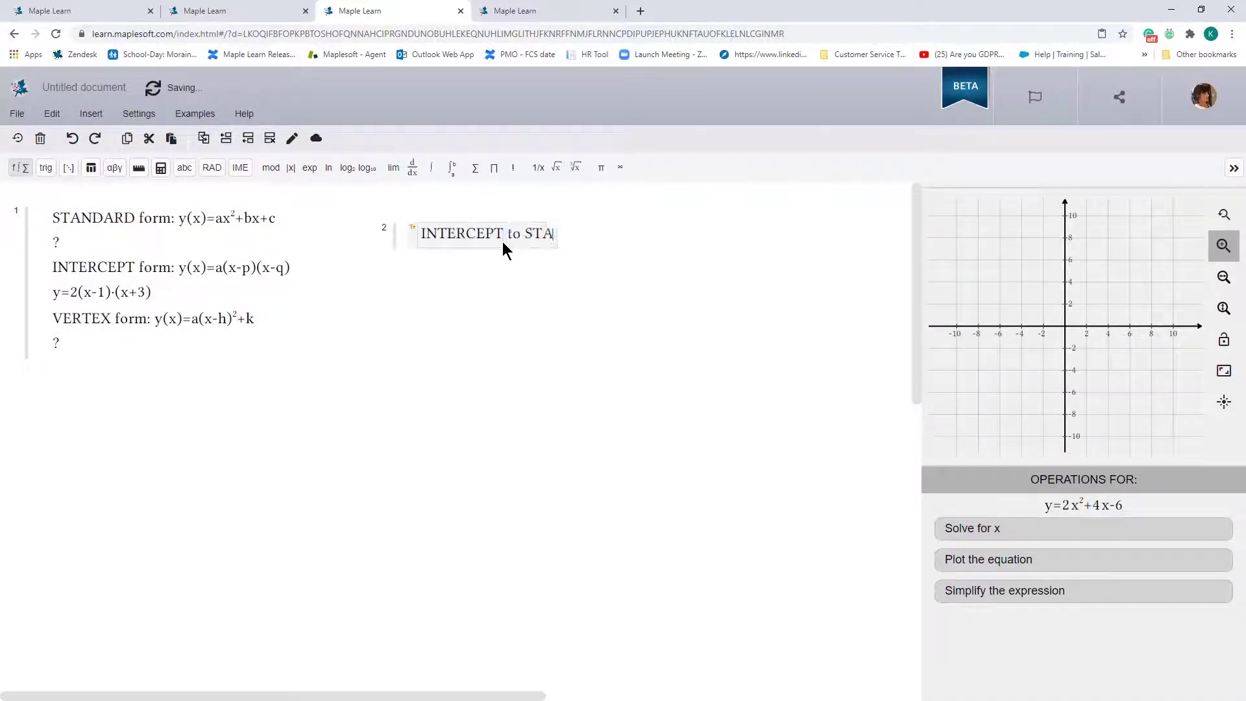
type("NDARD")
key("Return")
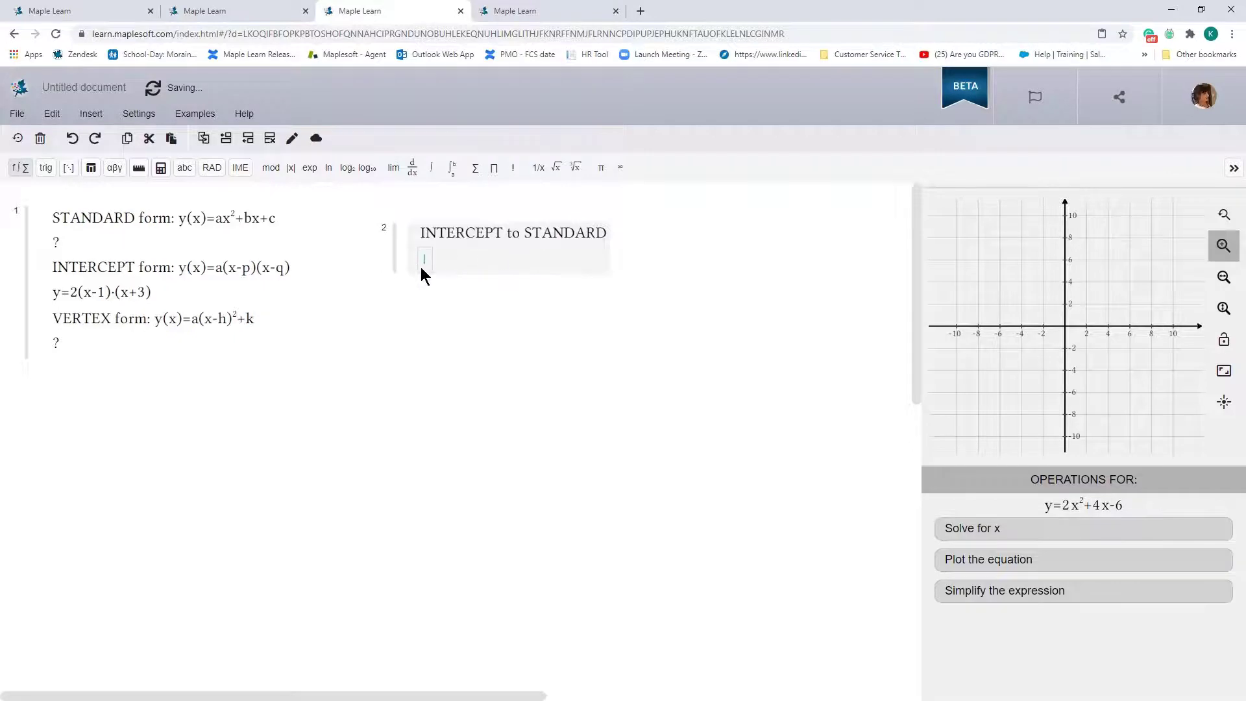
type("y=2(x+3)*(x-1)")
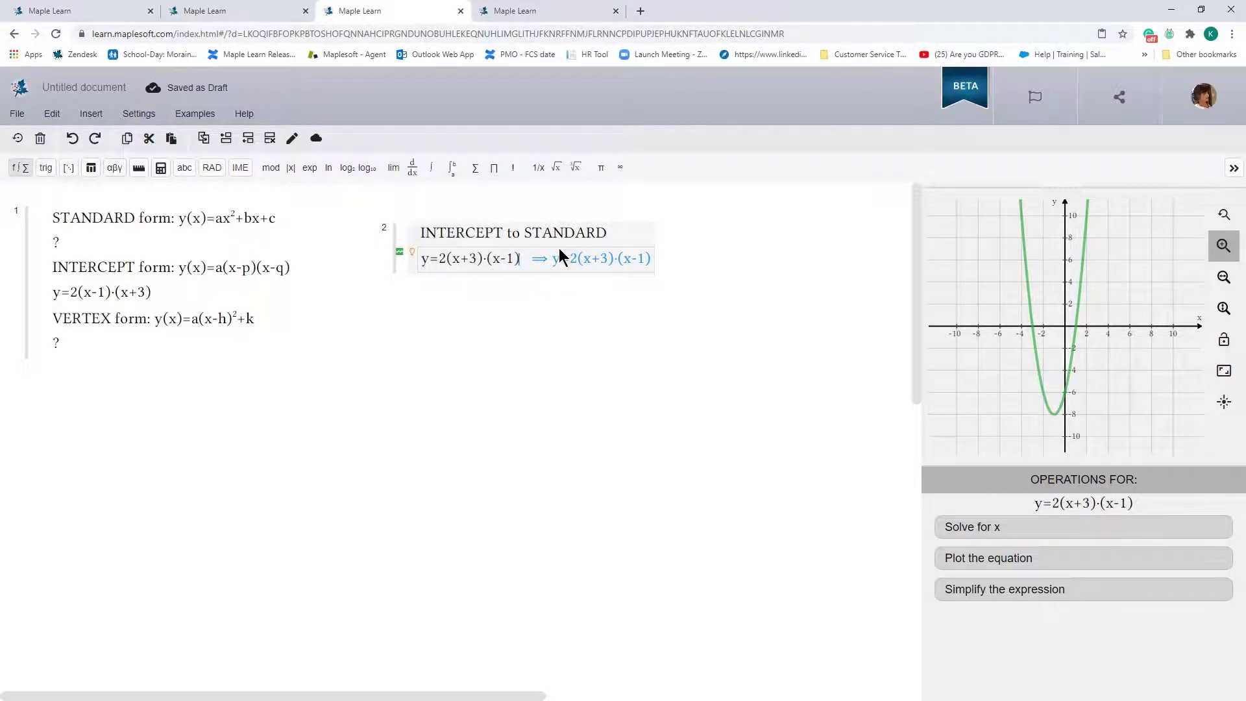
Add the multiplied-out equation y=2(x²-x+3x-3) as the next line of the INTERCEPT to STANDARD group.
key("Return")
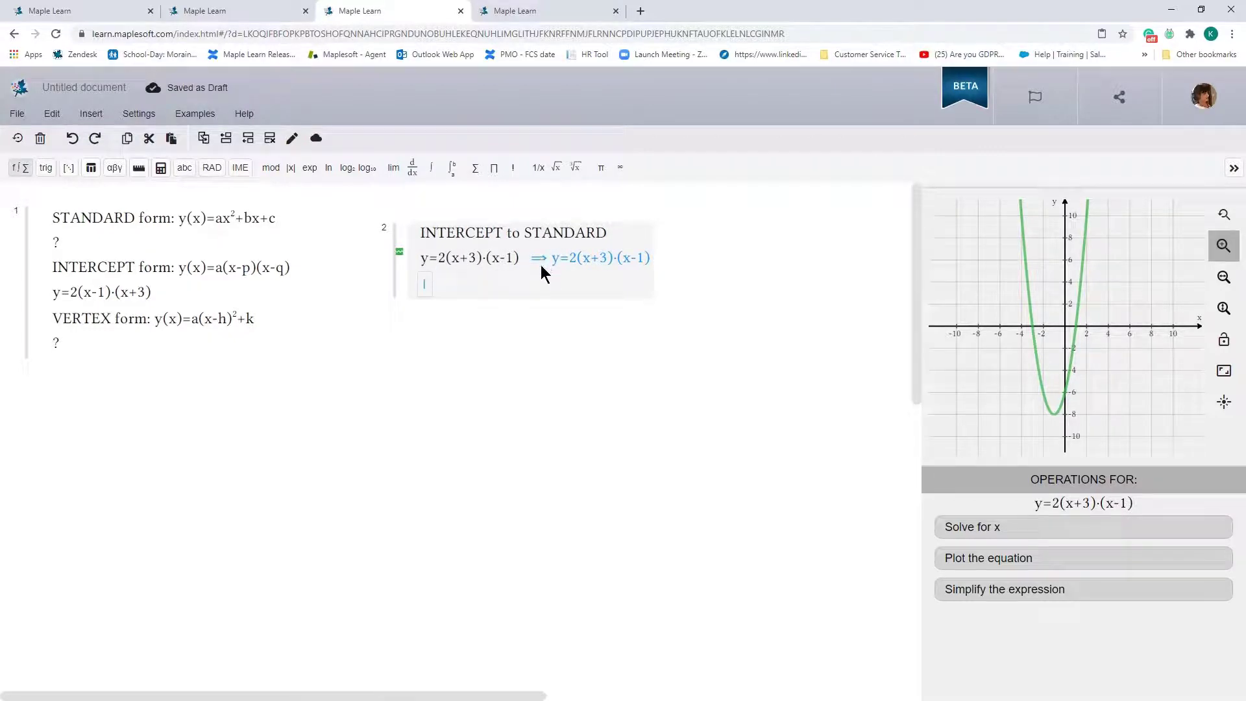
type("y=")
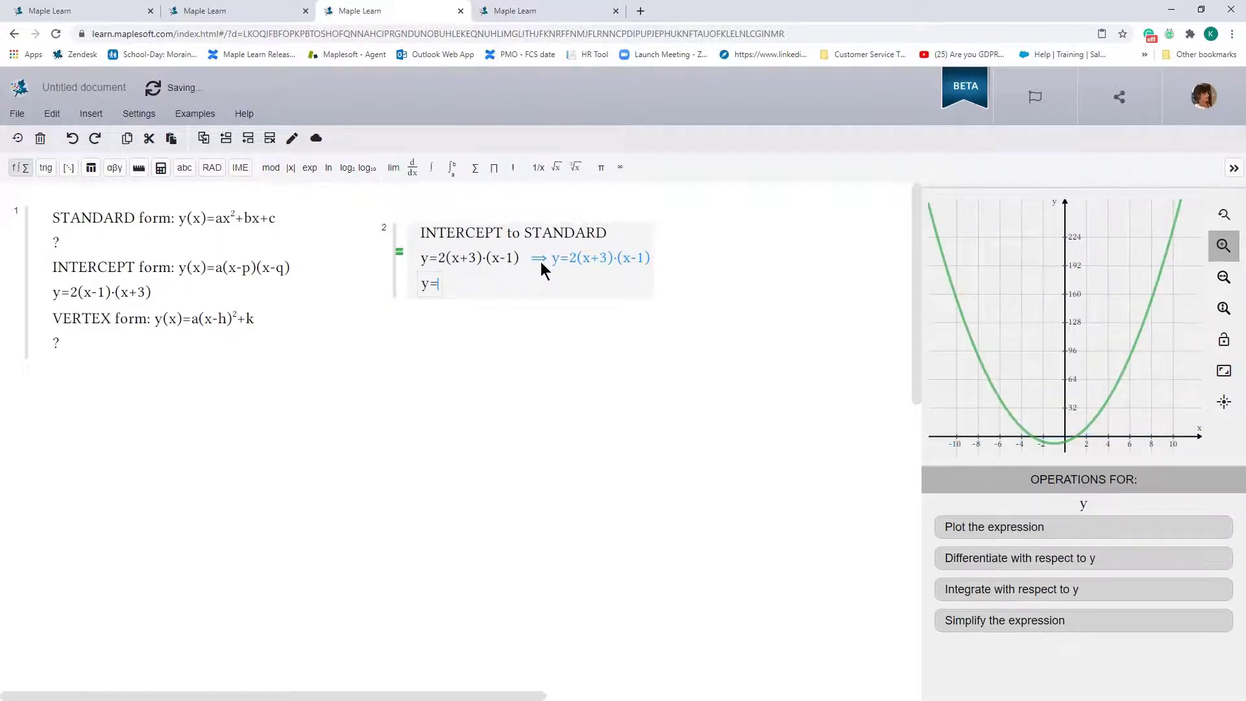
type("2(")
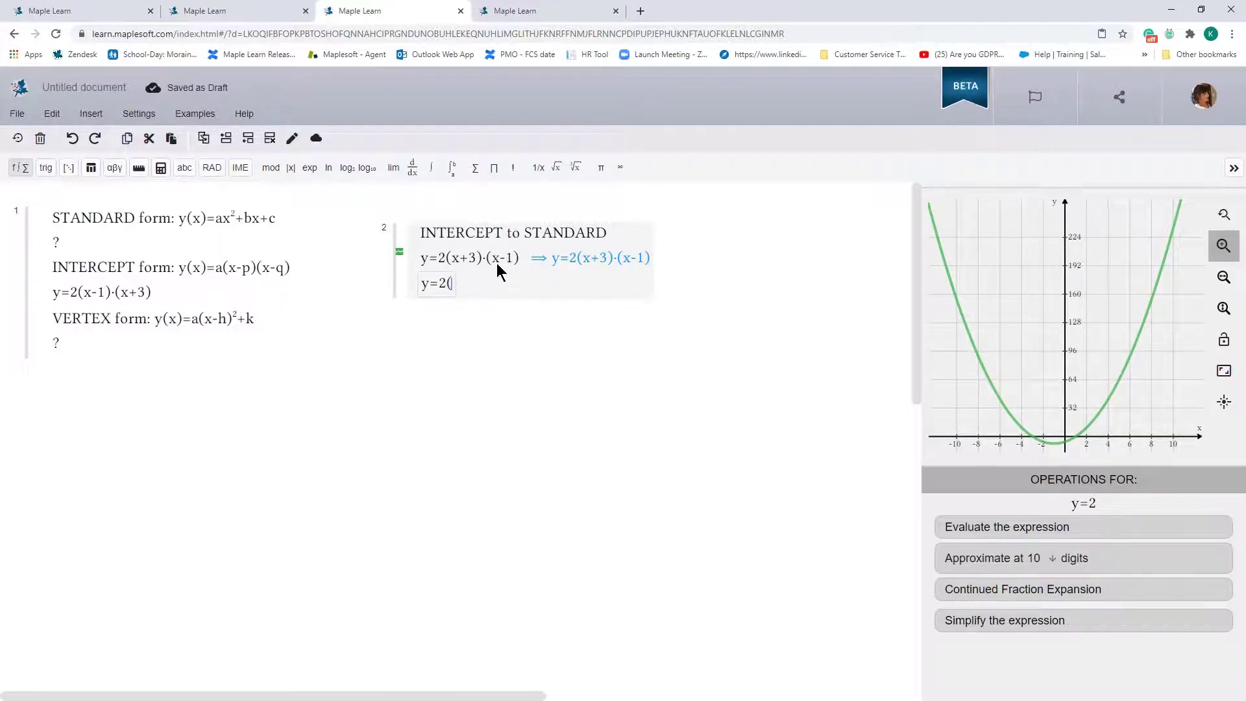
type("x^")
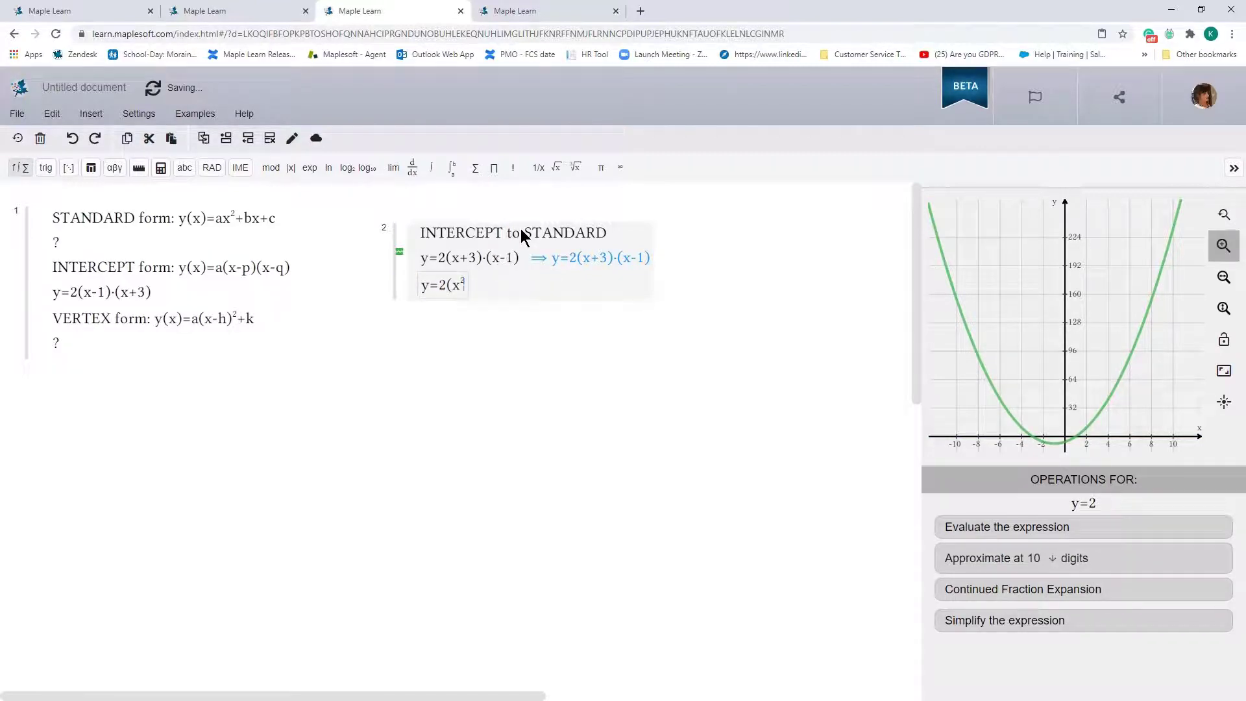
type("2")
key("Right")
type("-x+3x-3)")
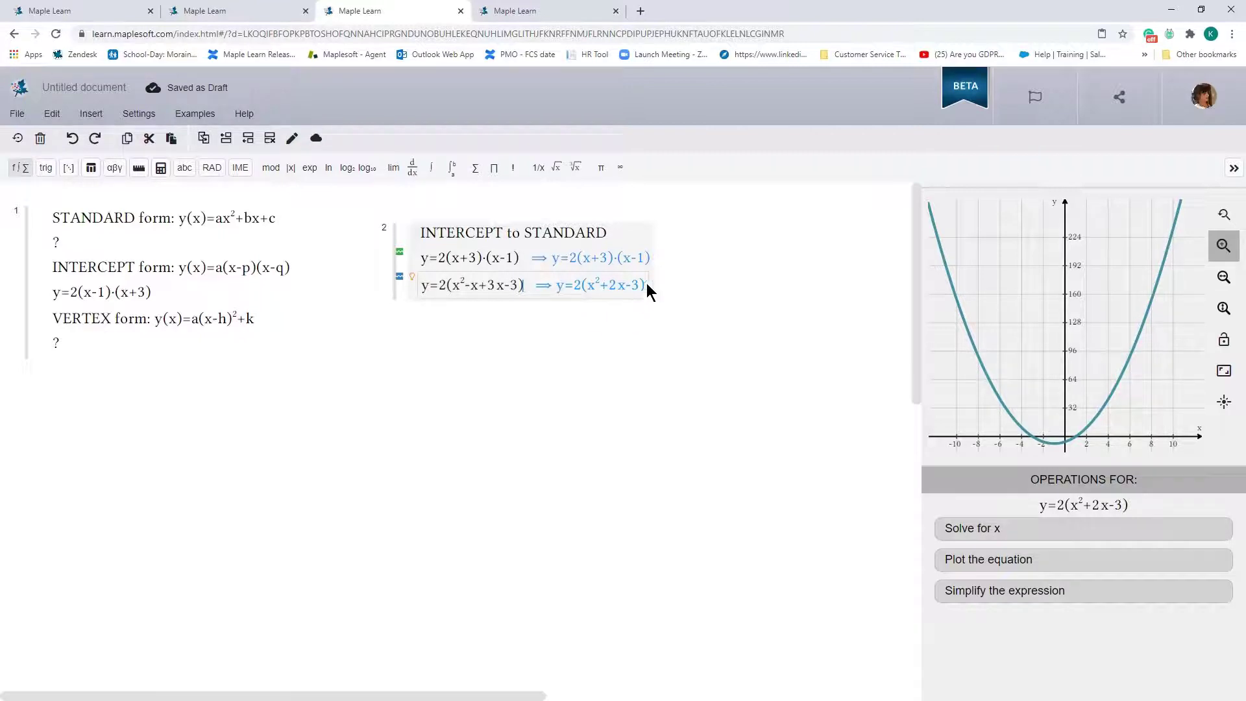
Add the standard form y=2x²+4x-6 as the last line of the INTERCEPT to STANDARD group.
key("Return")
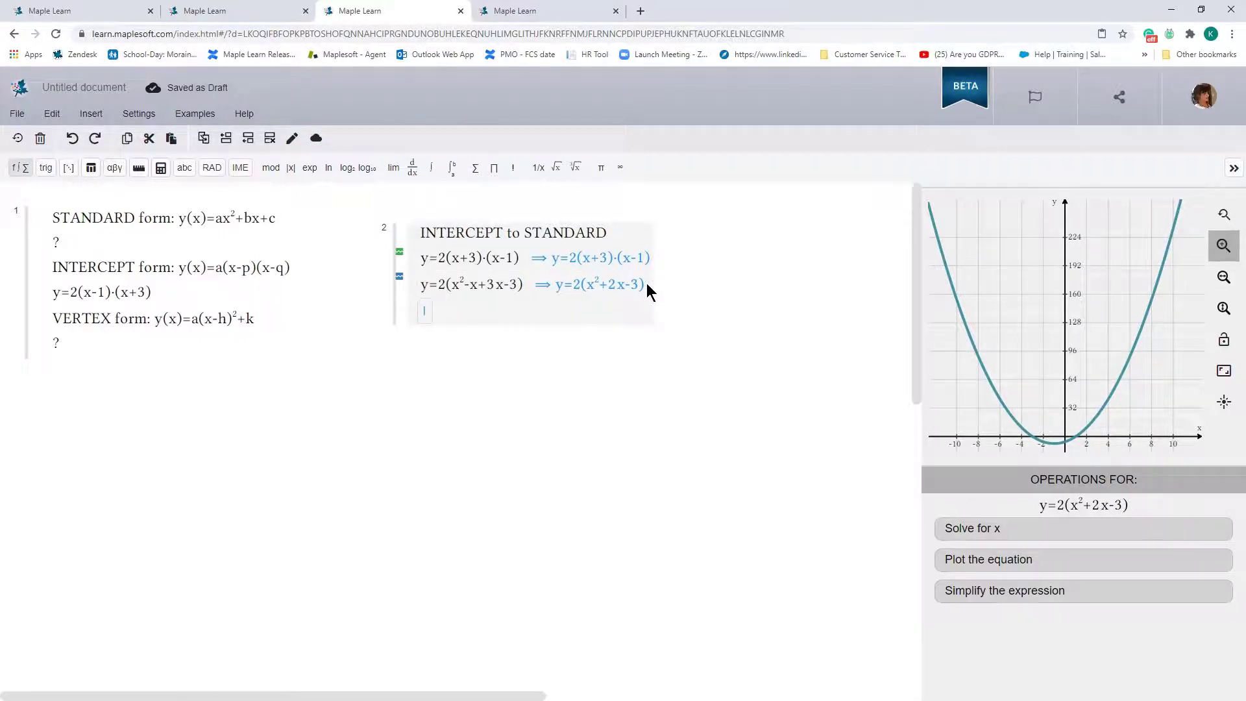
type("y=2x")
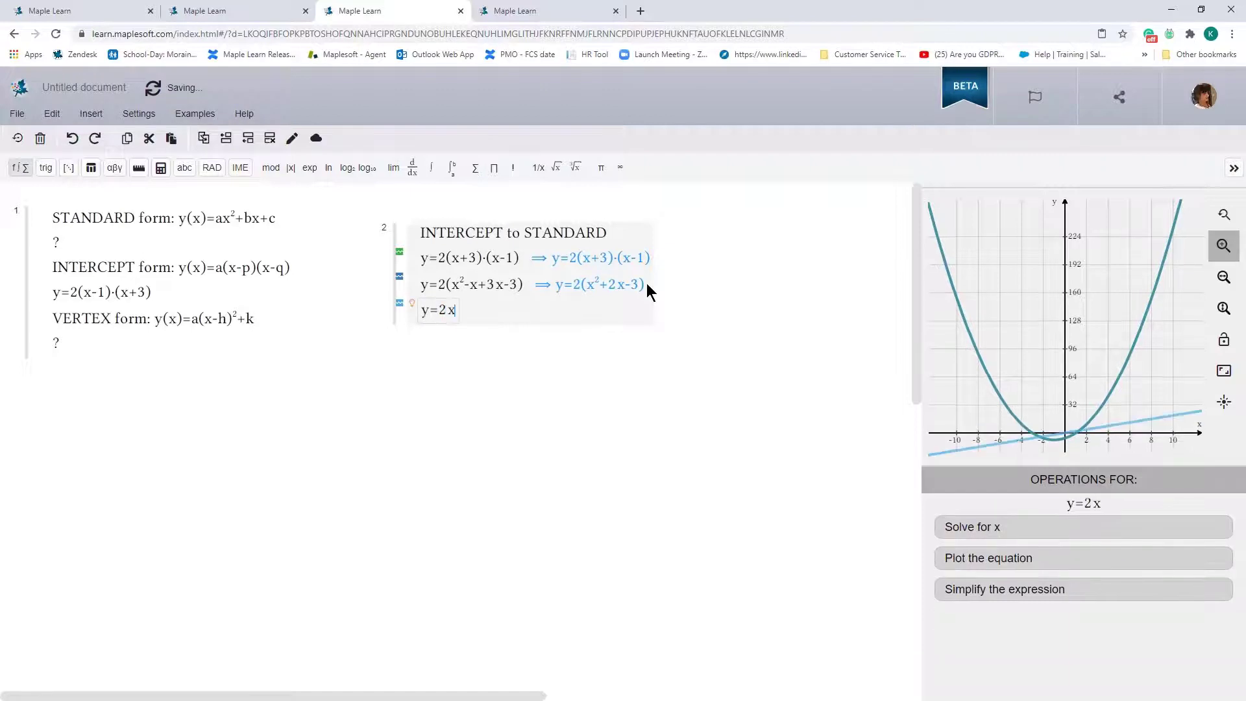
type("^2=")
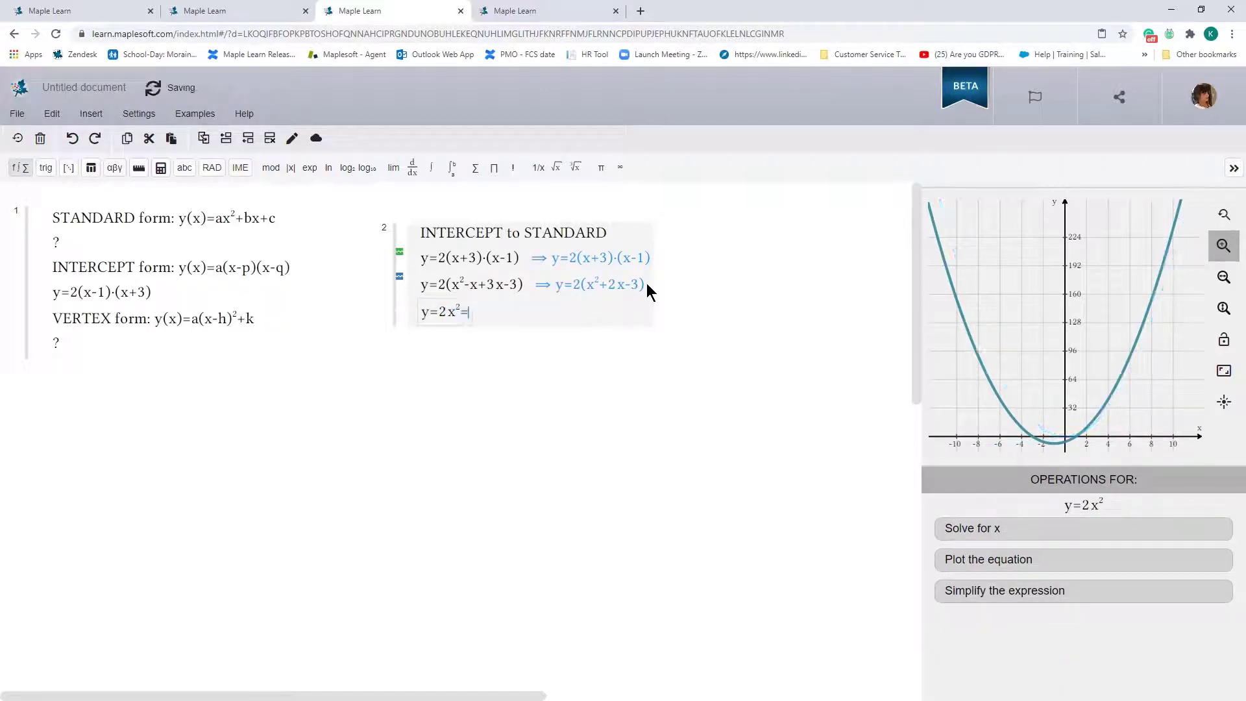
type("4x-")
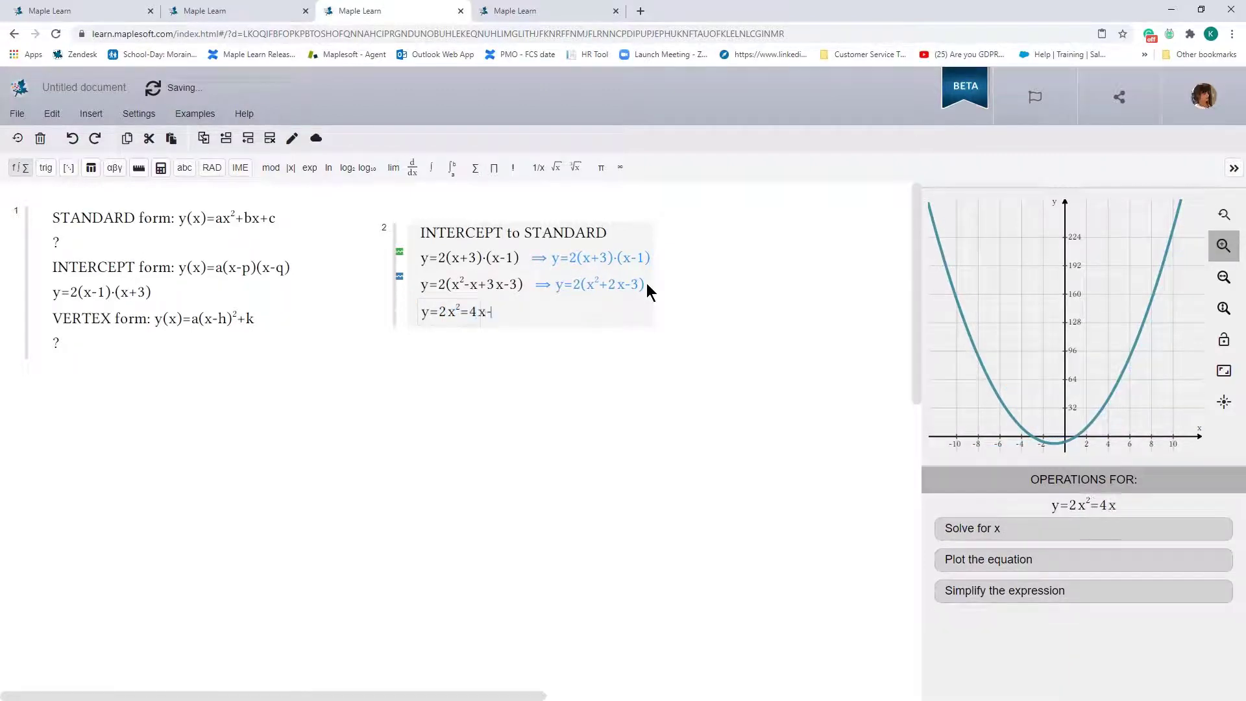
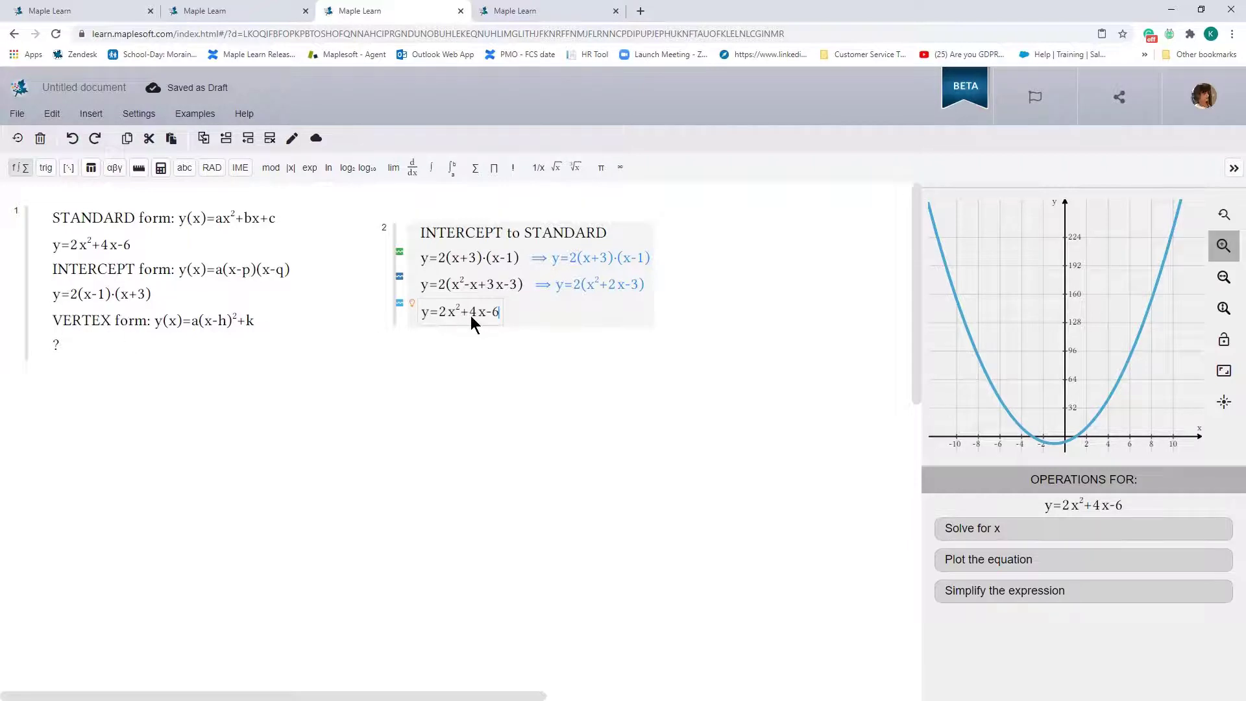
Create a group headed INTERCEPT to VERTEX below the INTERCEPT to STANDARD group, with the equation y=2(x+3)·(x-1) under the heading.
left_click(391, 363)
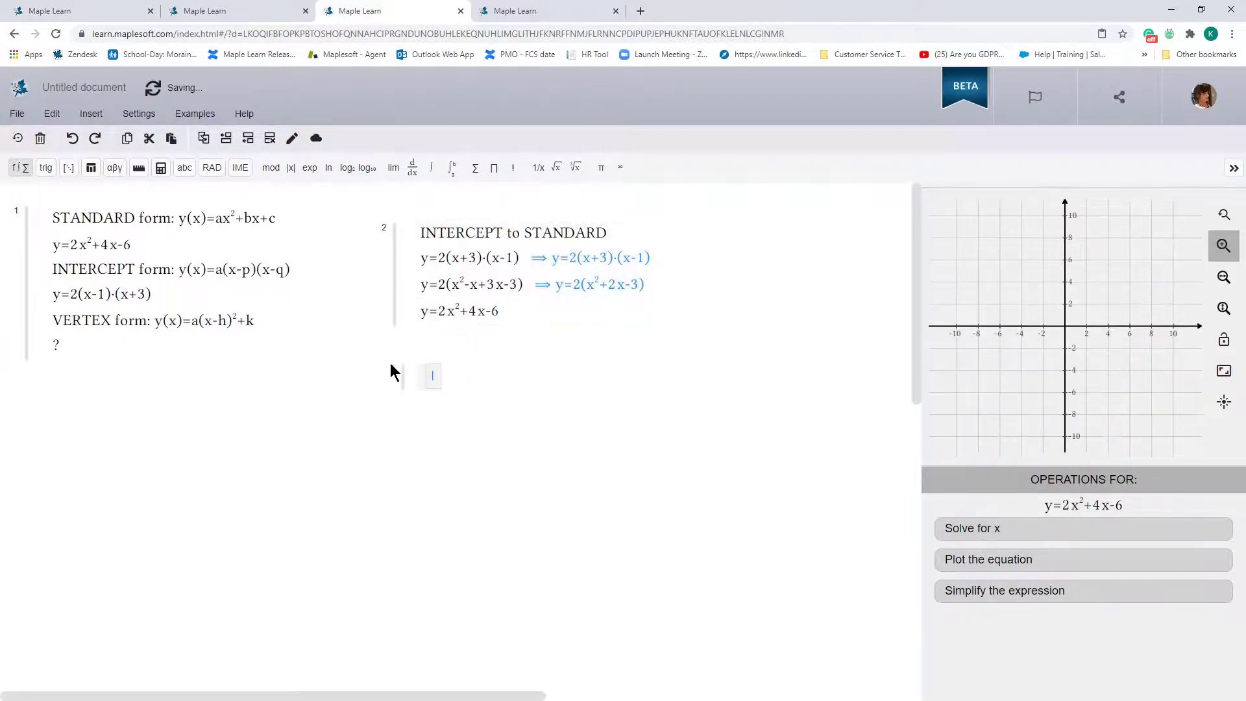
type("INTERCEPT to VERT")
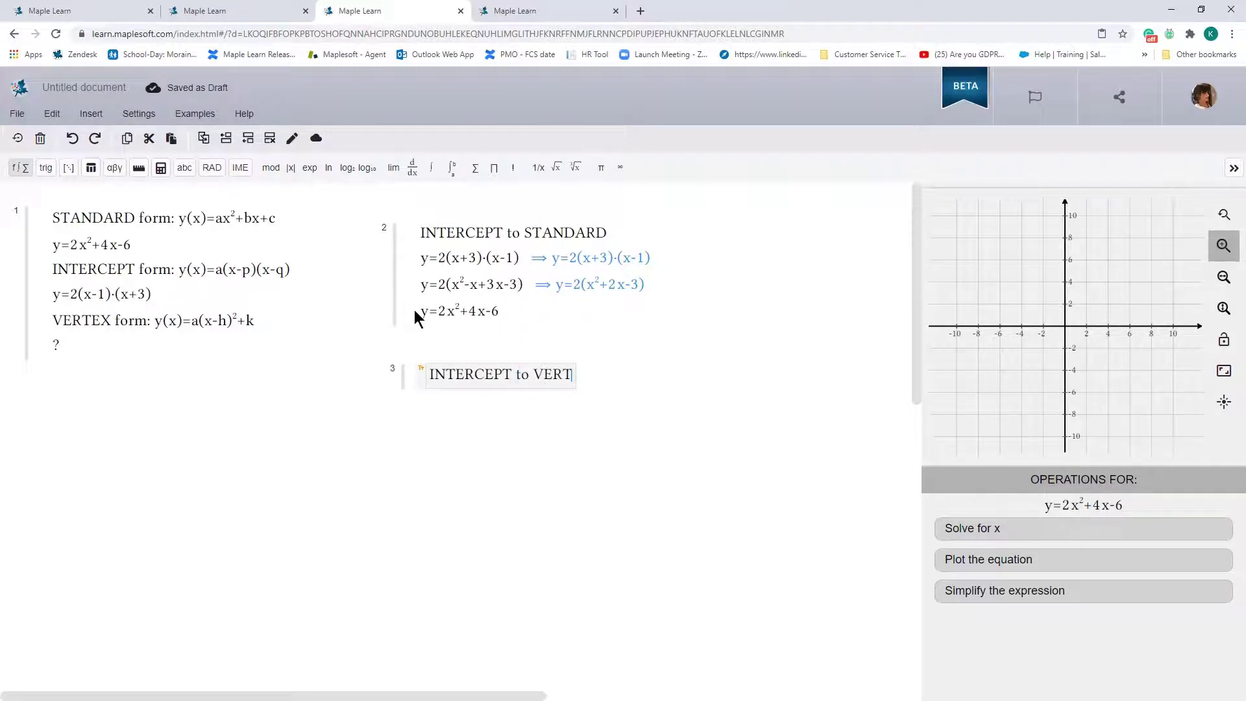
type("EX")
key("Return")
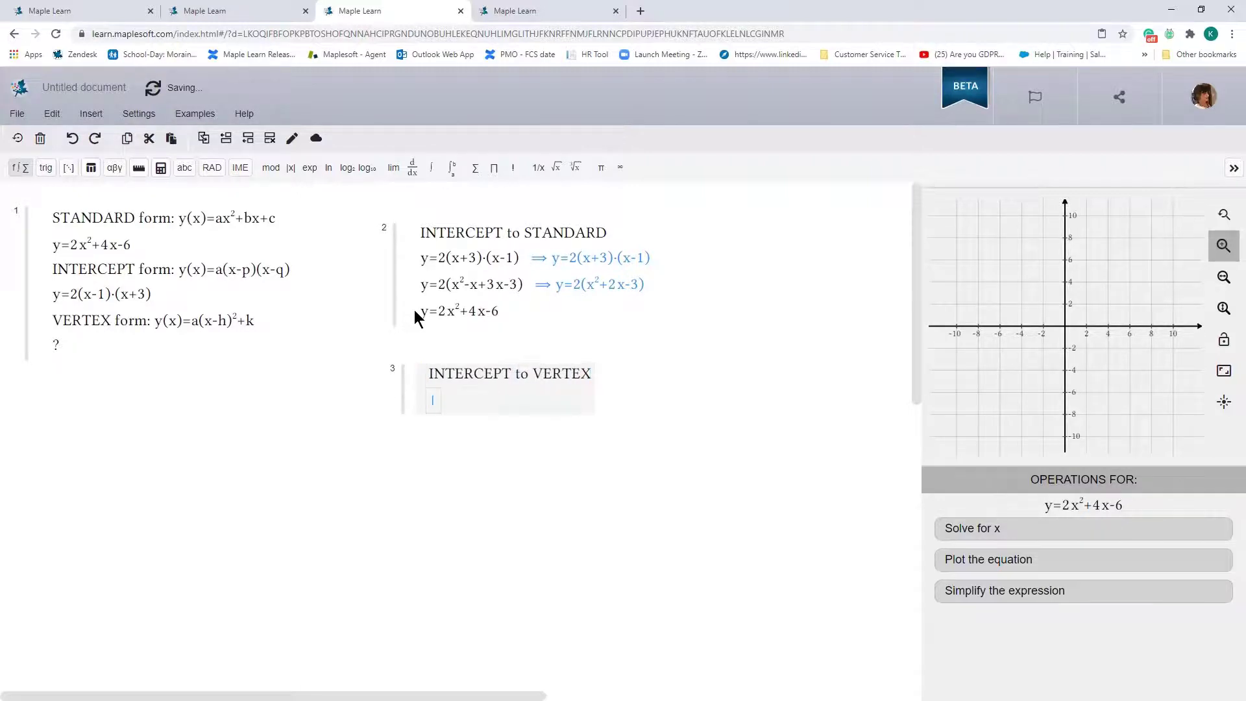
type("y=2(x+3)·(x-1)")
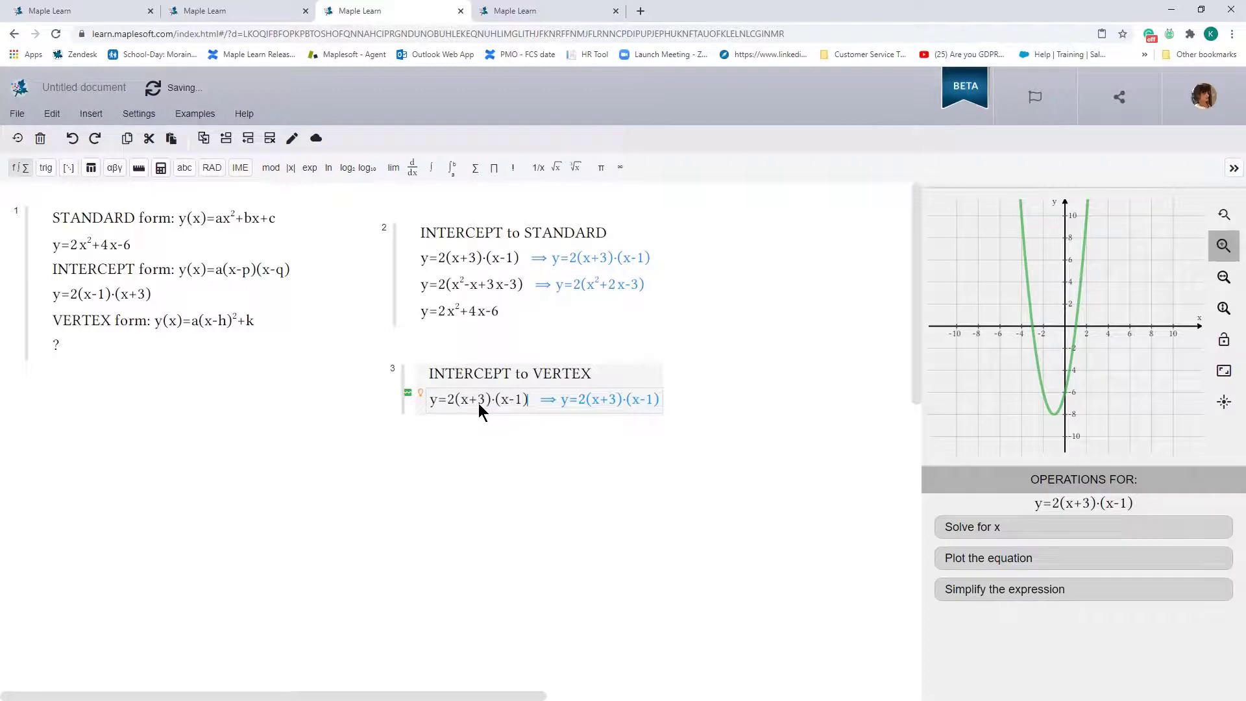
Add the equation y=2(x²+2x-3) as the next line of the INTERCEPT to VERTEX group.
key("Return")
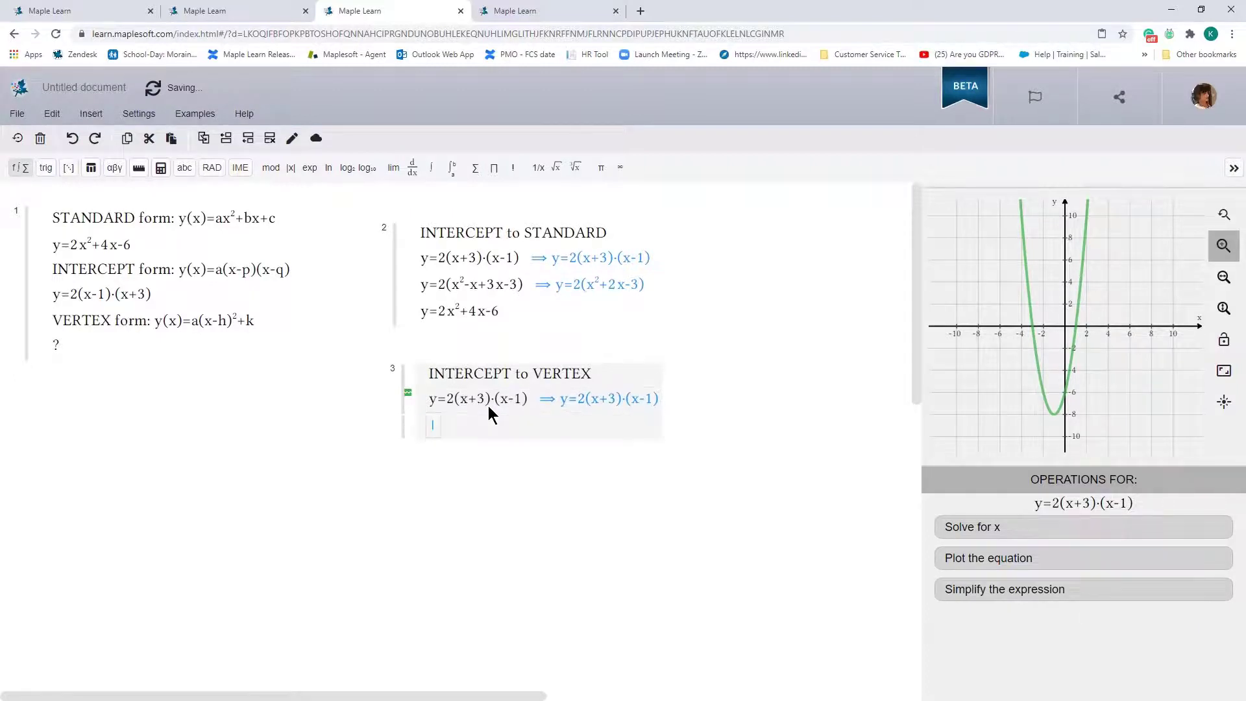
type("y")
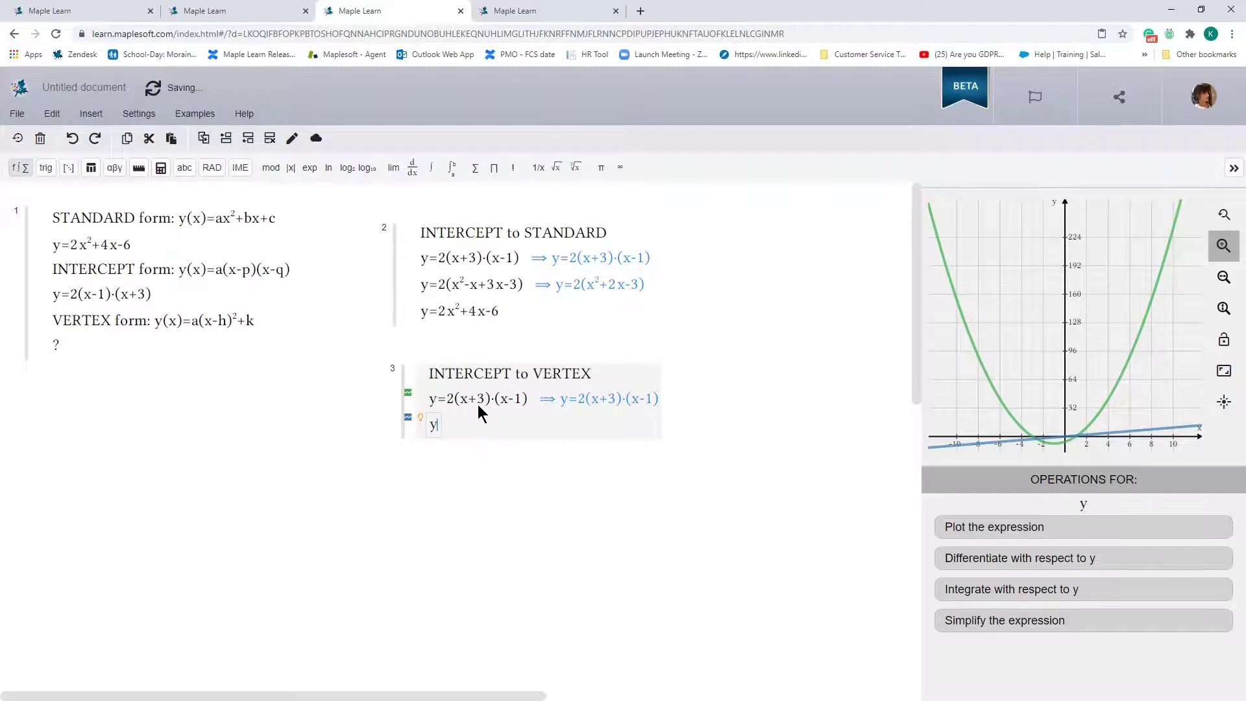
type("=")
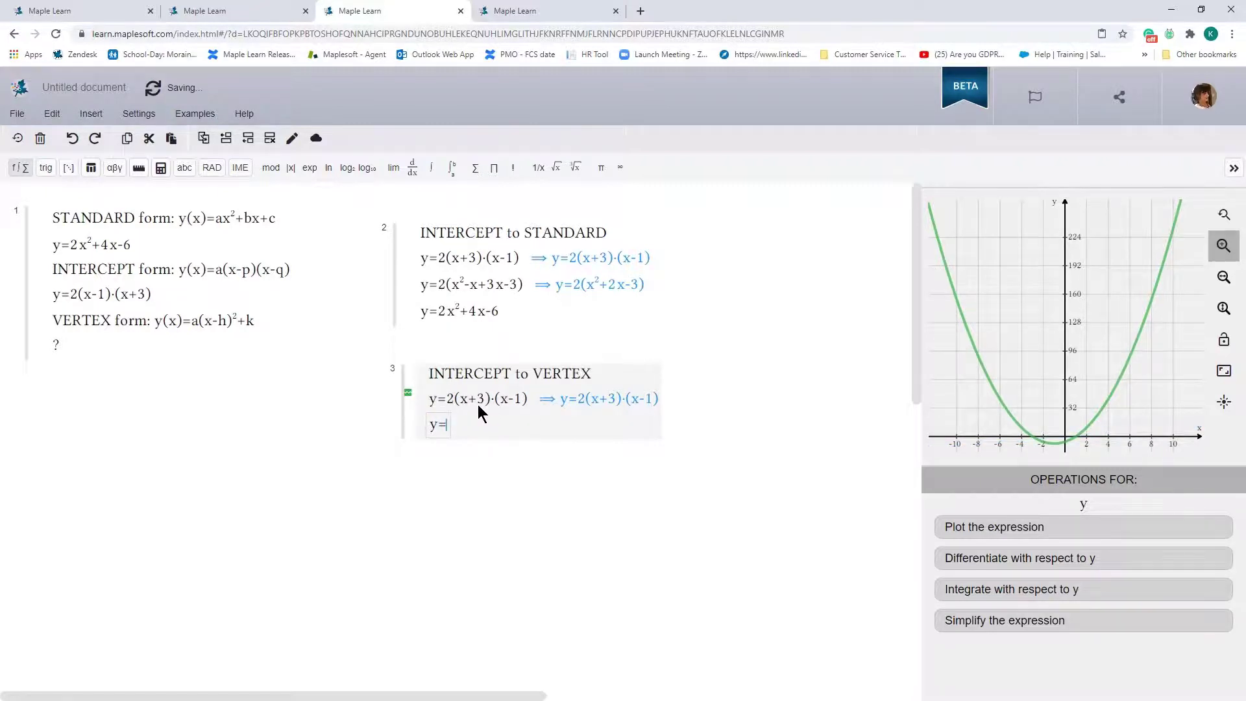
type("2(x^")
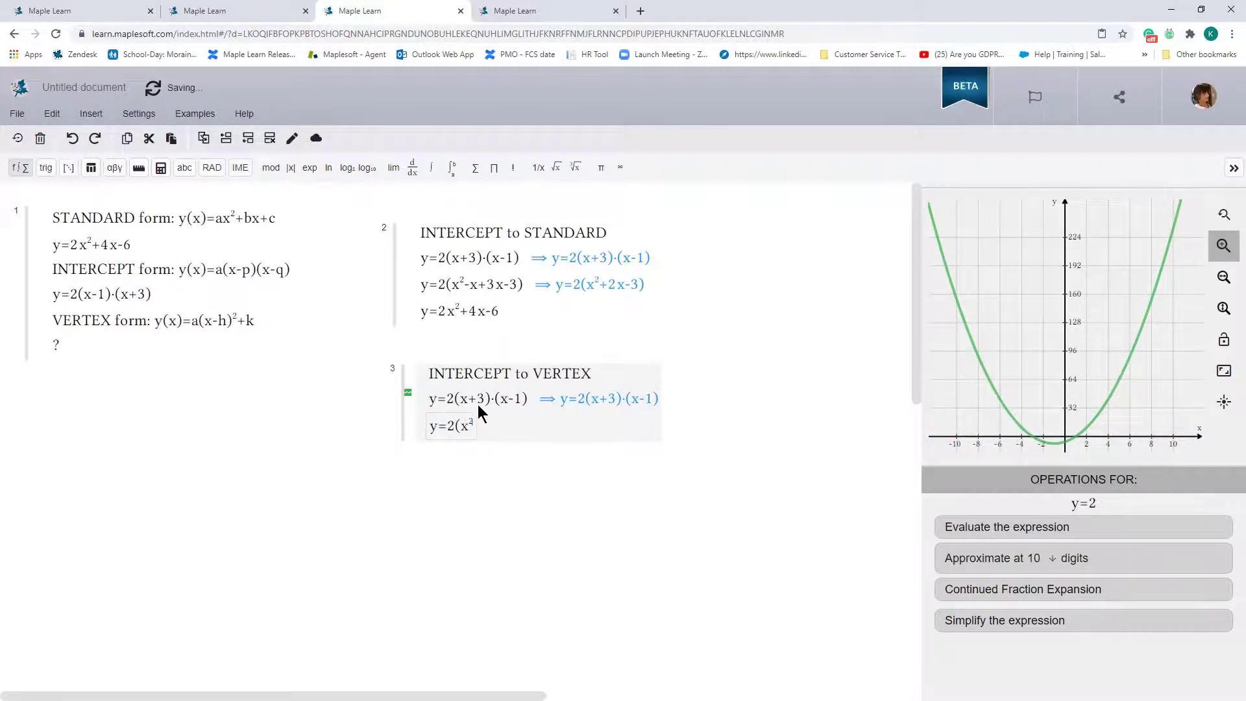
type("2+2x-3)")
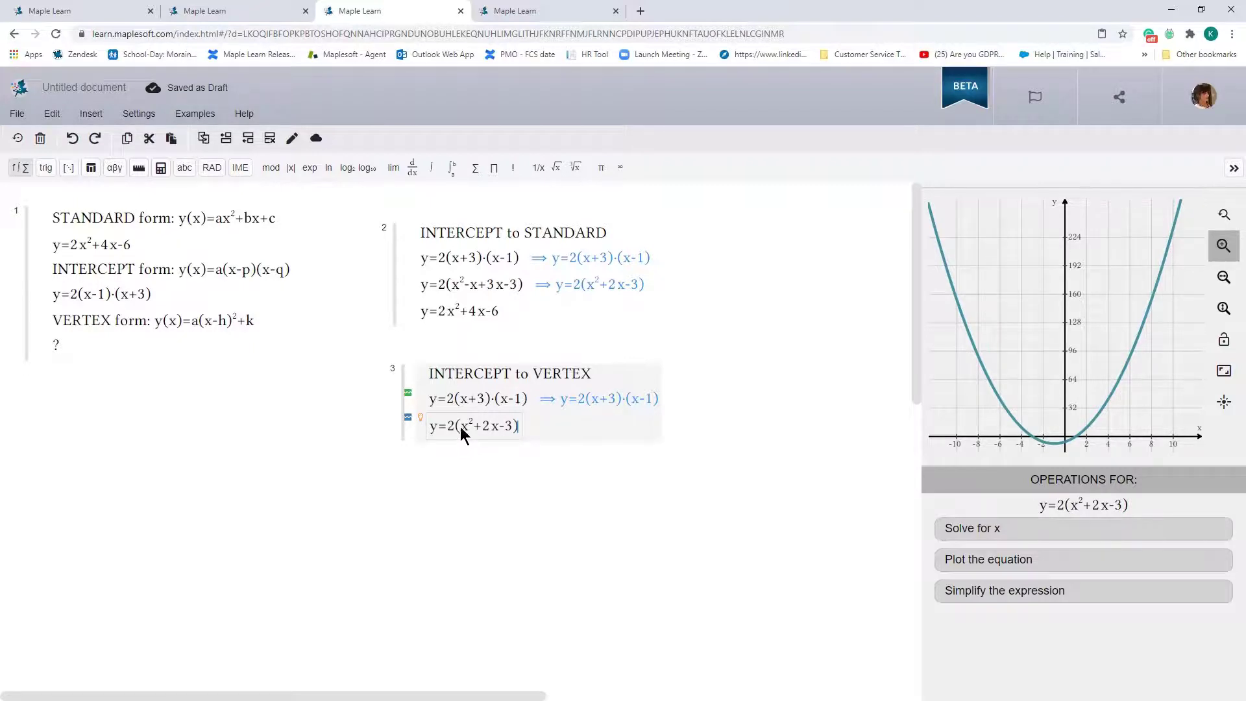
Place the bracketed expression x²+2x-3 in a new group beside the INTERCEPT to VERTEX work and complete the square on it.
left_click_drag(462, 428, 474, 426)
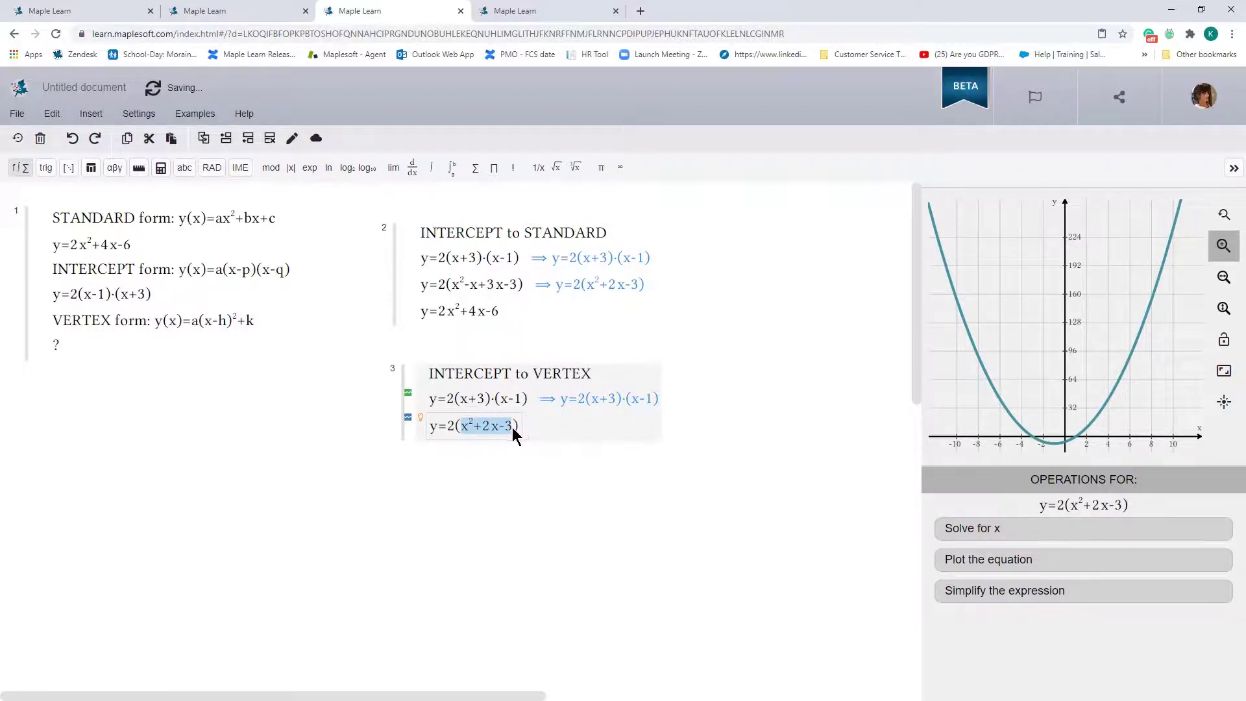
left_click(669, 468)
type("x^2+2x-3")
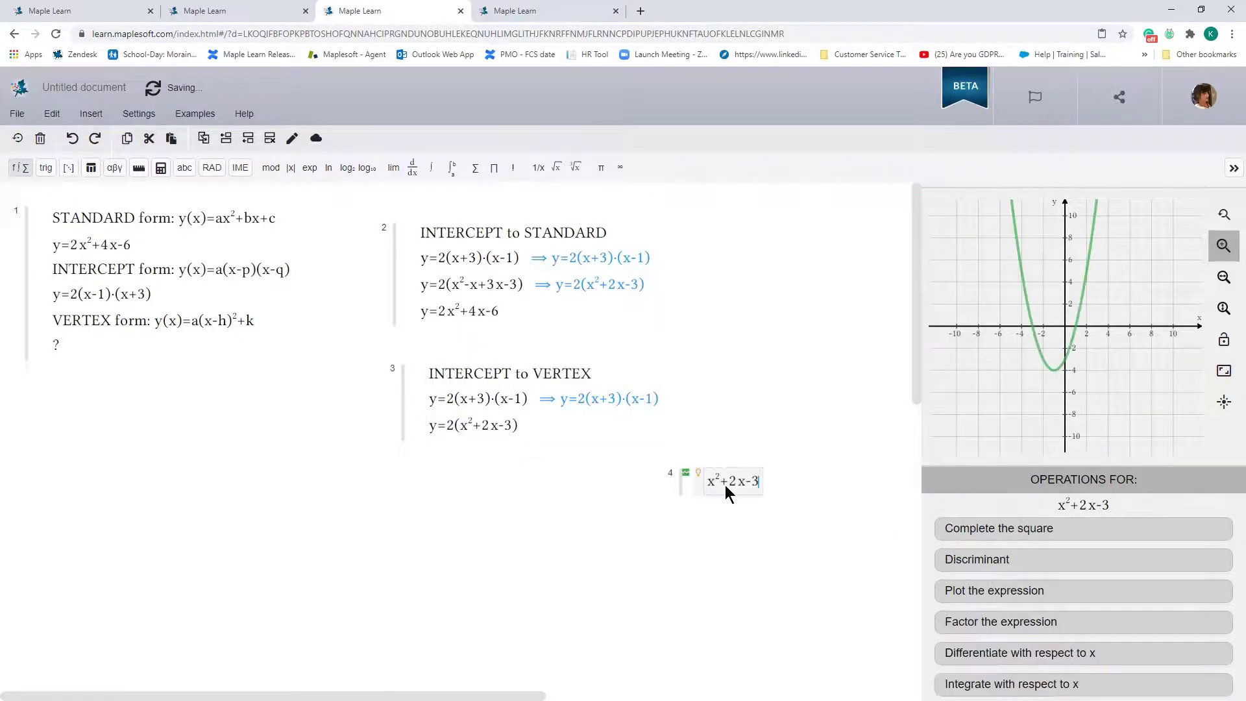
left_click(978, 530)
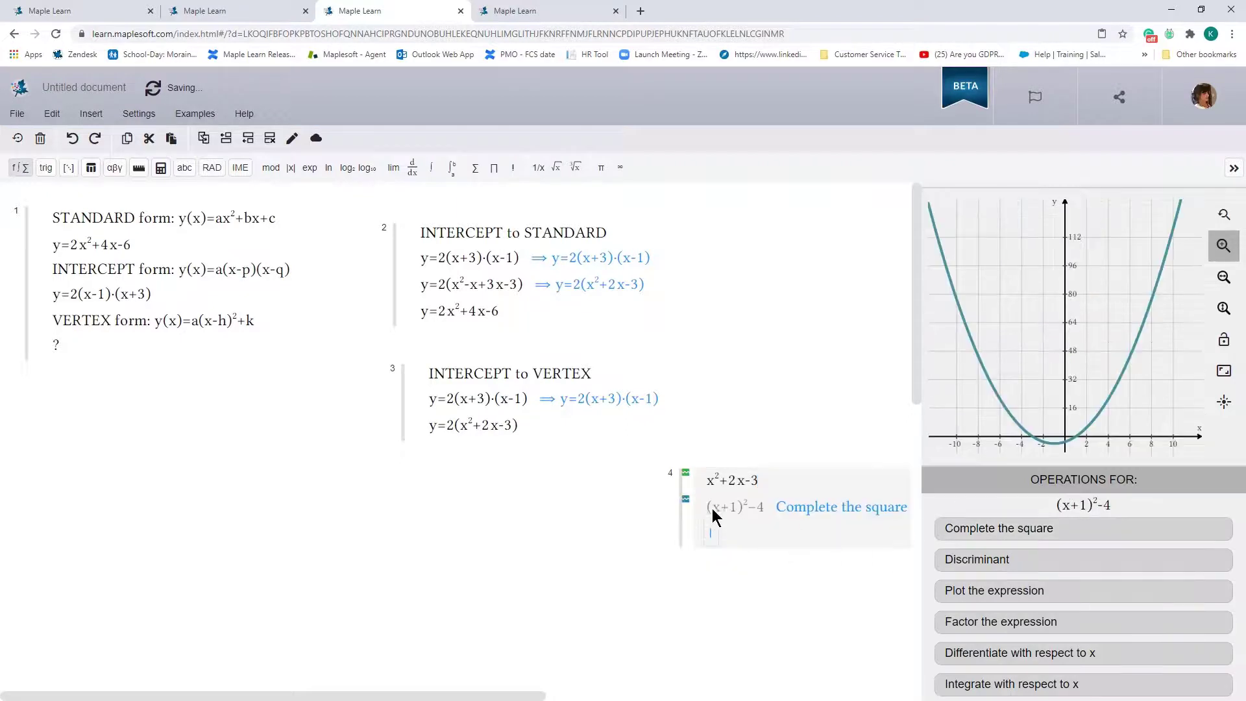
Add the equation y=2((x+1)²-4) below y=2(x²+2x-3) in the INTERCEPT to VERTEX group.
left_click_drag(765, 512, 706, 513)
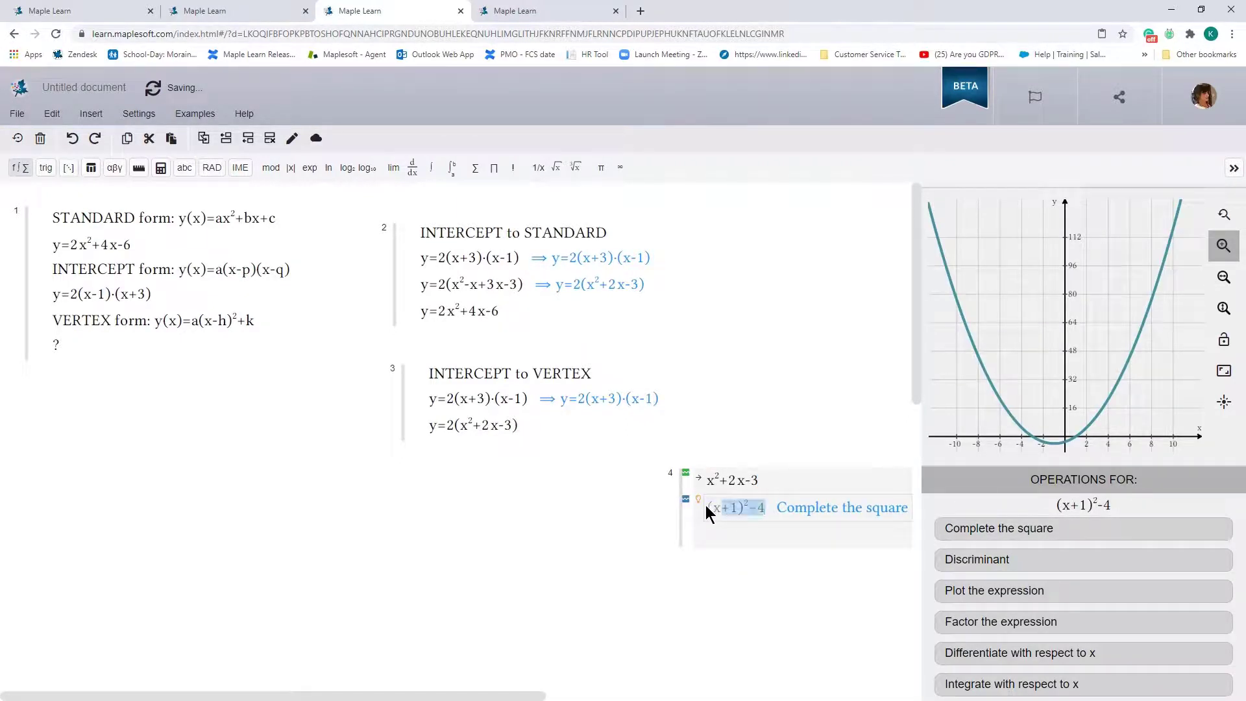
left_click(446, 422)
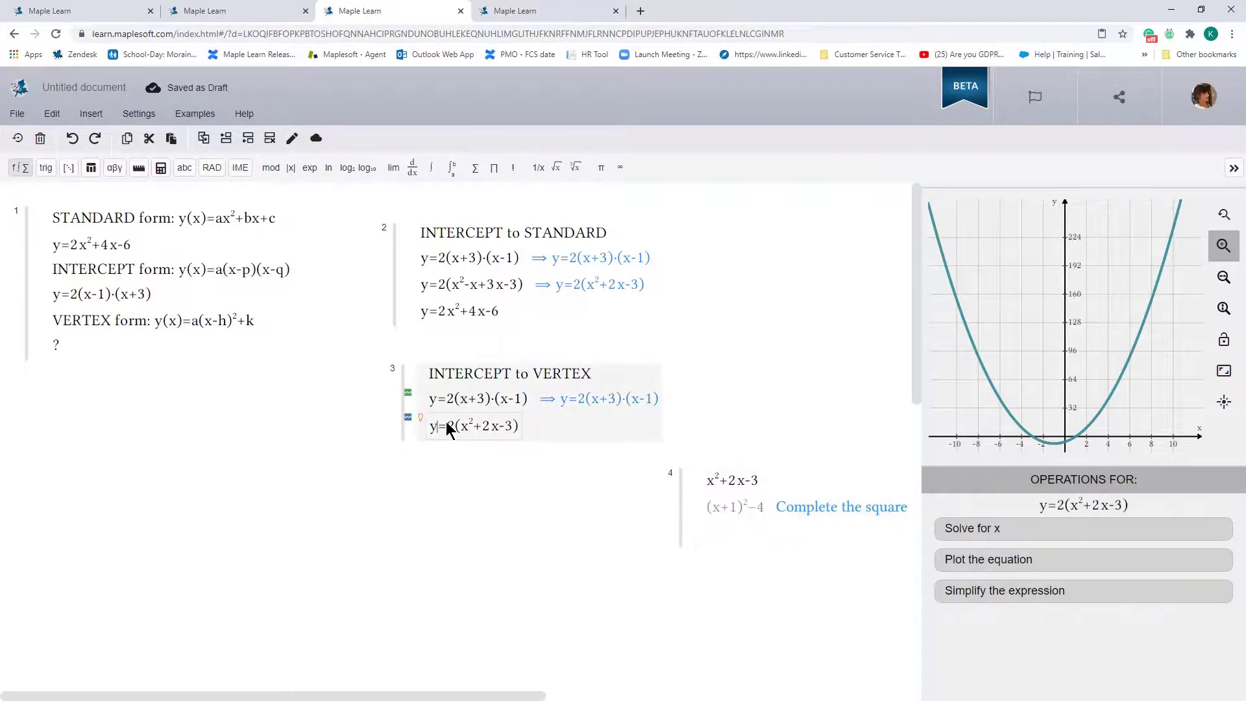
type("y=")
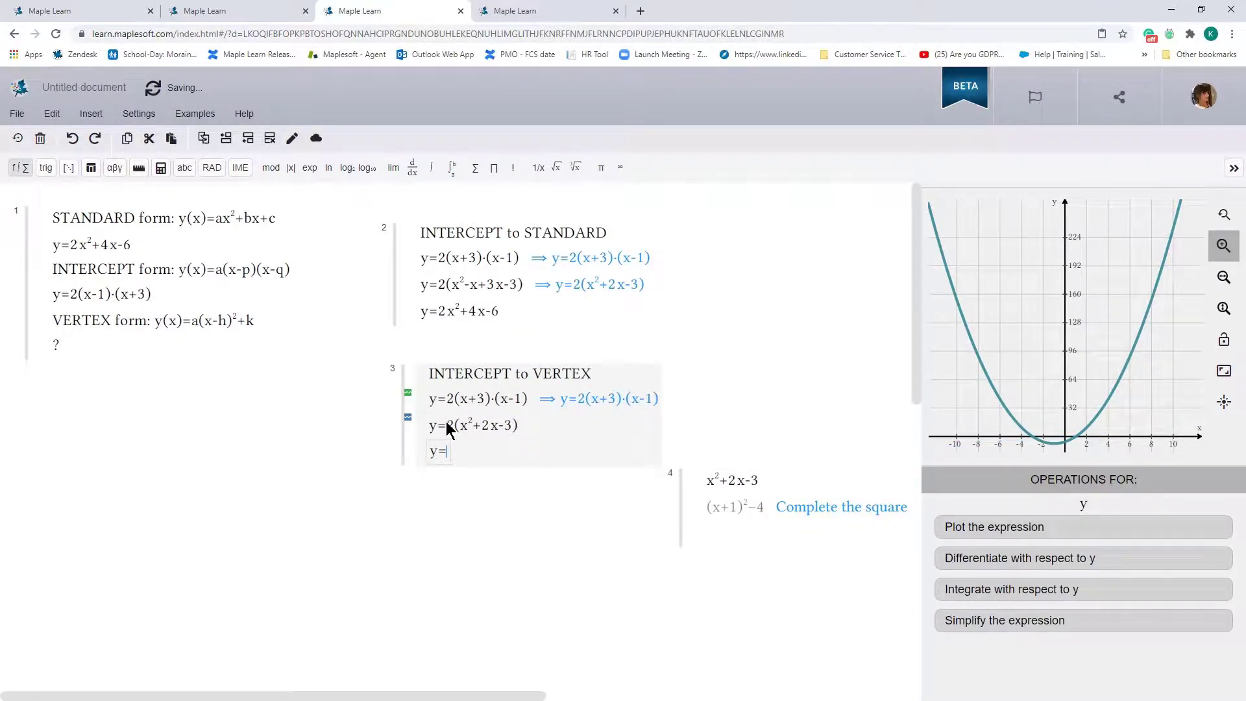
type("2((x")
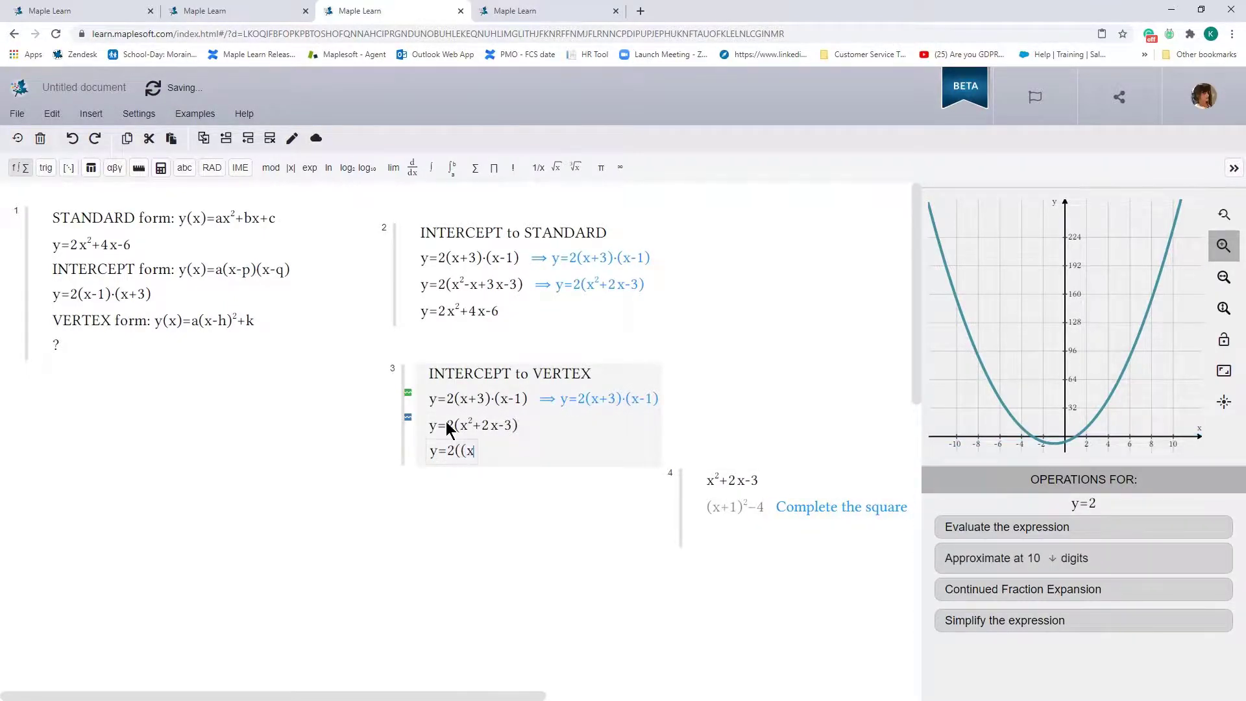
key("BackSpace")
type("(x+1)^2-4")
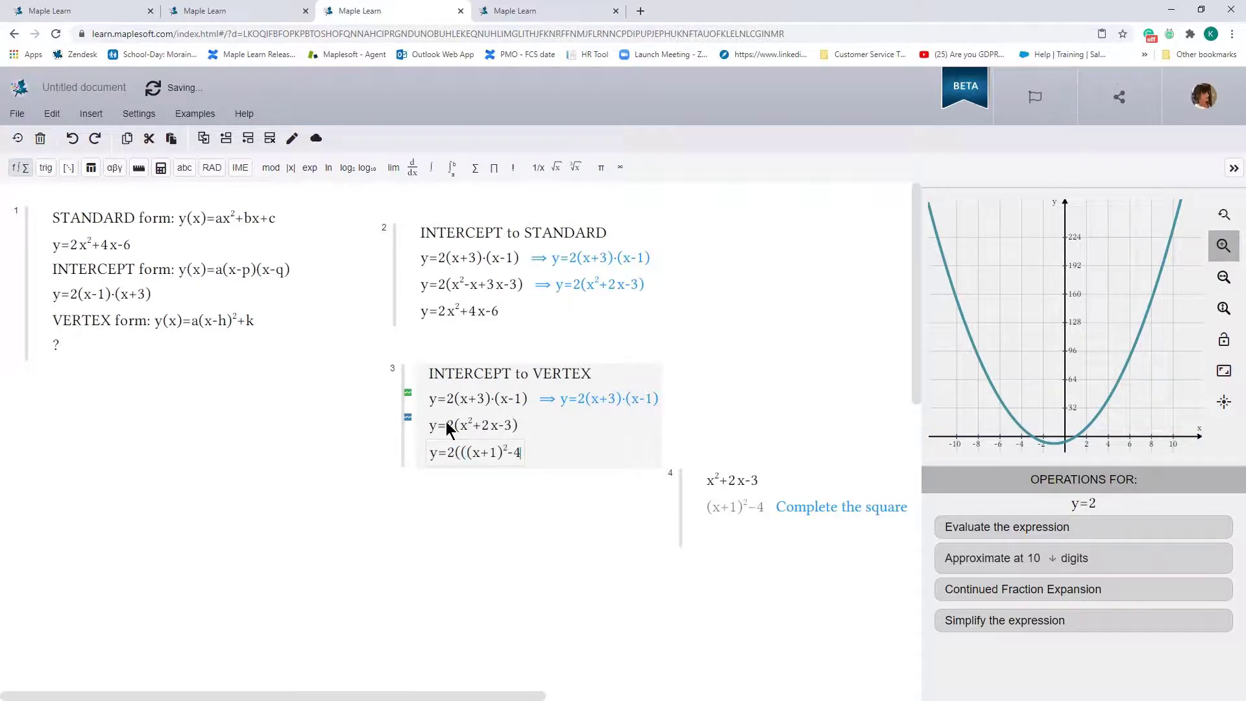
type(")")
left_click(465, 453)
key("BackSpace")
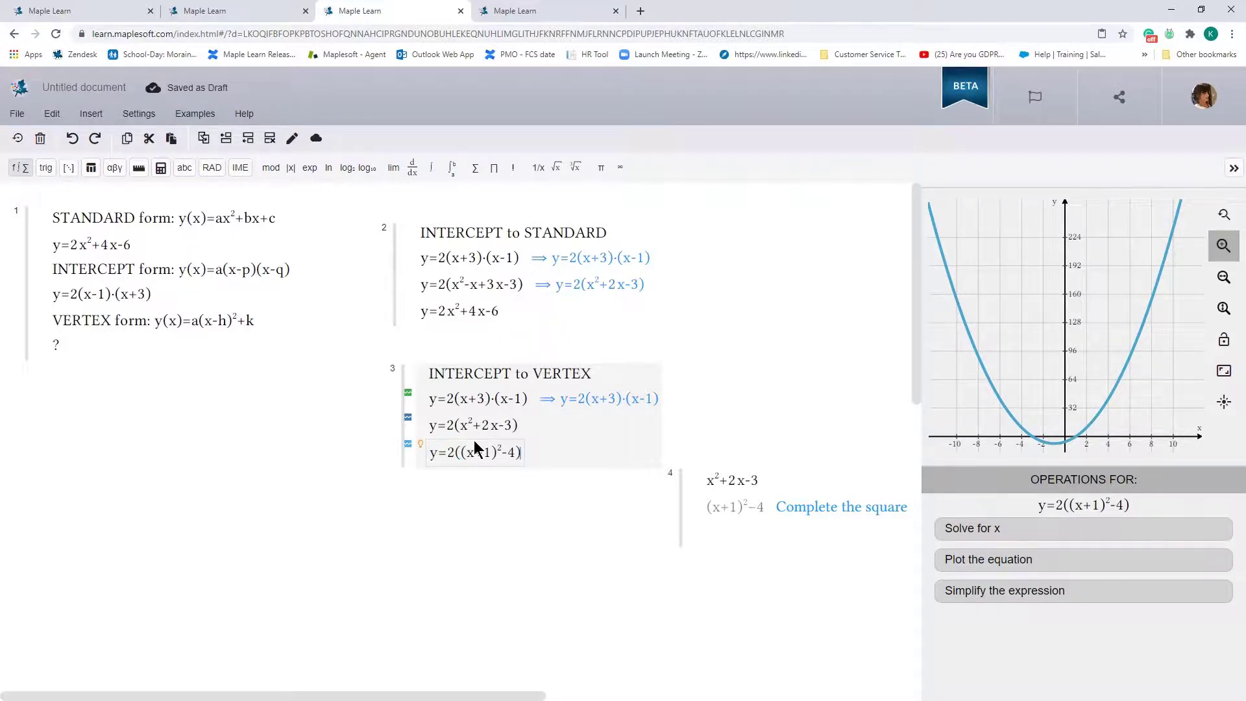
End the INTERCEPT to VERTEX group with y=2(x+1)²-8 and replace the question mark under VERTEX form with that equation.
key("Return")
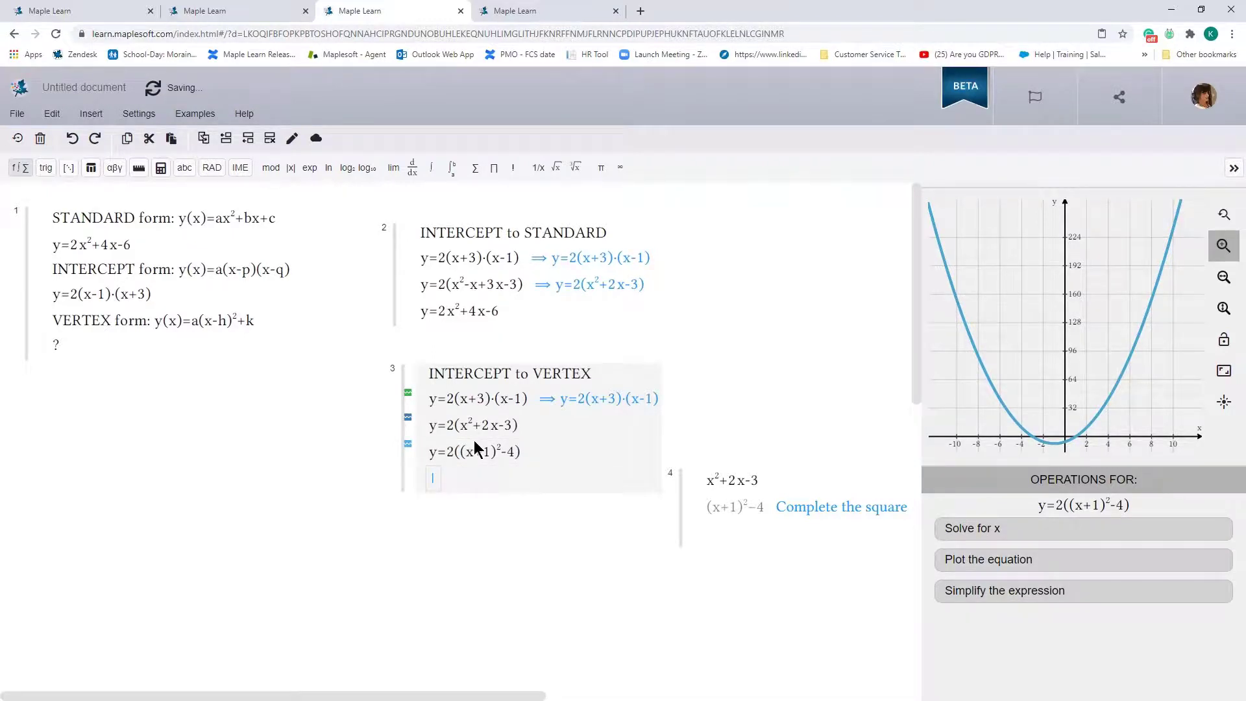
type("y=2")
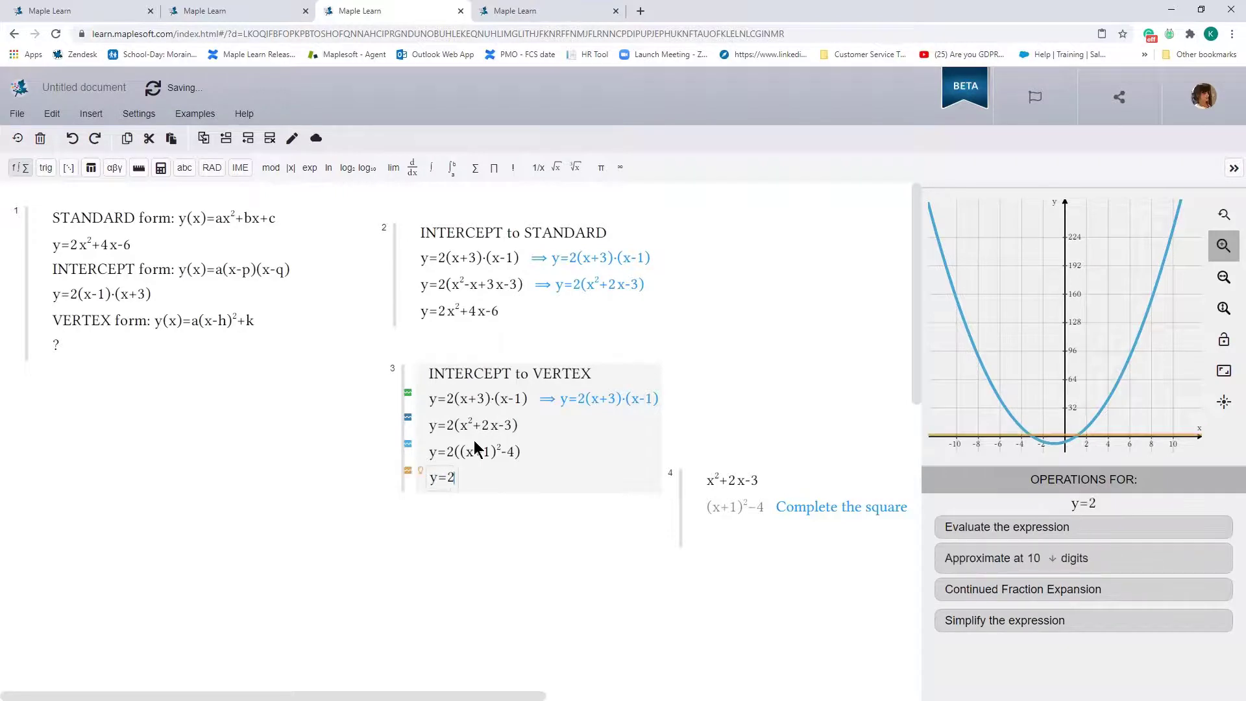
type("(x")
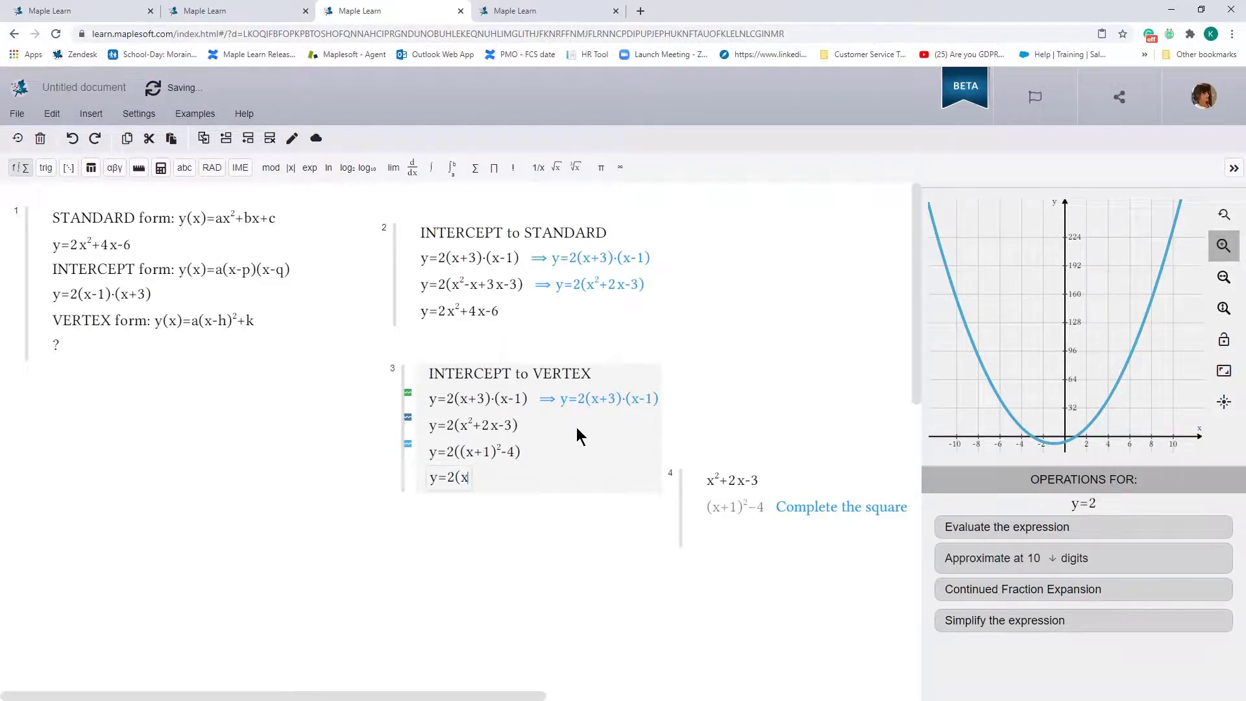
type("+1)^2")
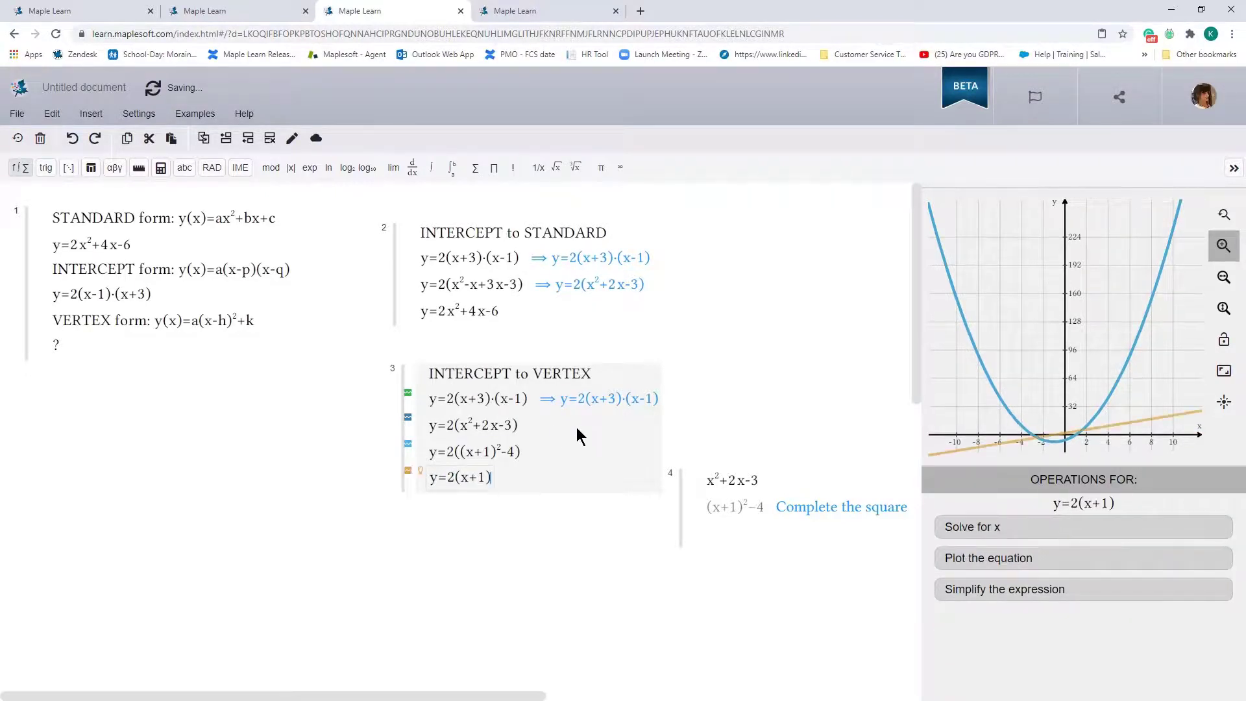
key("Right")
type("-")
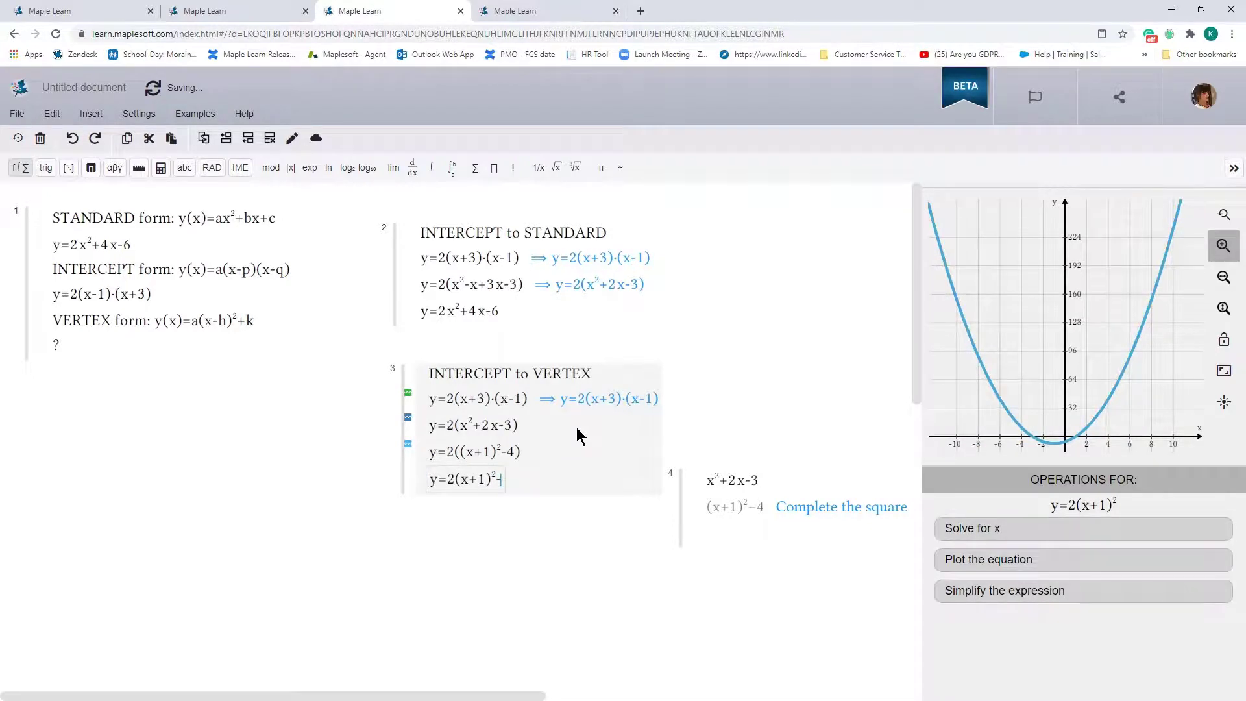
type("8")
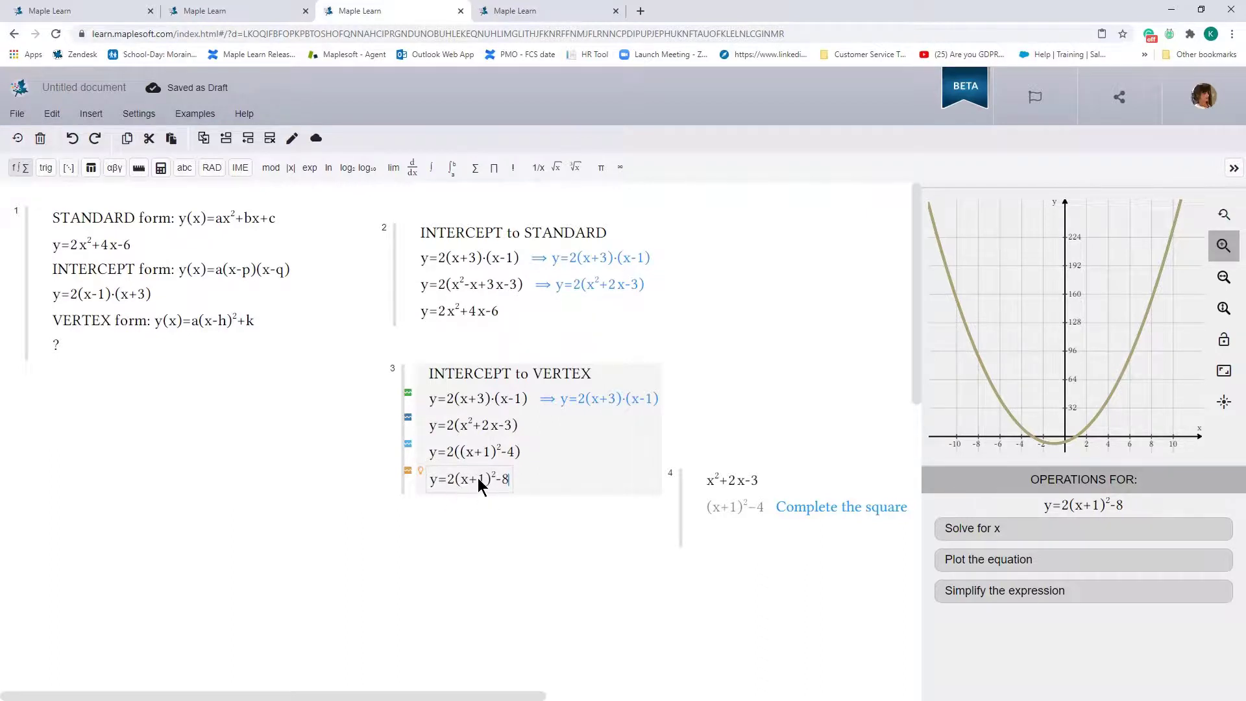
left_click_drag(478, 478, 98, 333)
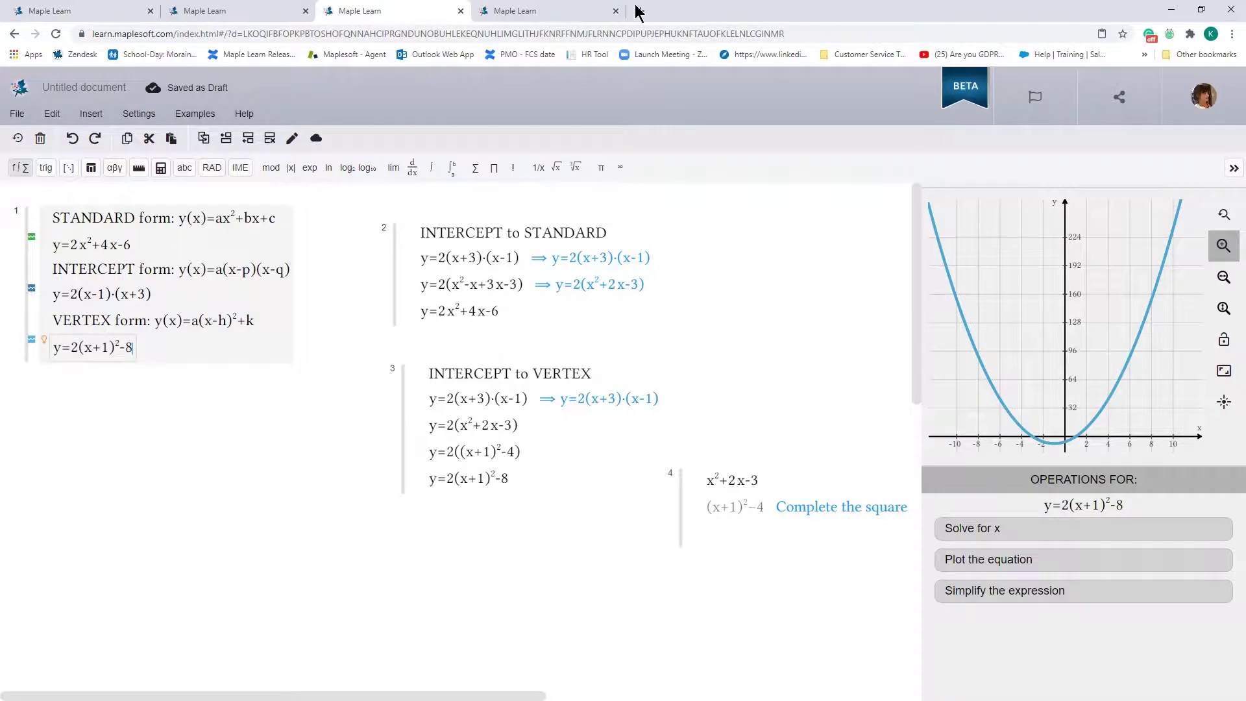
In the document where only the vertex form is given, create a group headed VERTEX to STANDARD with the equation y=2(x+1)²-8.
left_click(543, 11)
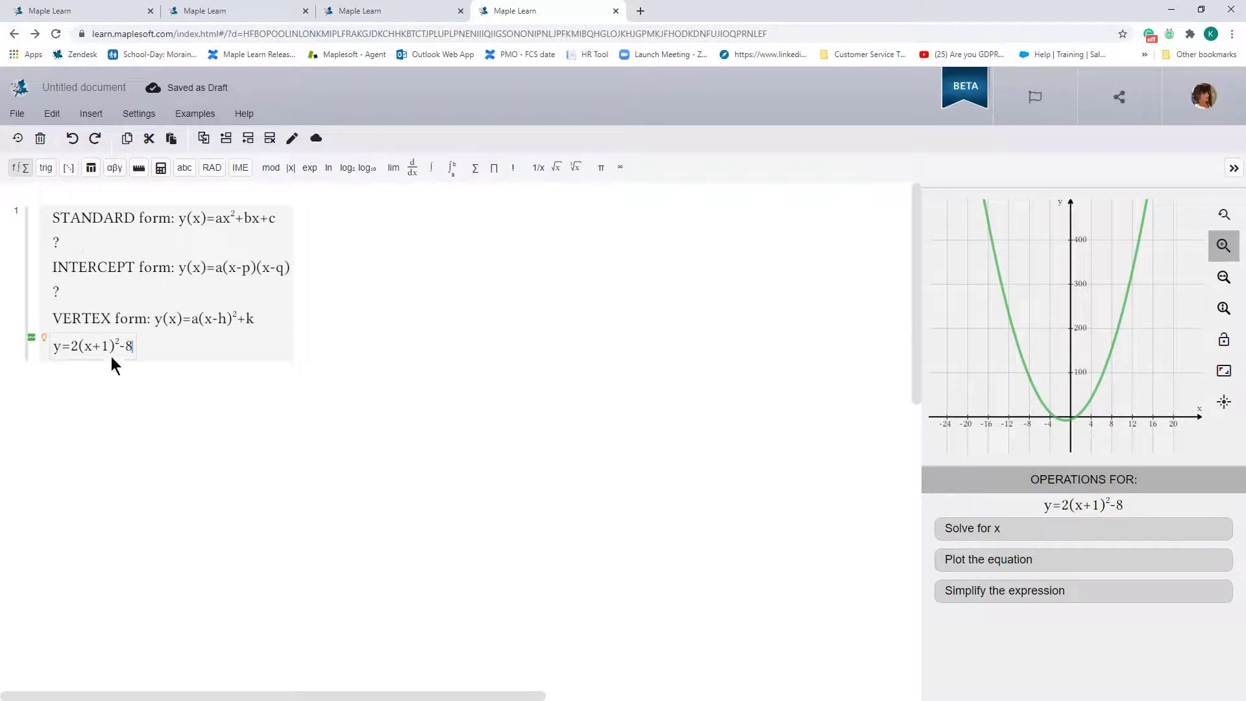
left_click(394, 224)
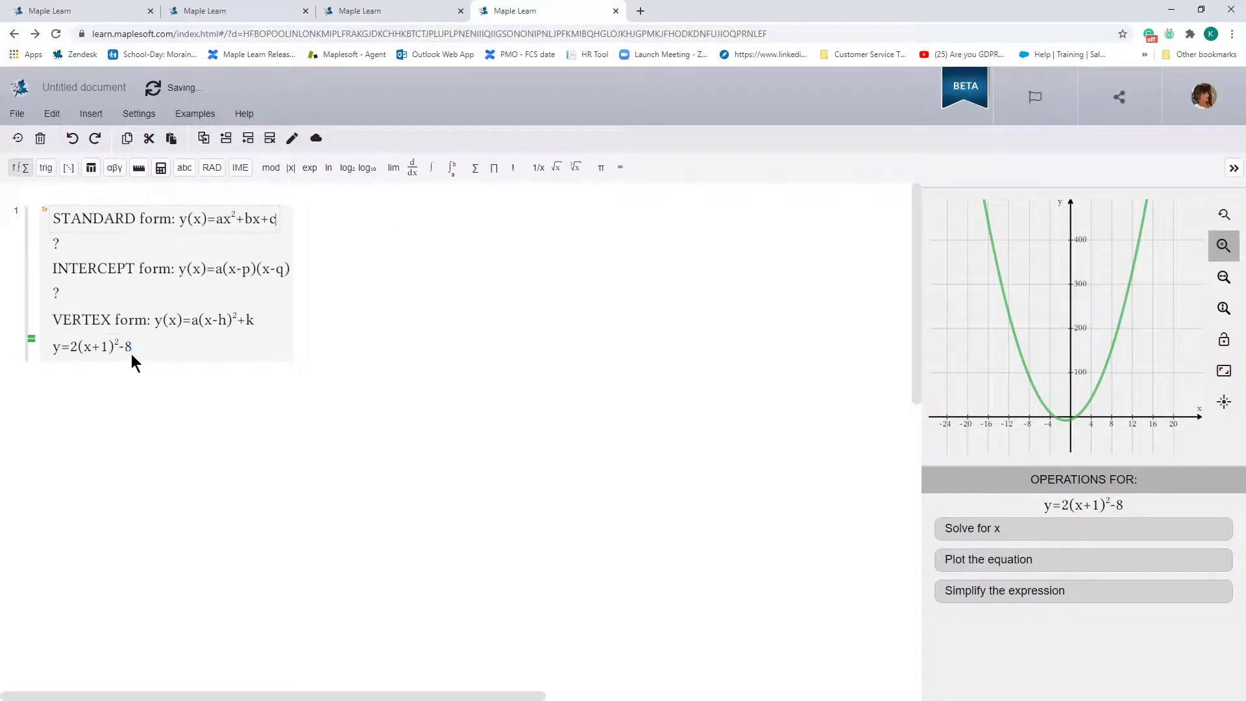
left_click(390, 225)
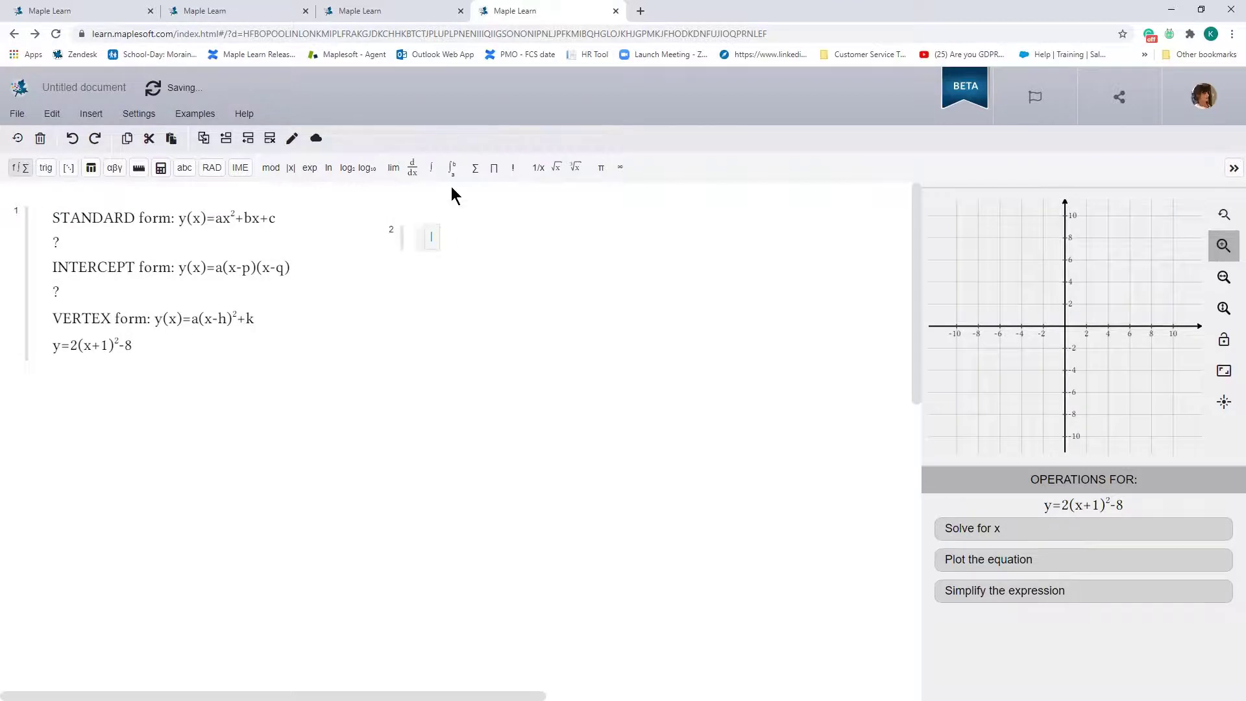
type("VERTEX t")
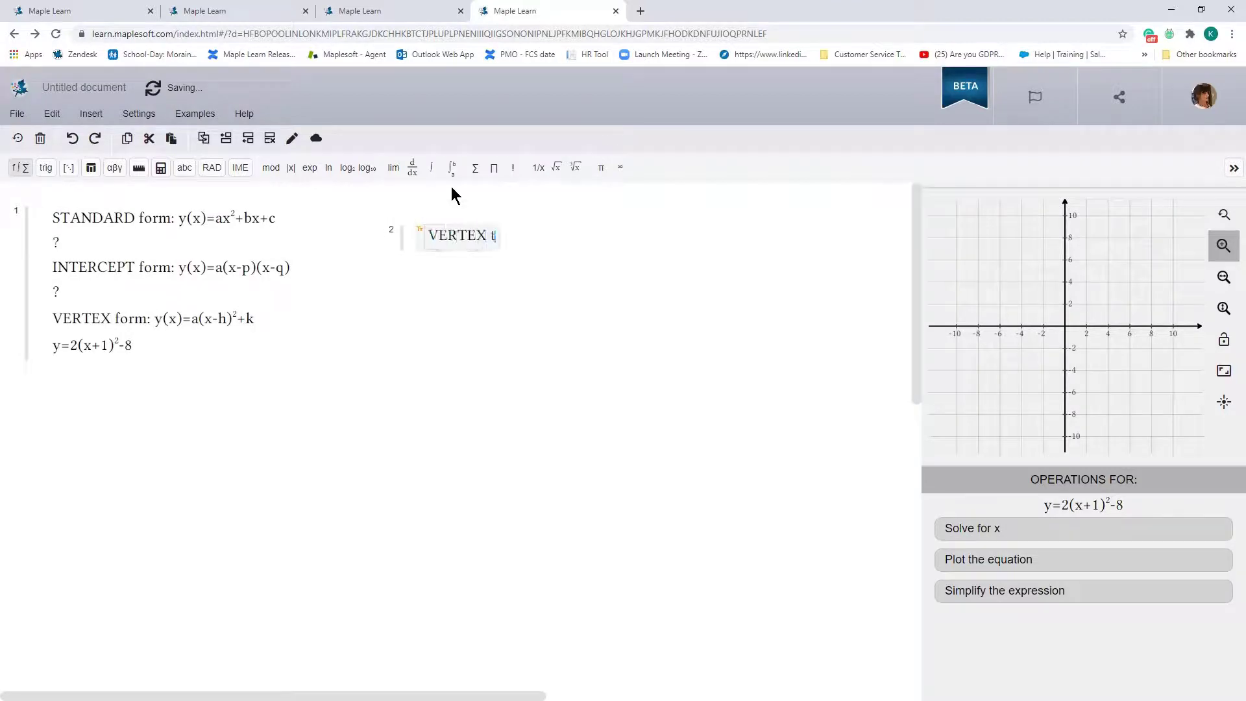
type("o STANDARD")
key("Return")
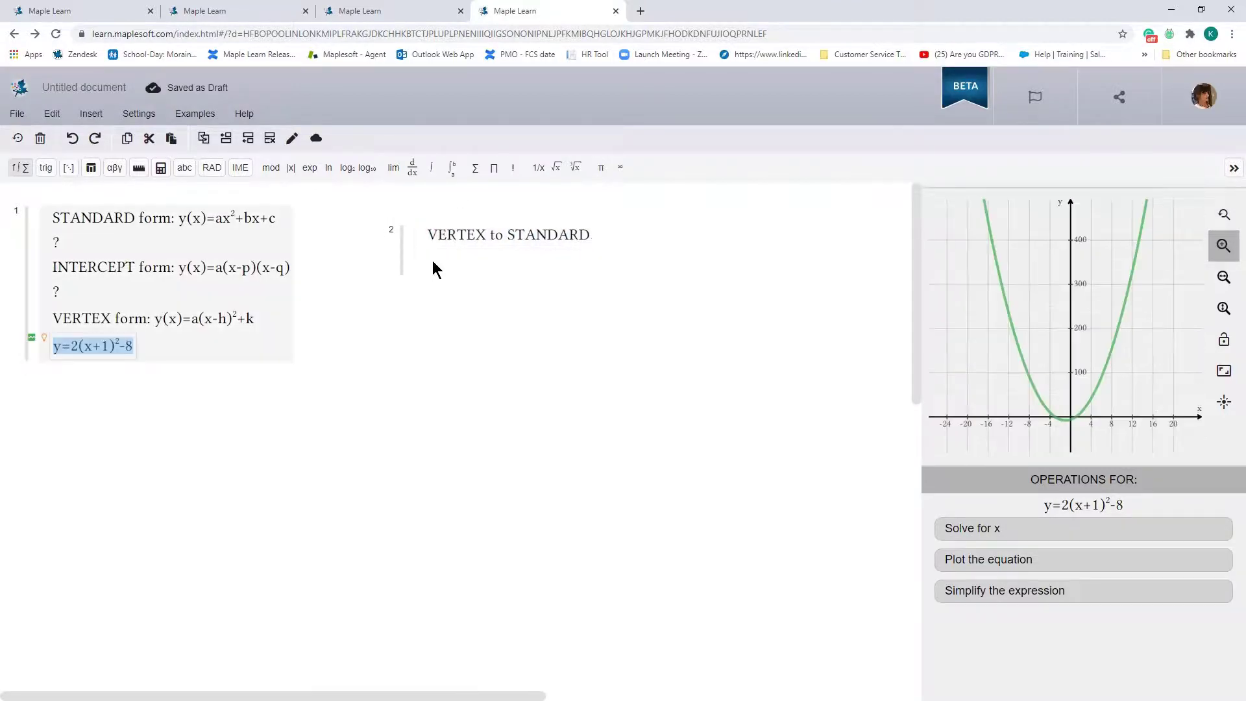
type("y=2(x+1)^2-8")
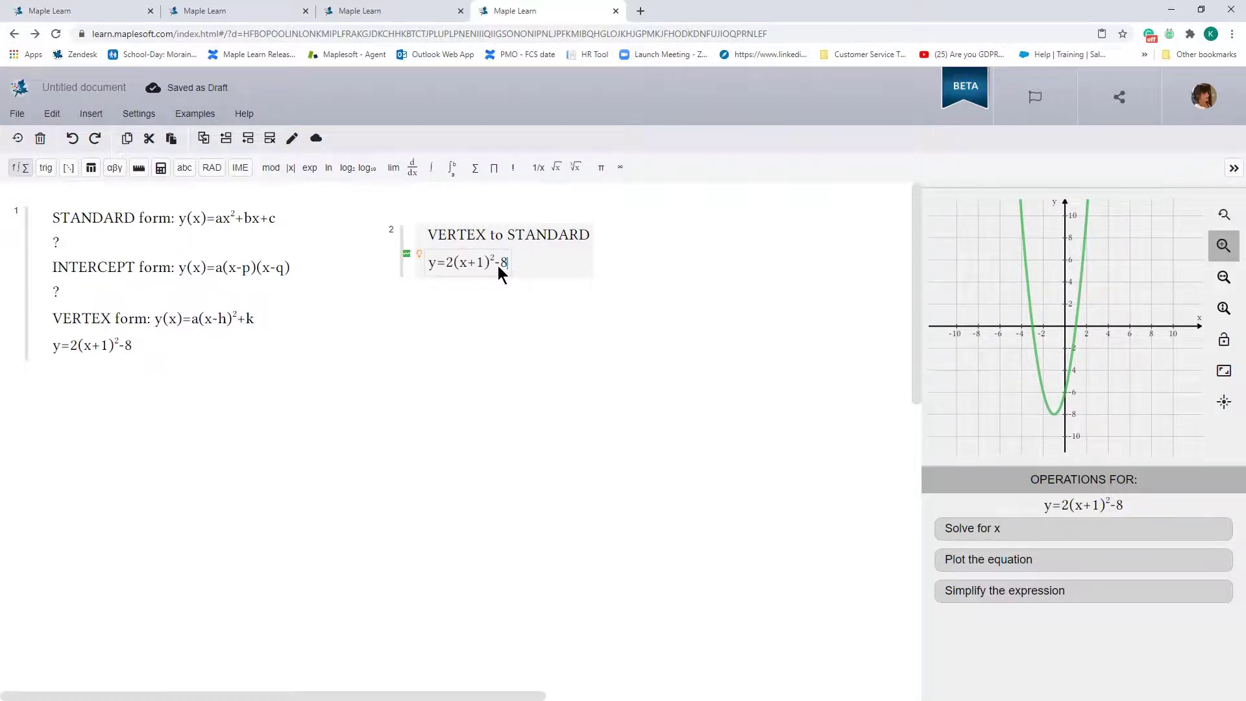
Add the expanded-square equation y=2(x²+2x+1)-8 as the next line of the VERTEX to STANDARD group.
key("Return")
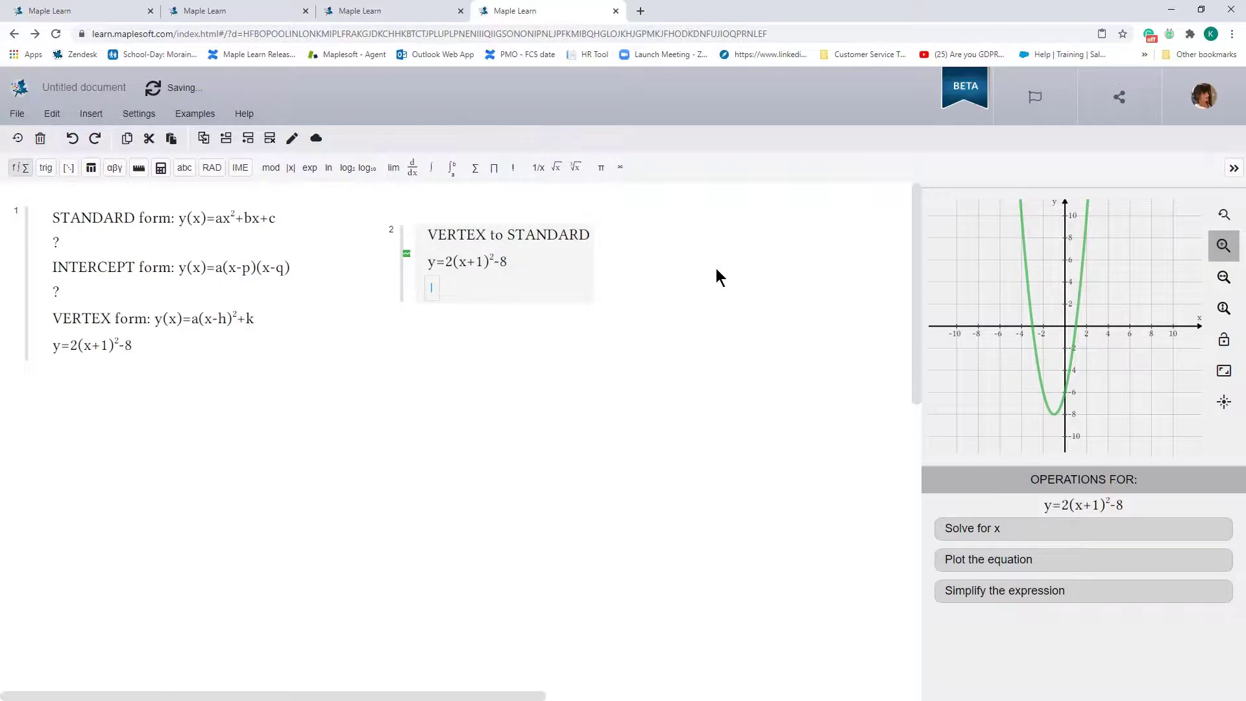
type("y=")
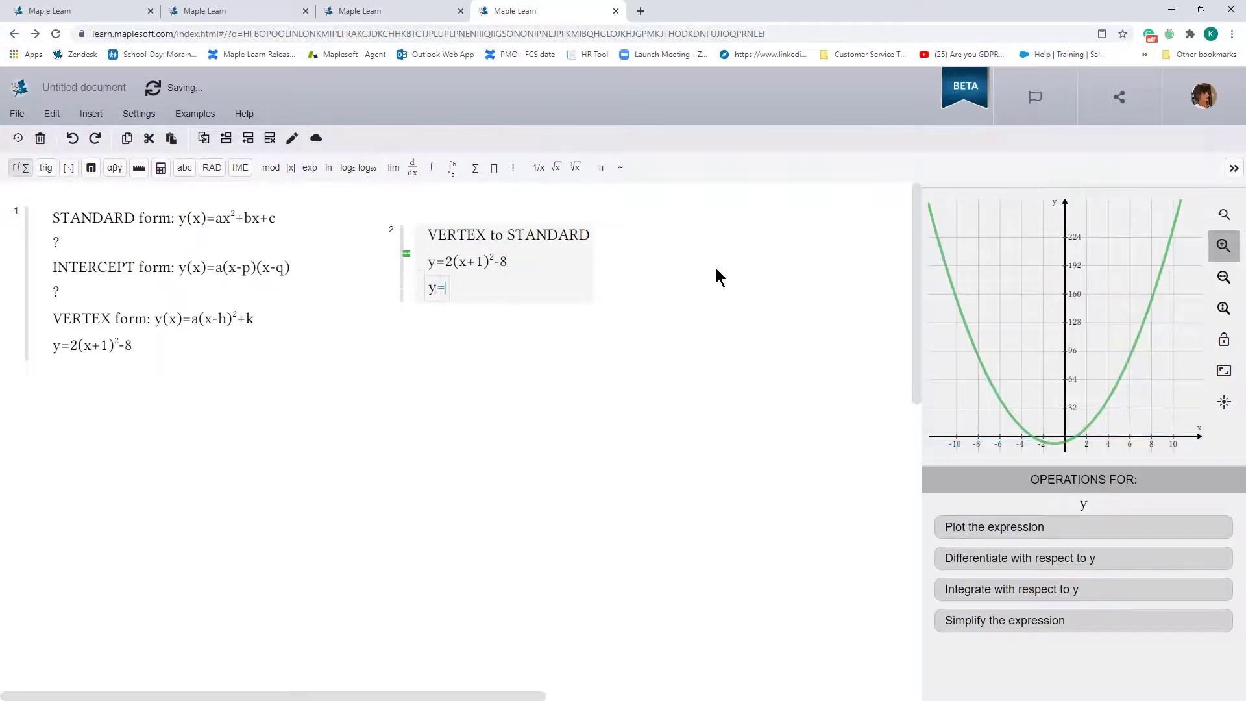
type("2(x")
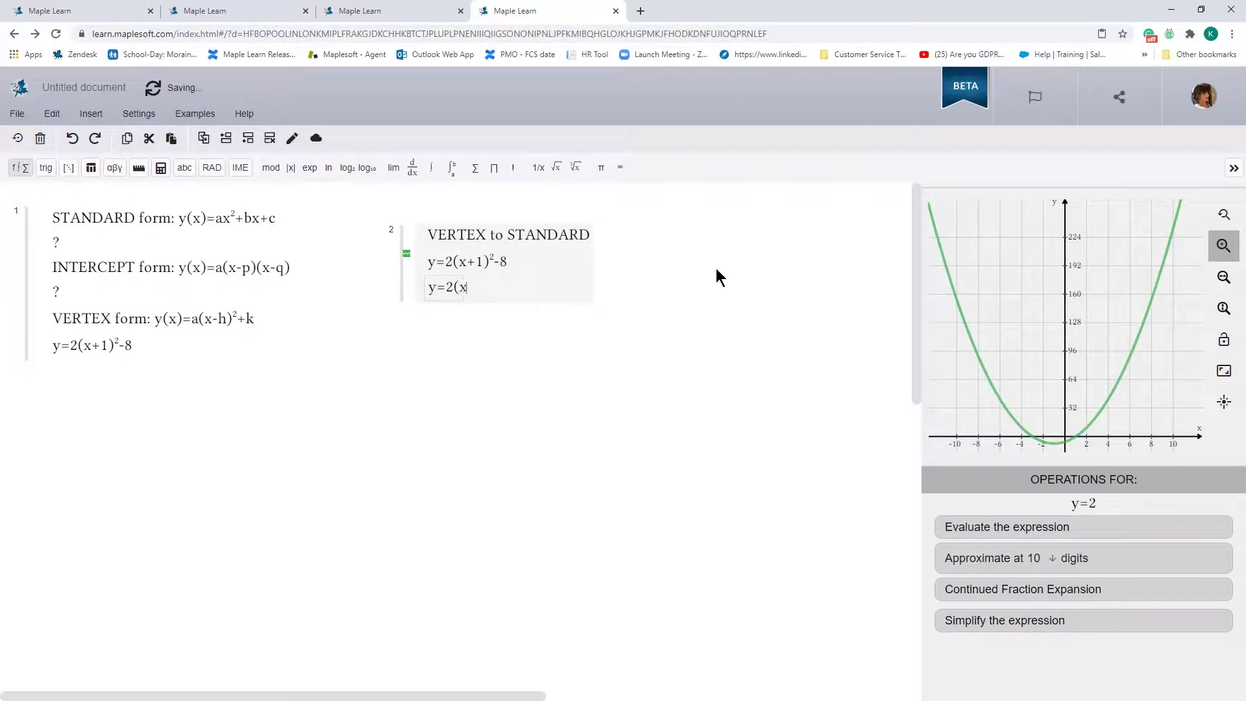
type("^2")
key("Right")
type("+2")
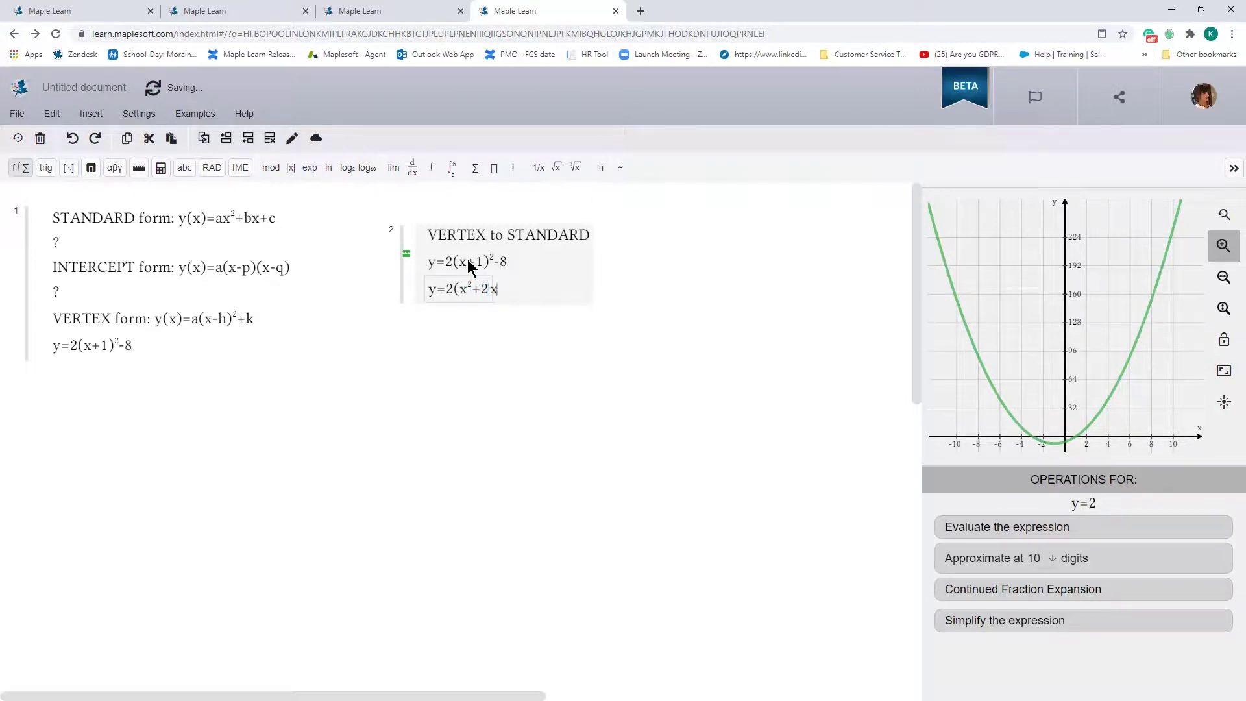
type("x=")
key("BackSpace")
type("+1)-")
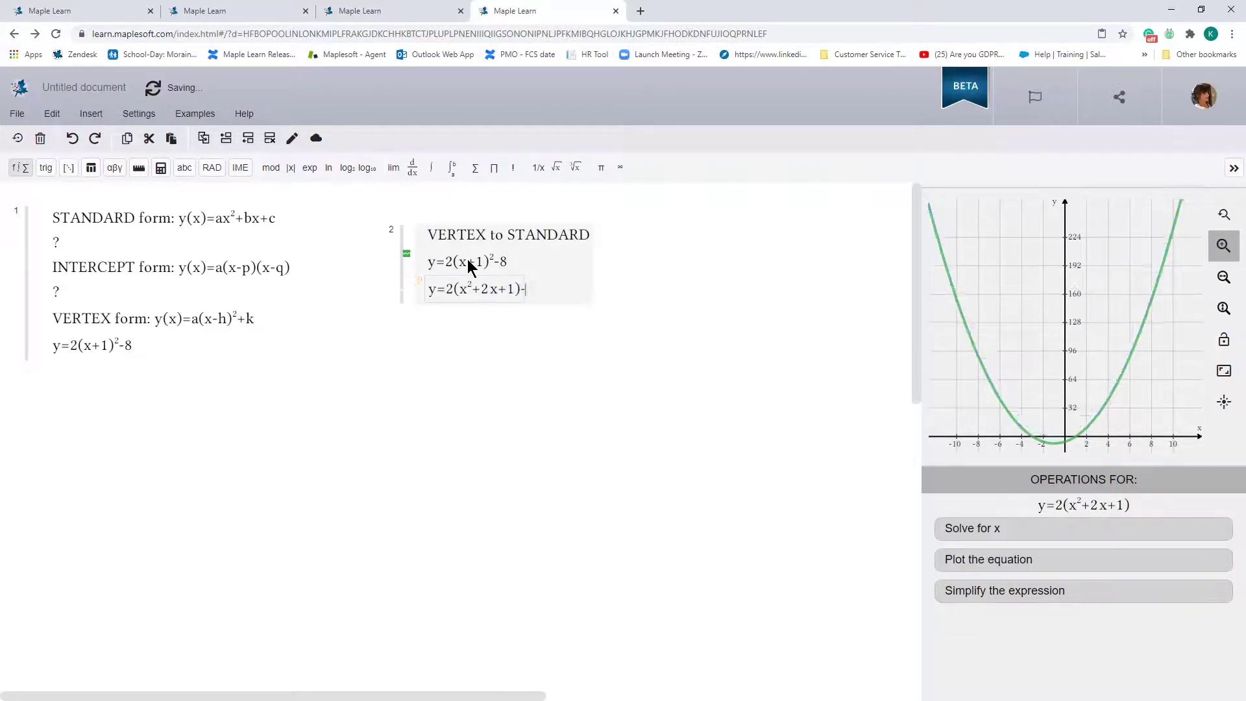
type("8")
Add the distributed equation y=2x²+4x+2-8 below y=2(x²+2x+1)-8 in the VERTEX to STANDARD group.
key("Return")
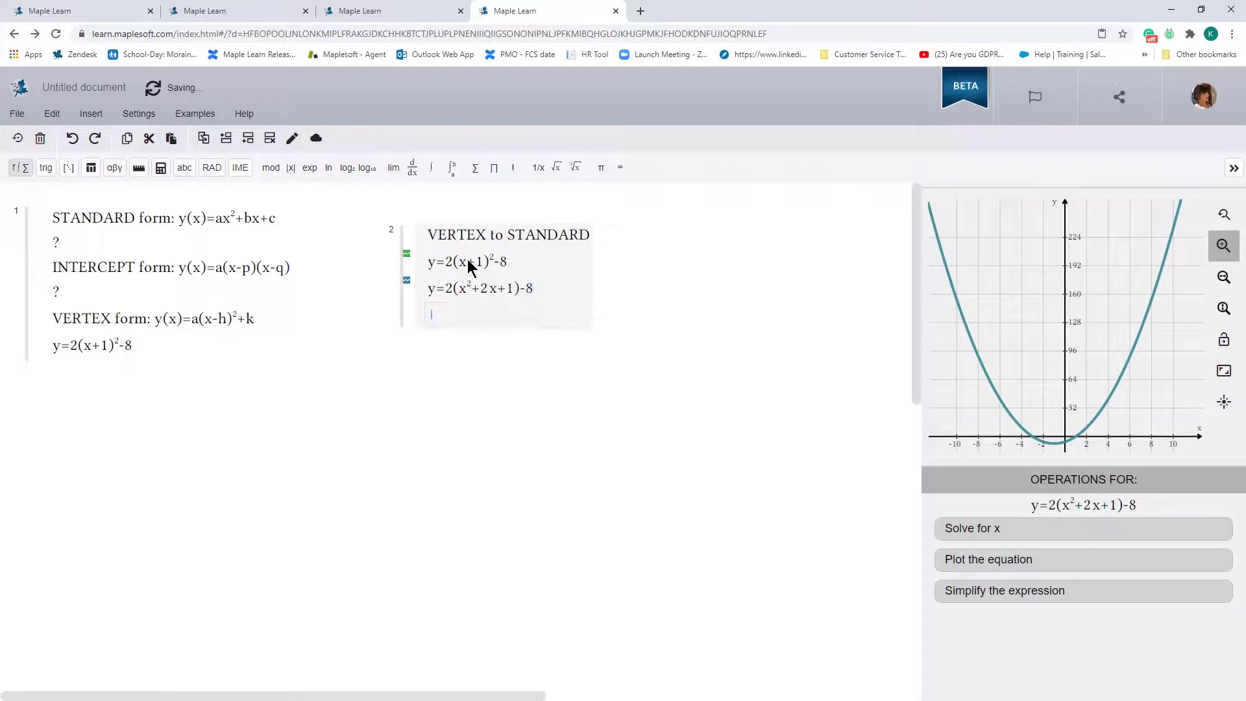
type("y=")
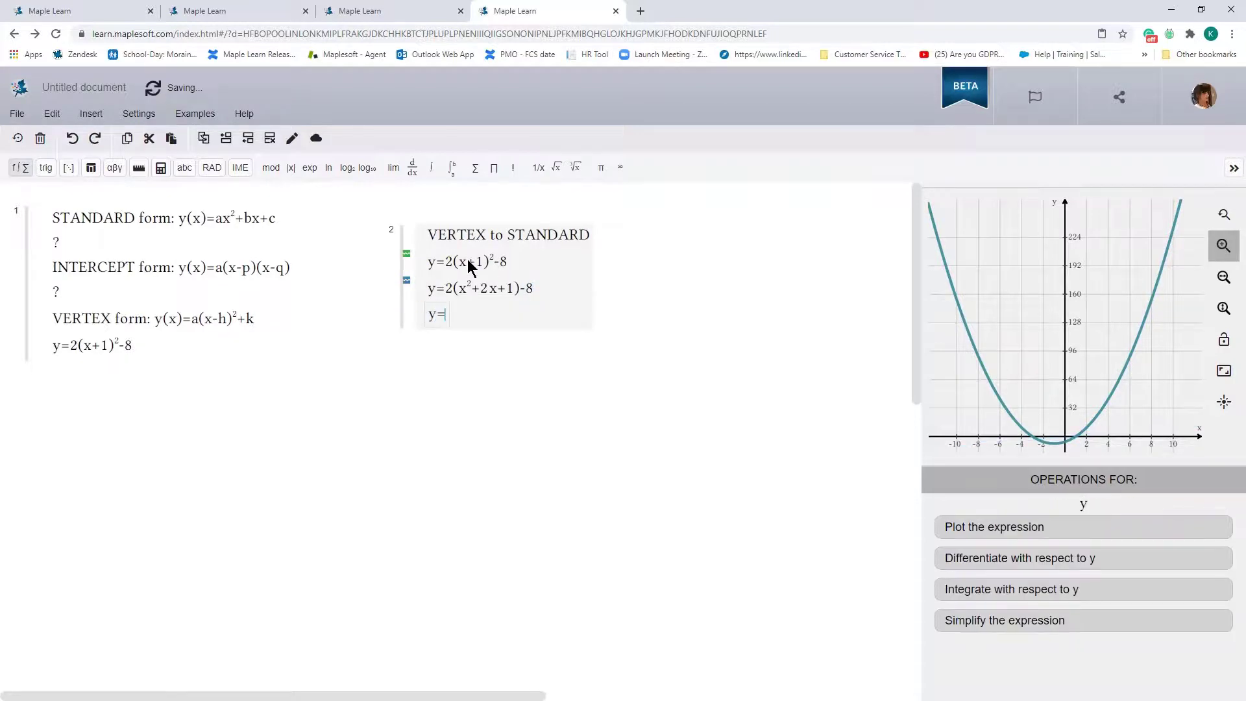
type("2")
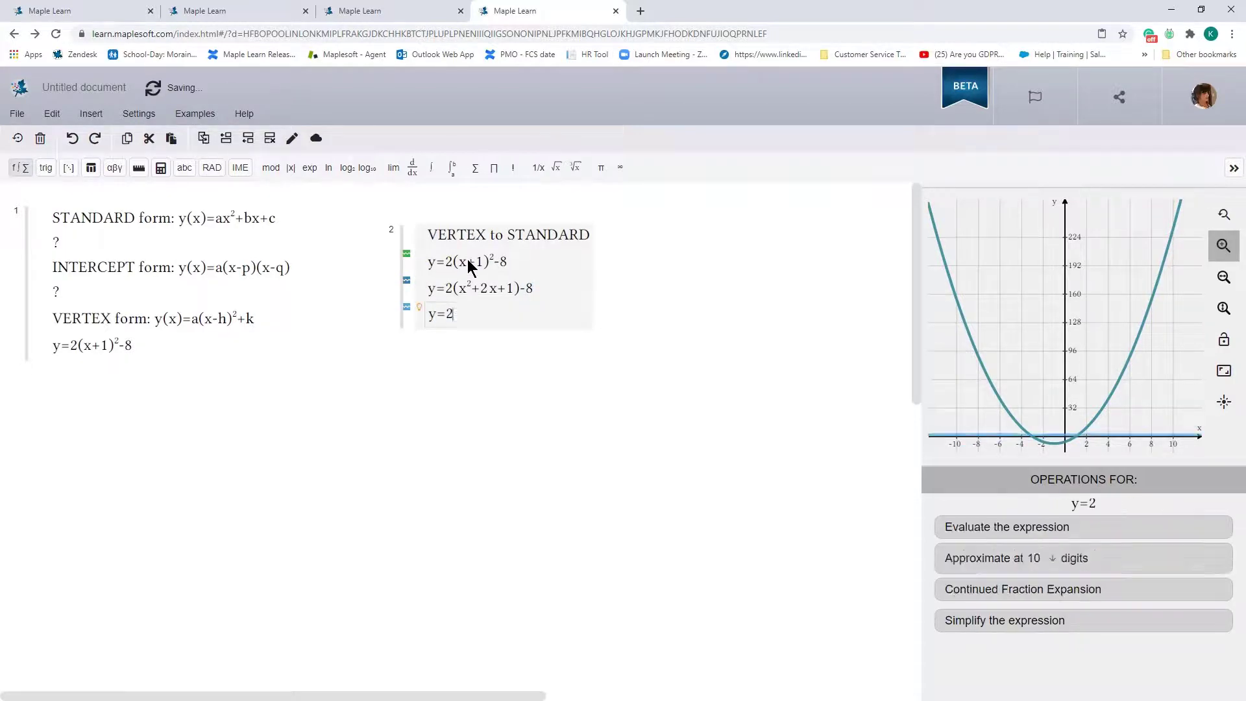
type("x^2")
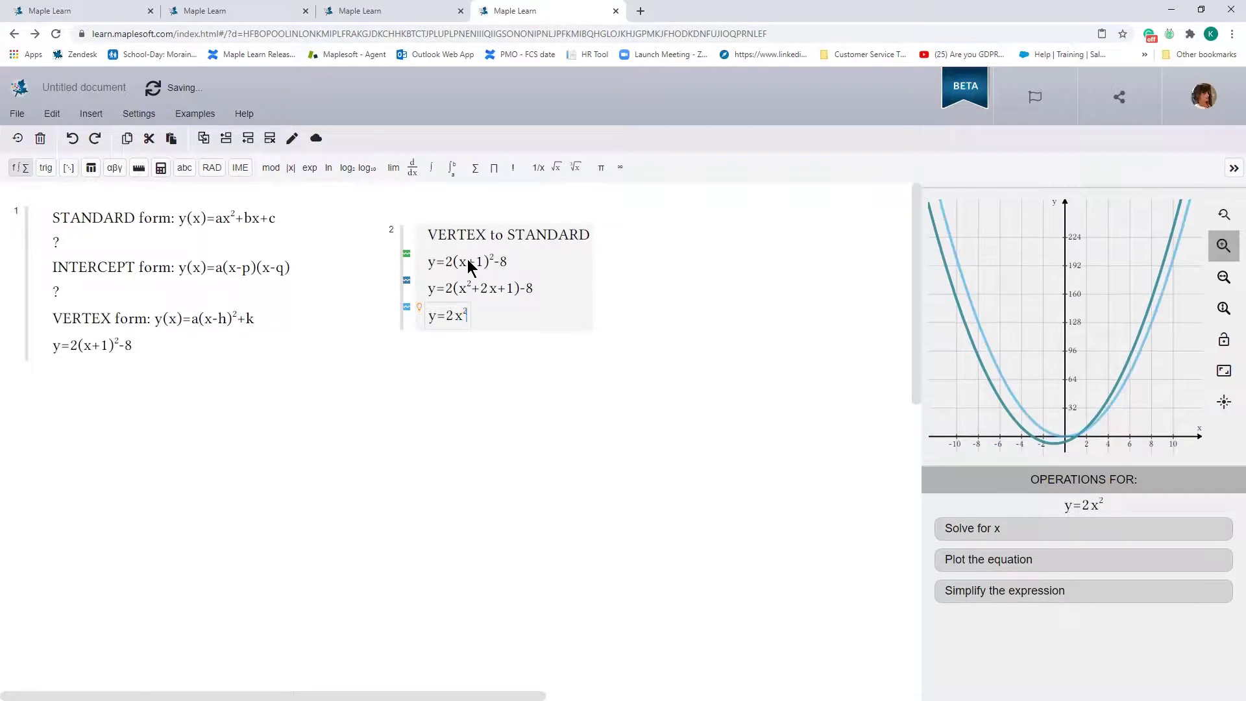
key("Right")
type("+")
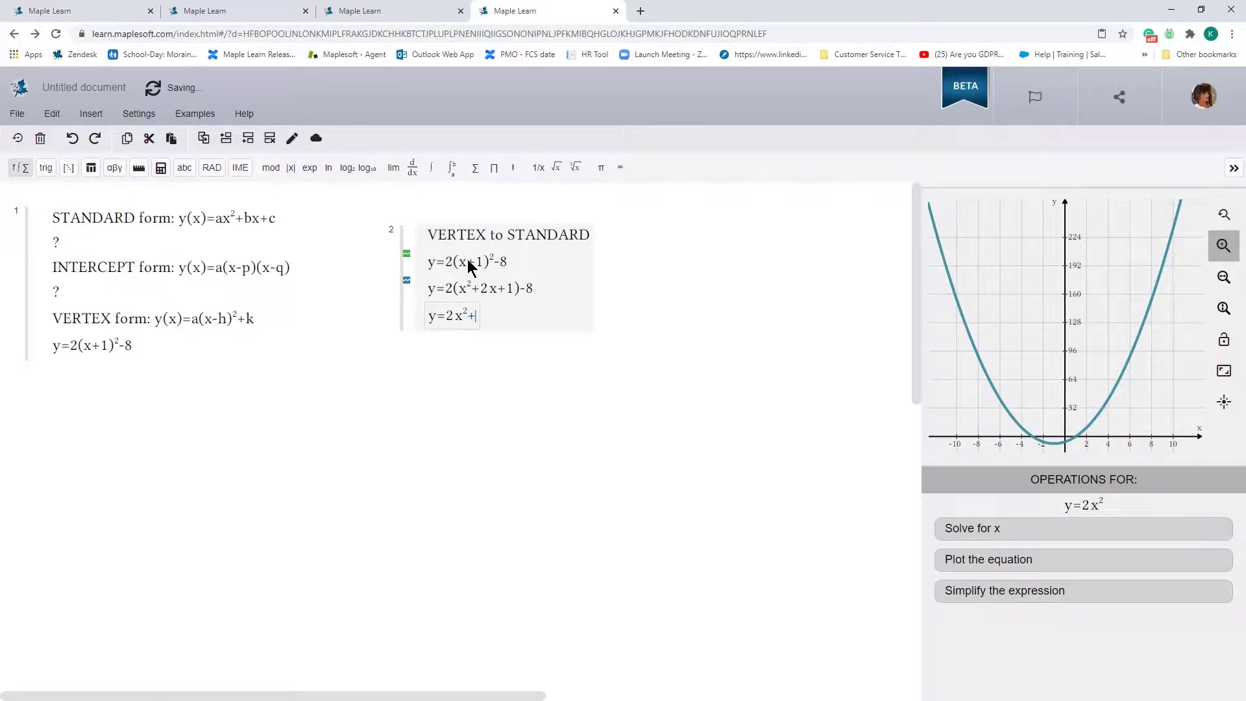
type("4x")
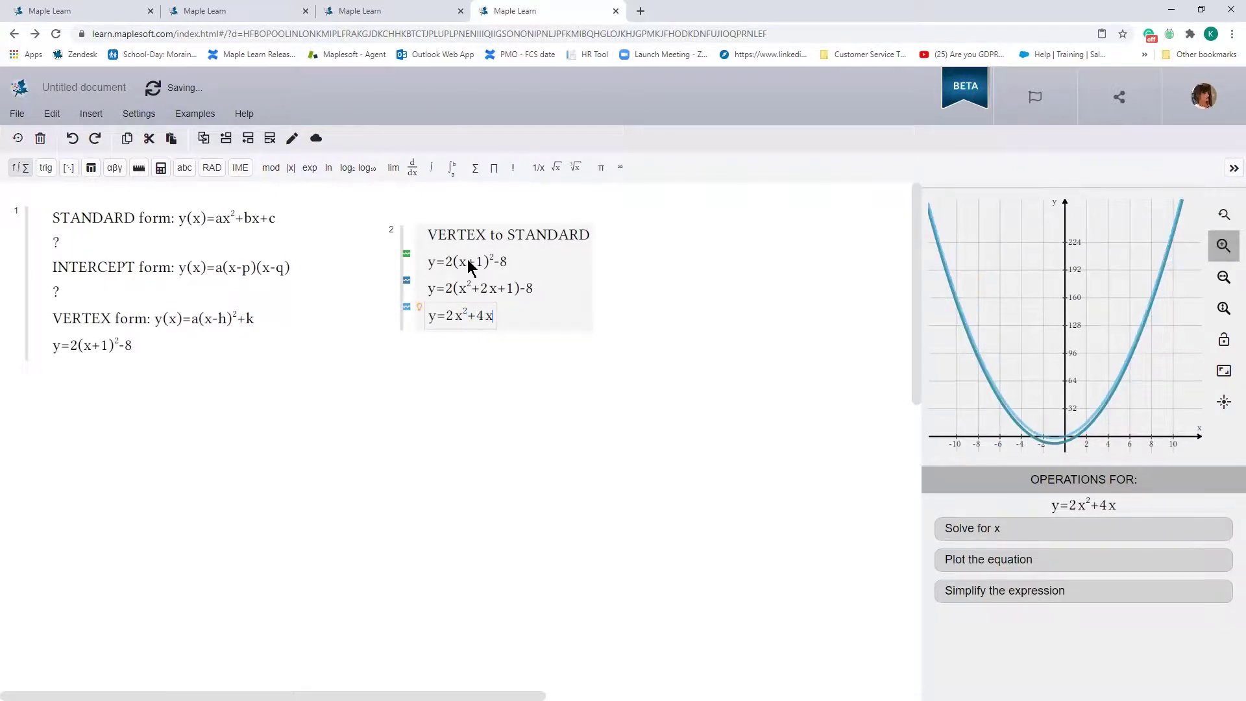
type("+2")
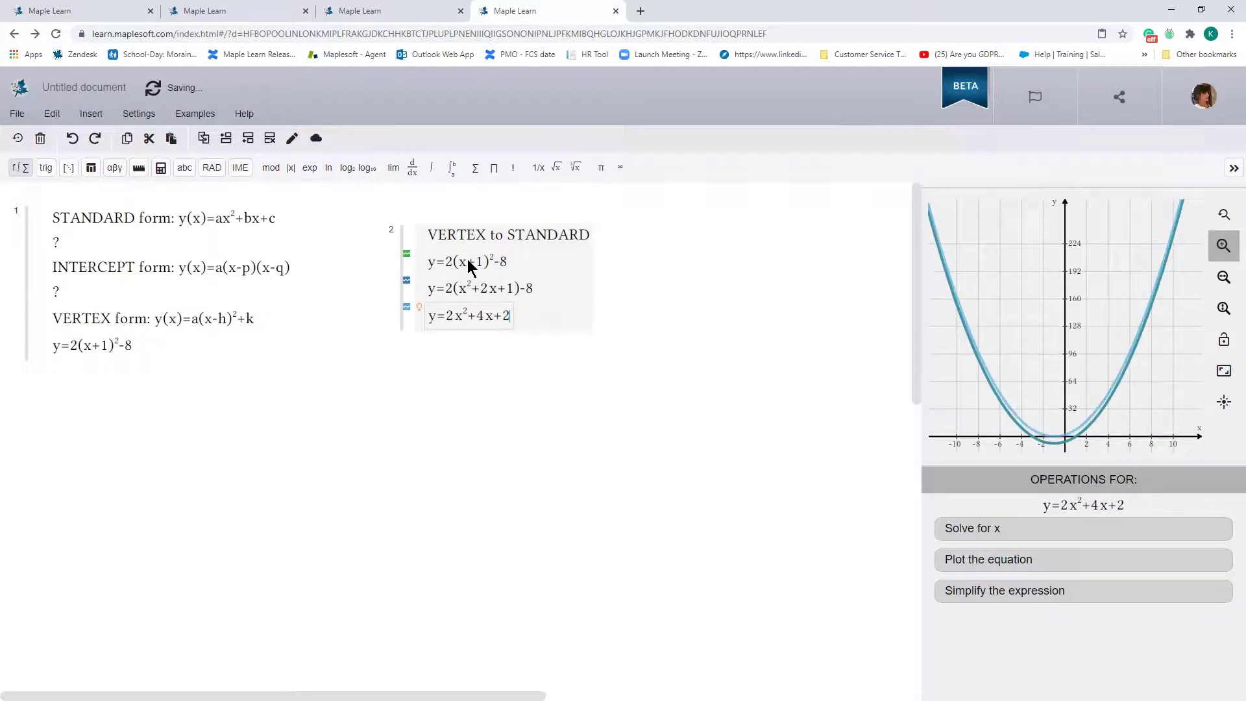
type("-8")
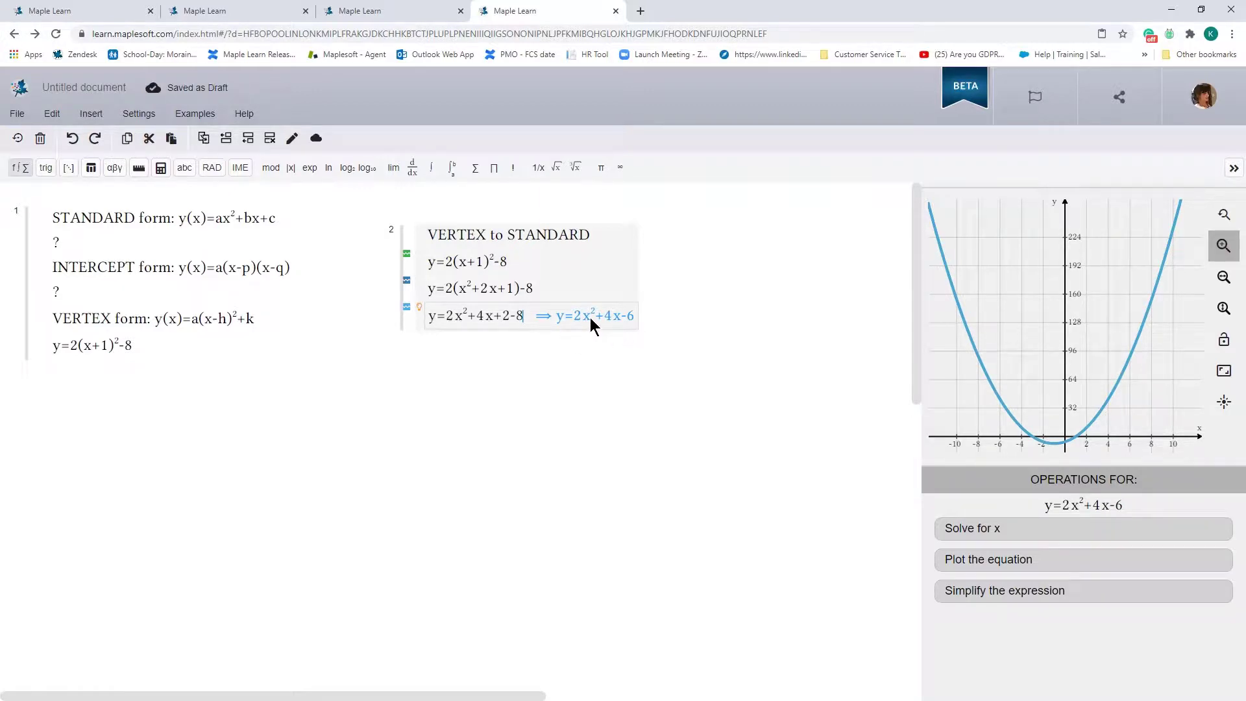
End the VERTEX to STANDARD group with the collected equation y=2x²+4x-6.
key("Return")
type("y")
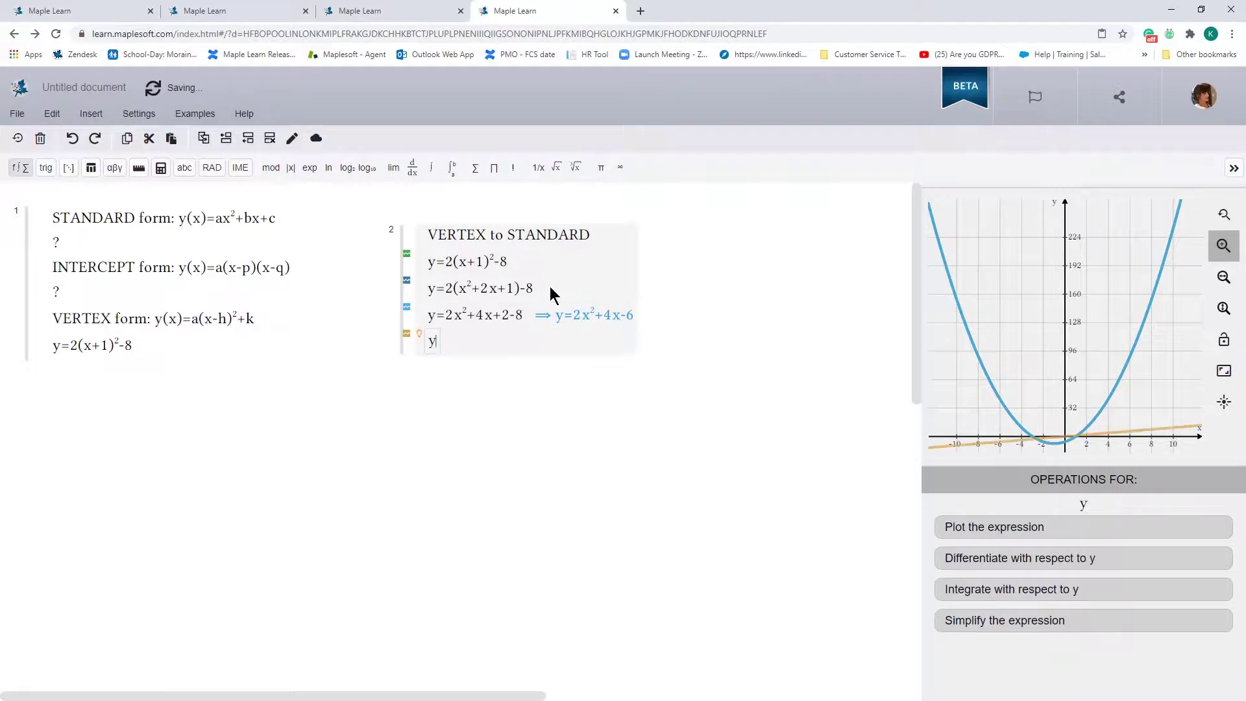
type("=2x^2")
key("Right")
type("+4x-6")
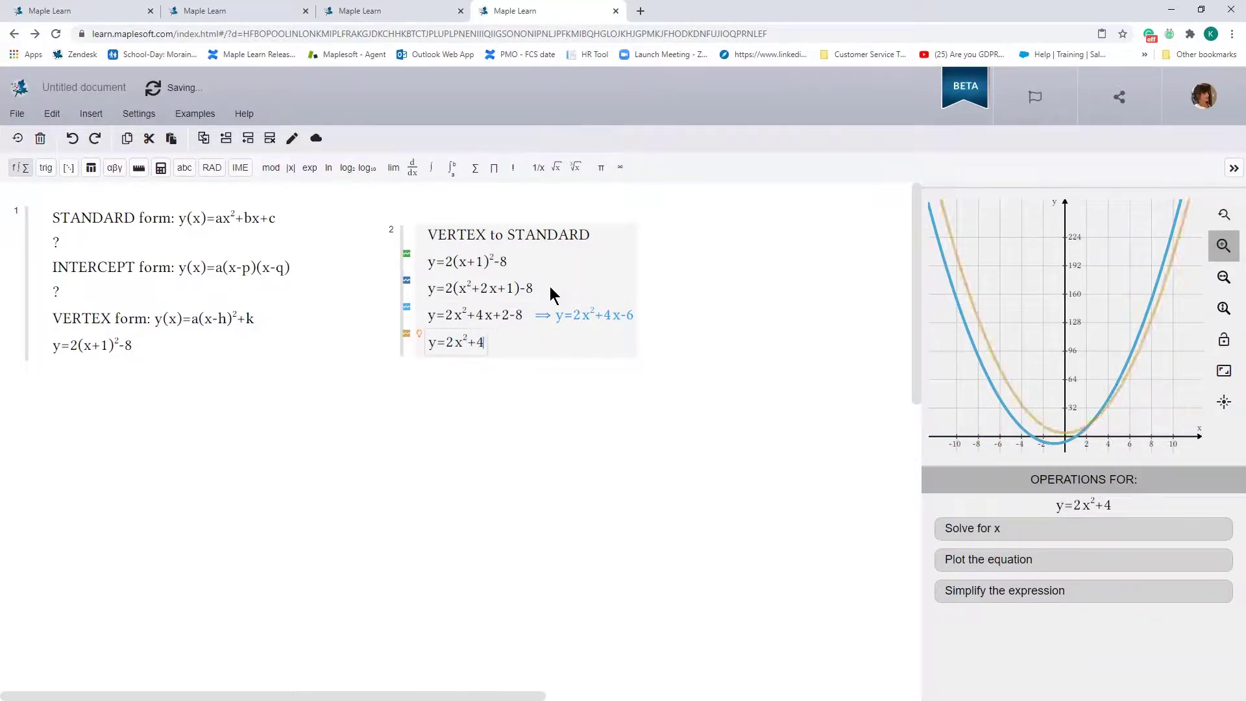
key("Return")
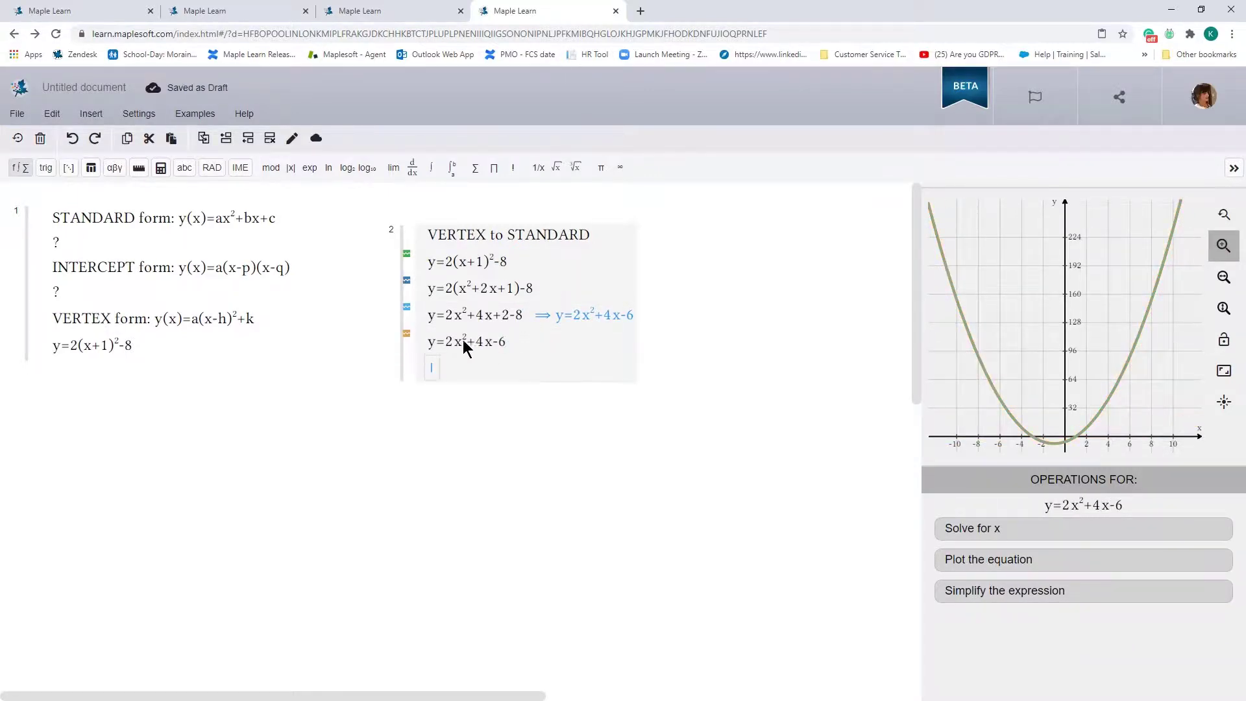
key("BackSpace")
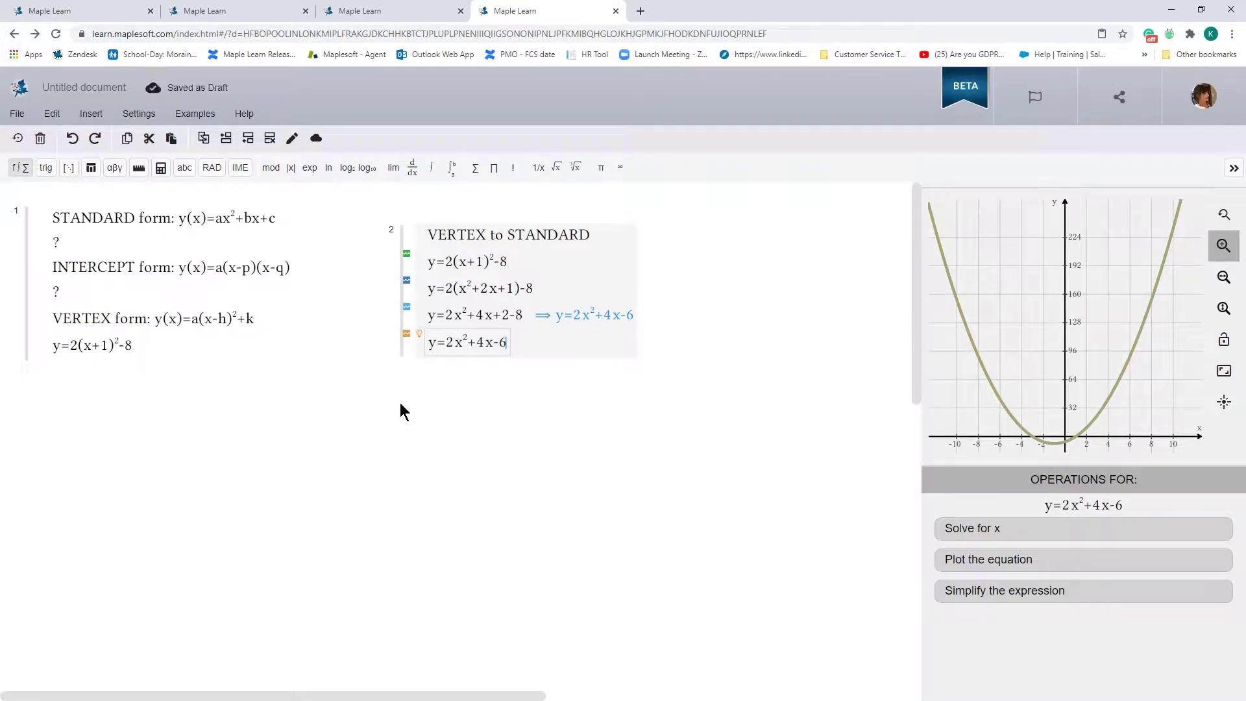
Create a new group below, headed VERTEX to INTERCEPT, with the equation y=2(x+1)²-8.
left_click(400, 404)
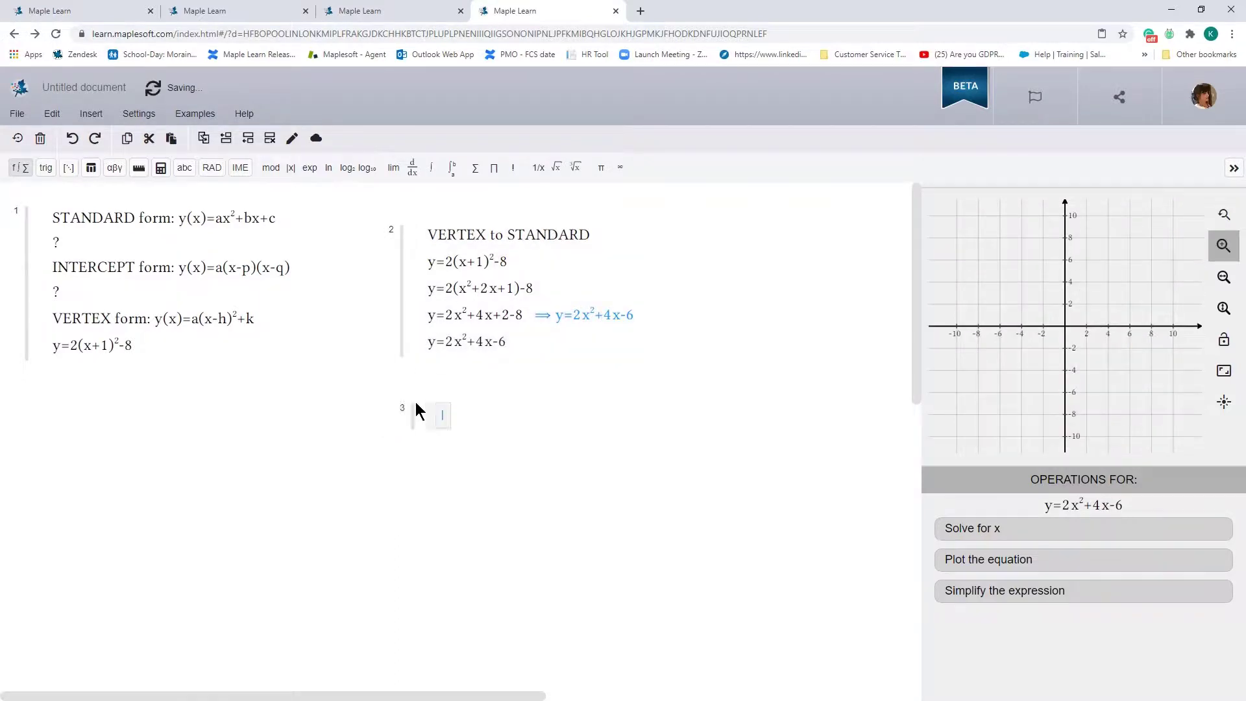
type("VER")
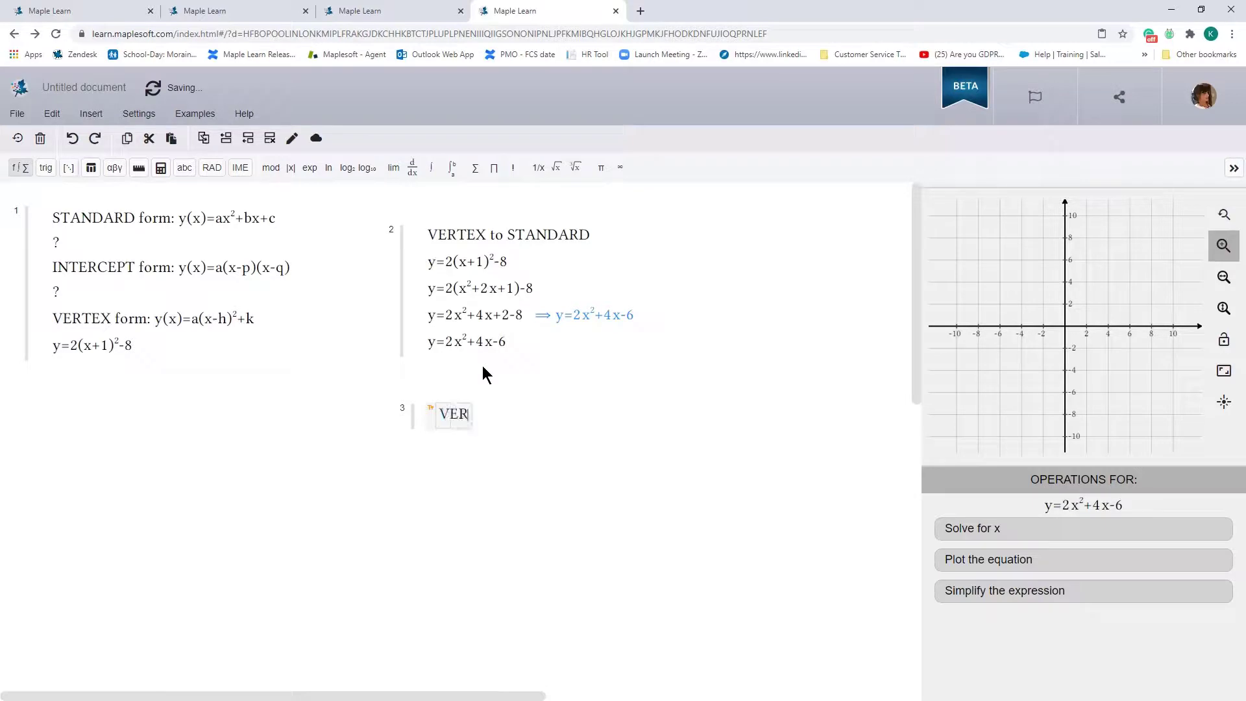
type("TEX to INTERCEPT")
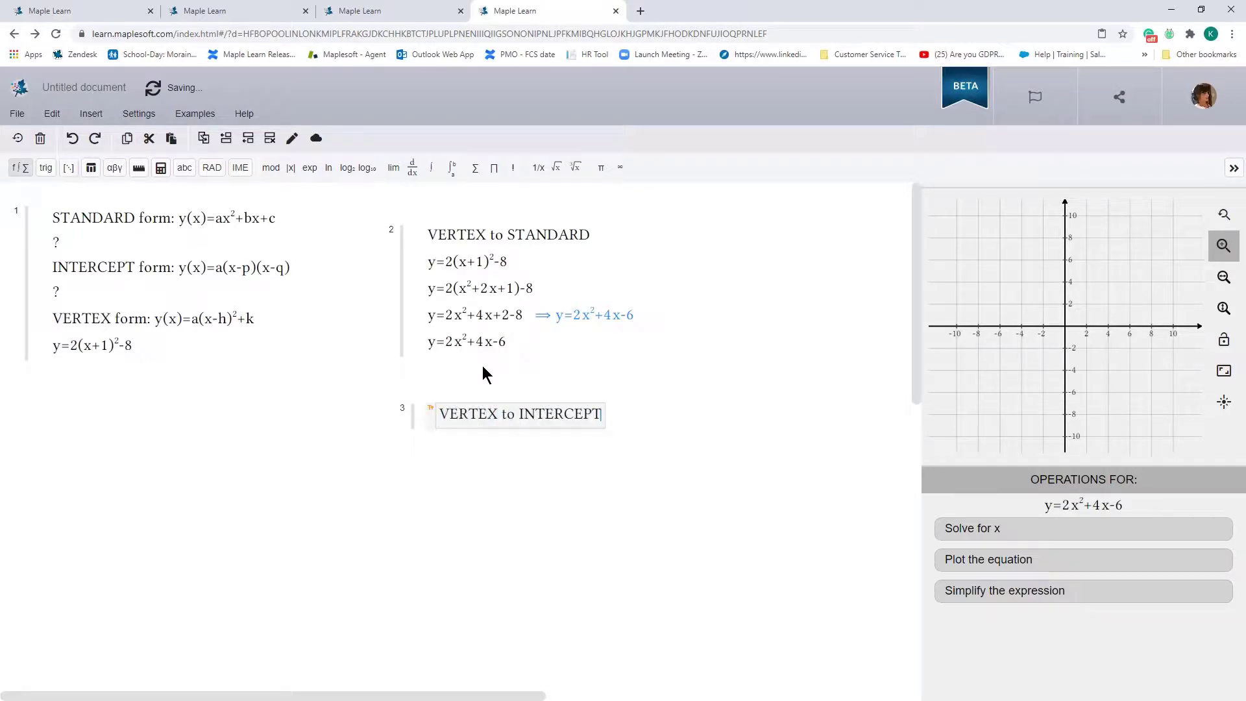
key("Return")
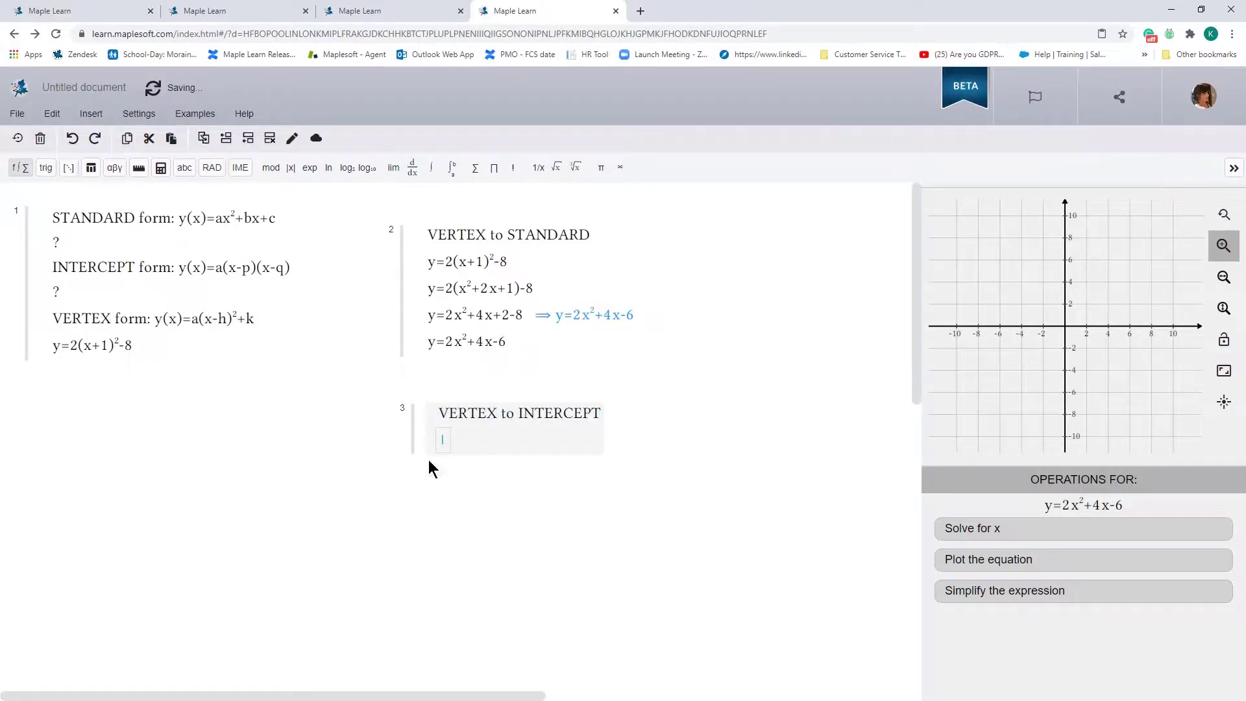
type("y=2(x+1)^2-8")
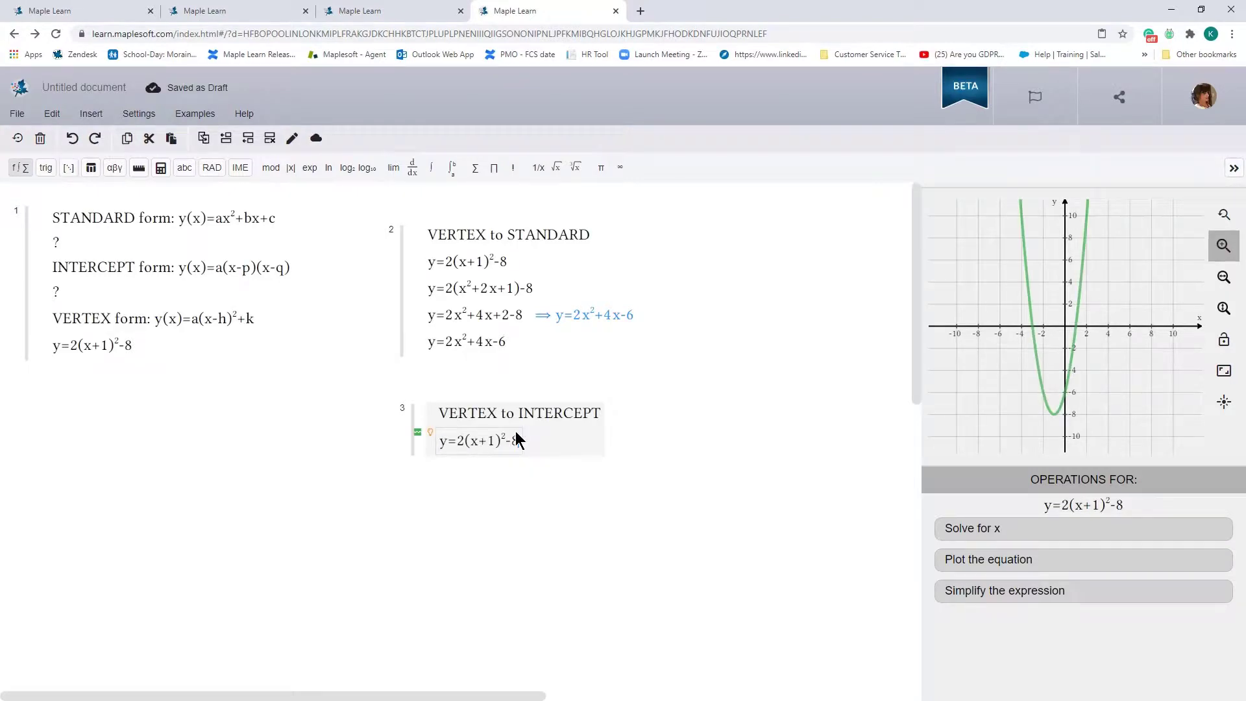
Copy y=2x²+4x-6 from the VERTEX to STANDARD group into the next line of the VERTEX to INTERCEPT group.
key("Return")
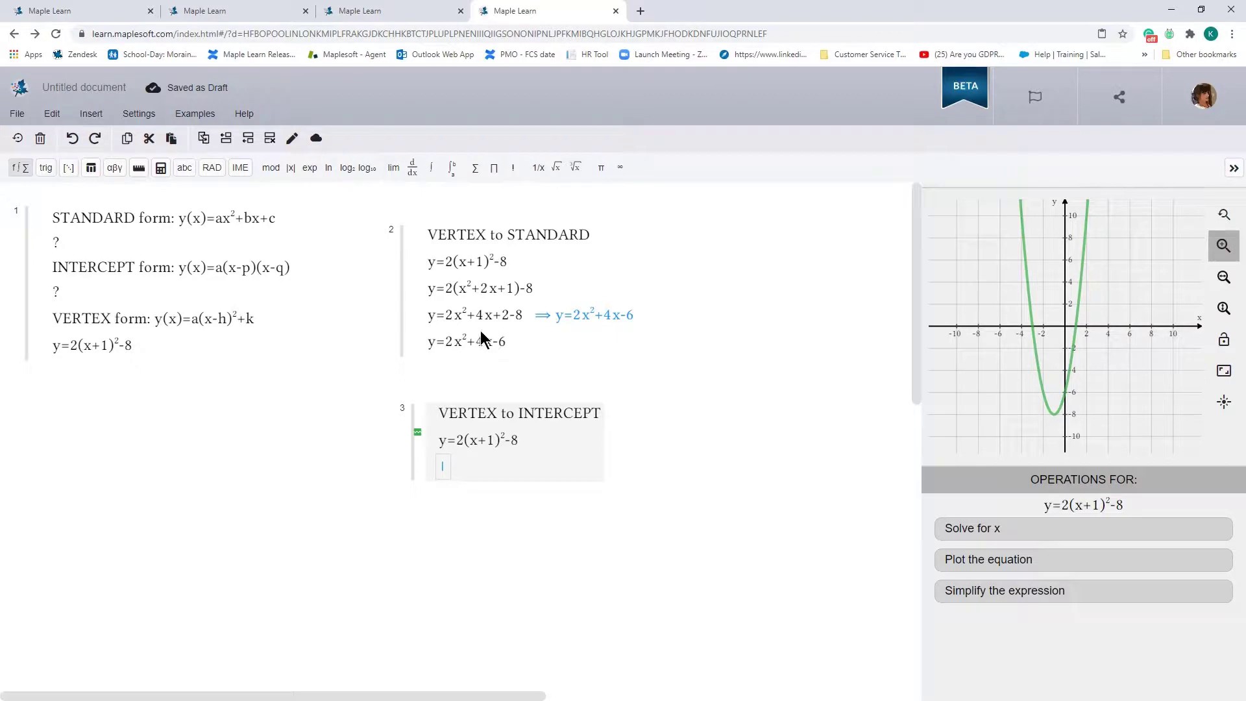
double_click(462, 340)
key("ctrl+c")
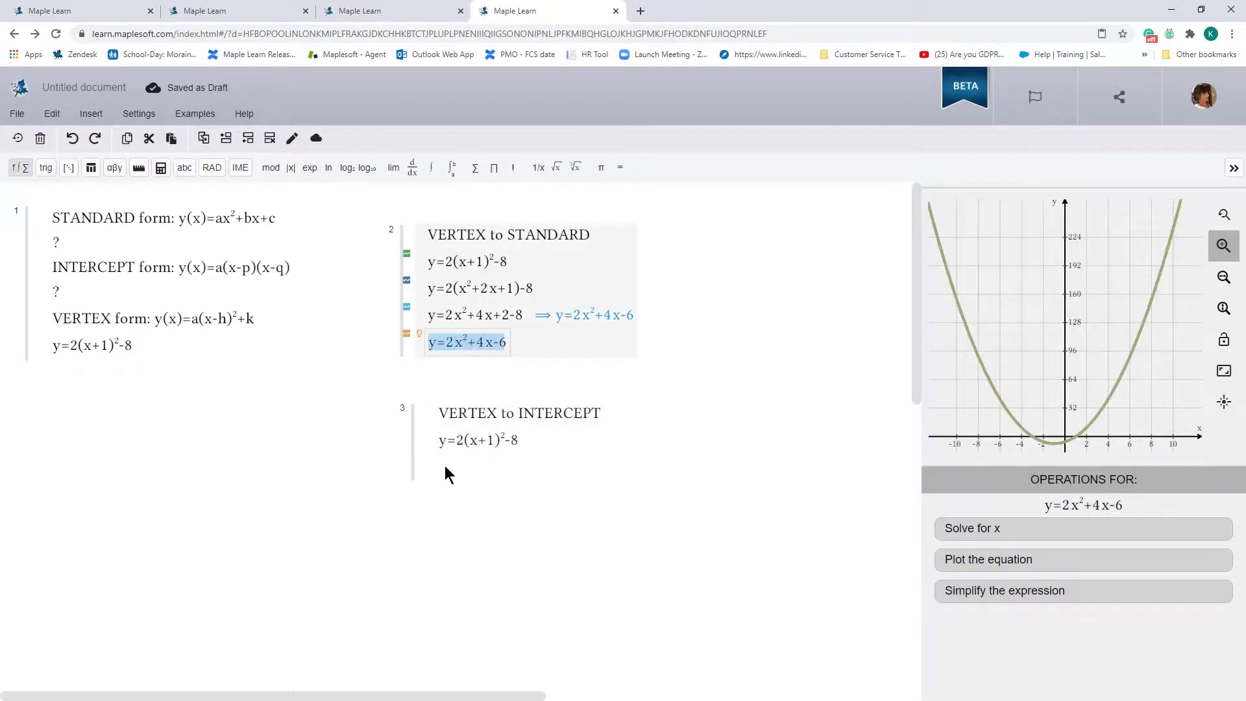
left_click(445, 466)
key("ctrl+v")
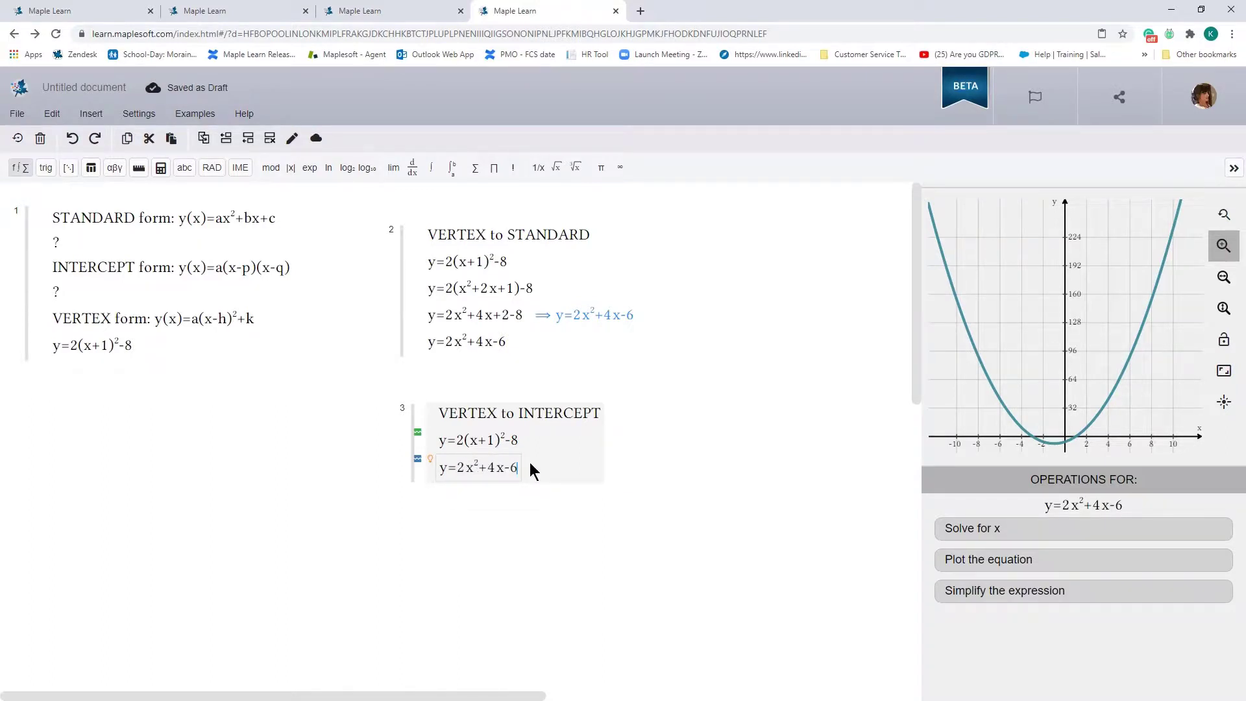
Add the equation y=2(x²+2x-3), with the common factor 2 taken out, below y=2x²+4x-6 in the VERTEX to INTERCEPT group.
key("Return")
type("y=")
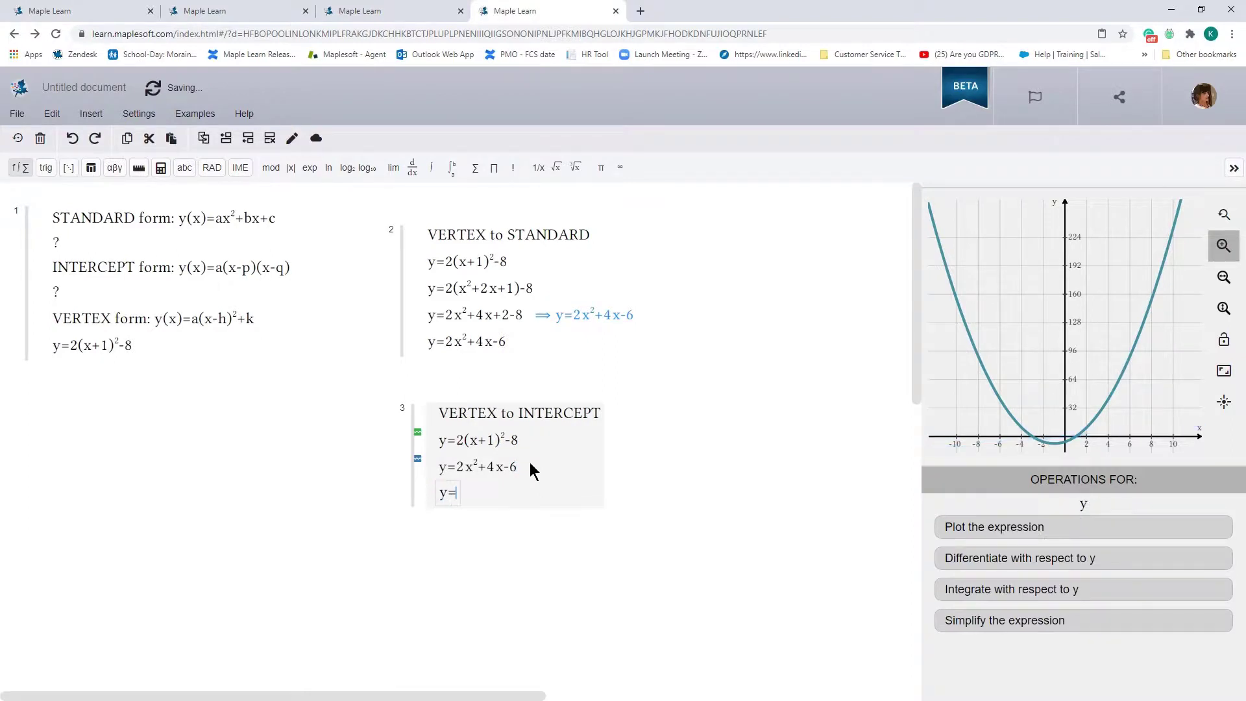
type("2(x^2")
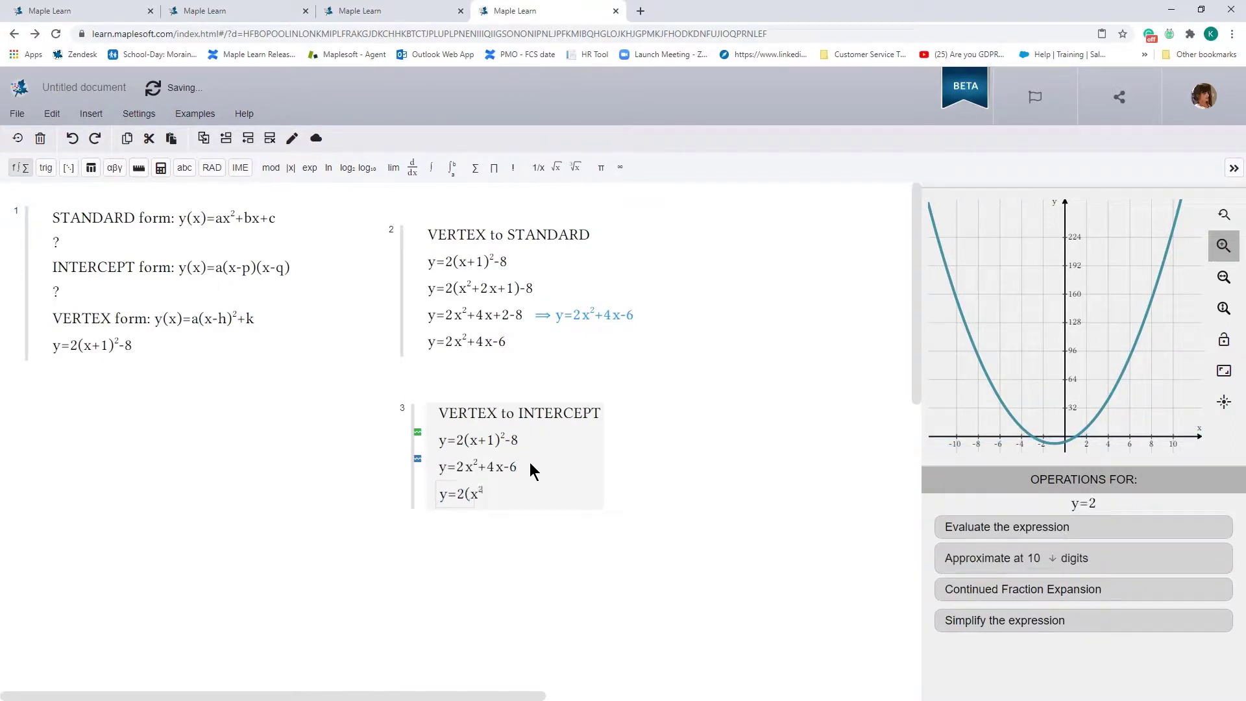
key("Right")
type("+")
key("BackSpace")
type("2x-3)")
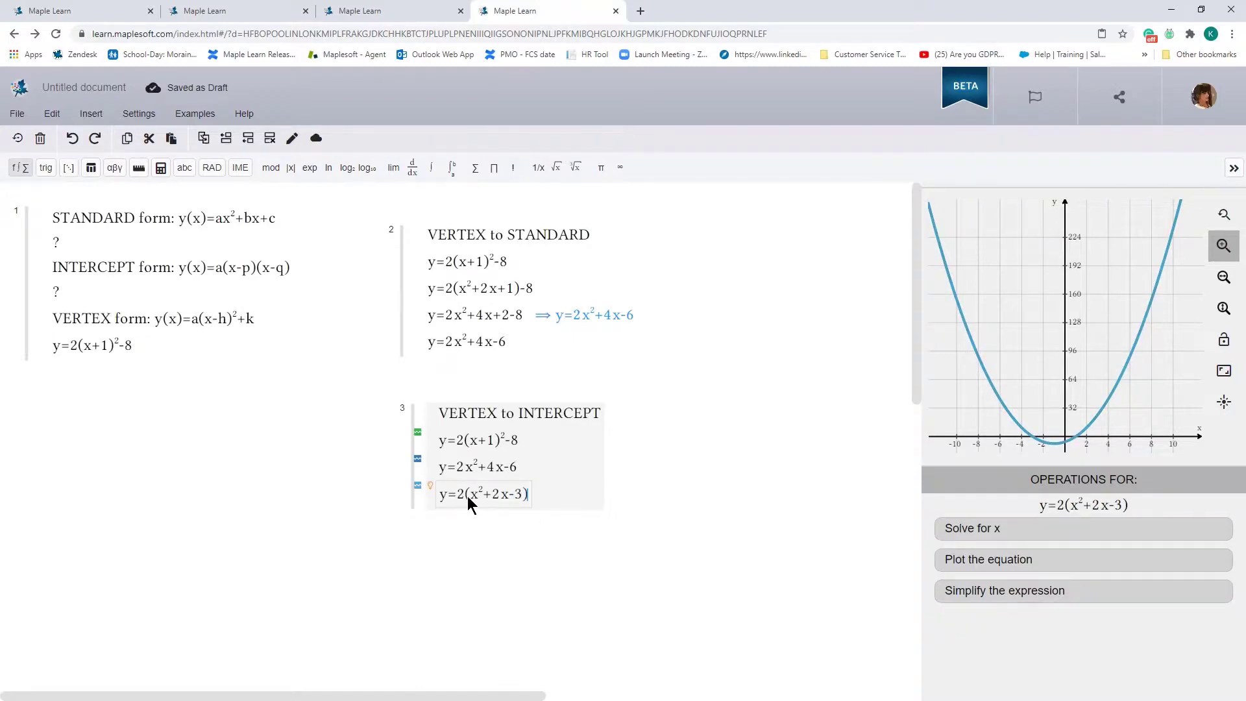
Put the bracketed expression x²+2x-3 in a separate group beside the VERTEX to INTERCEPT group and factor it.
left_click_drag(470, 495, 494, 495)
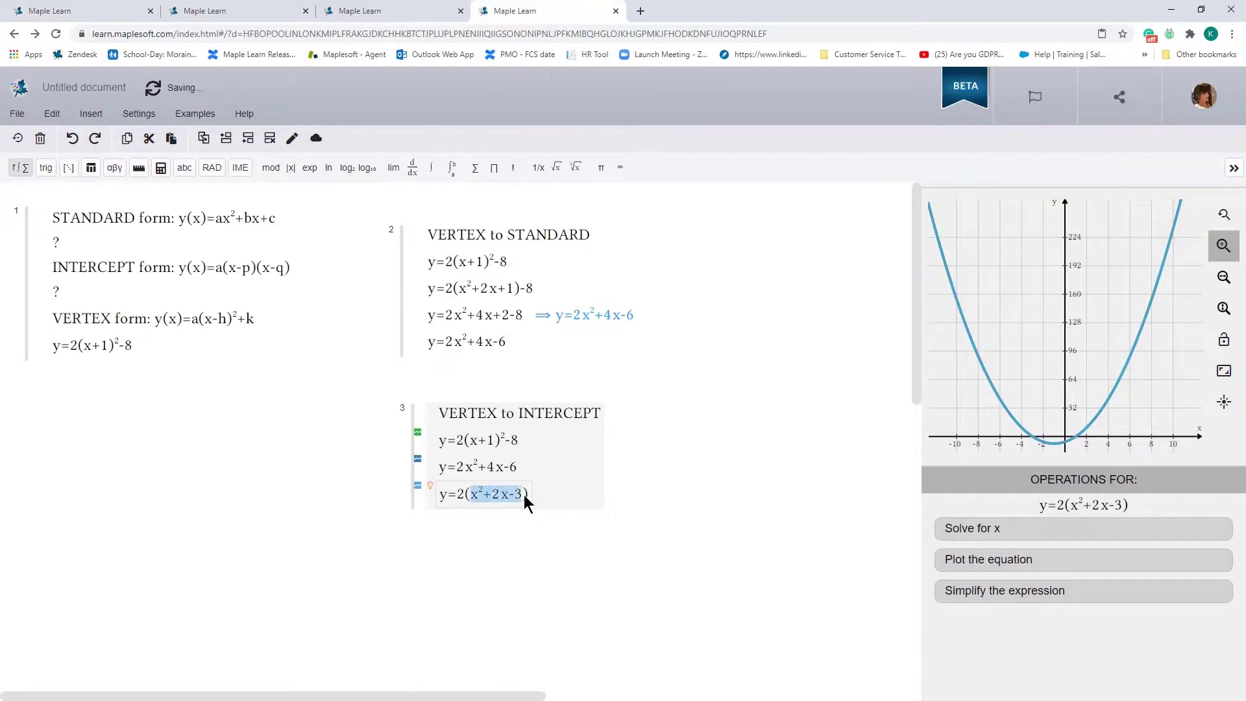
left_click(656, 490)
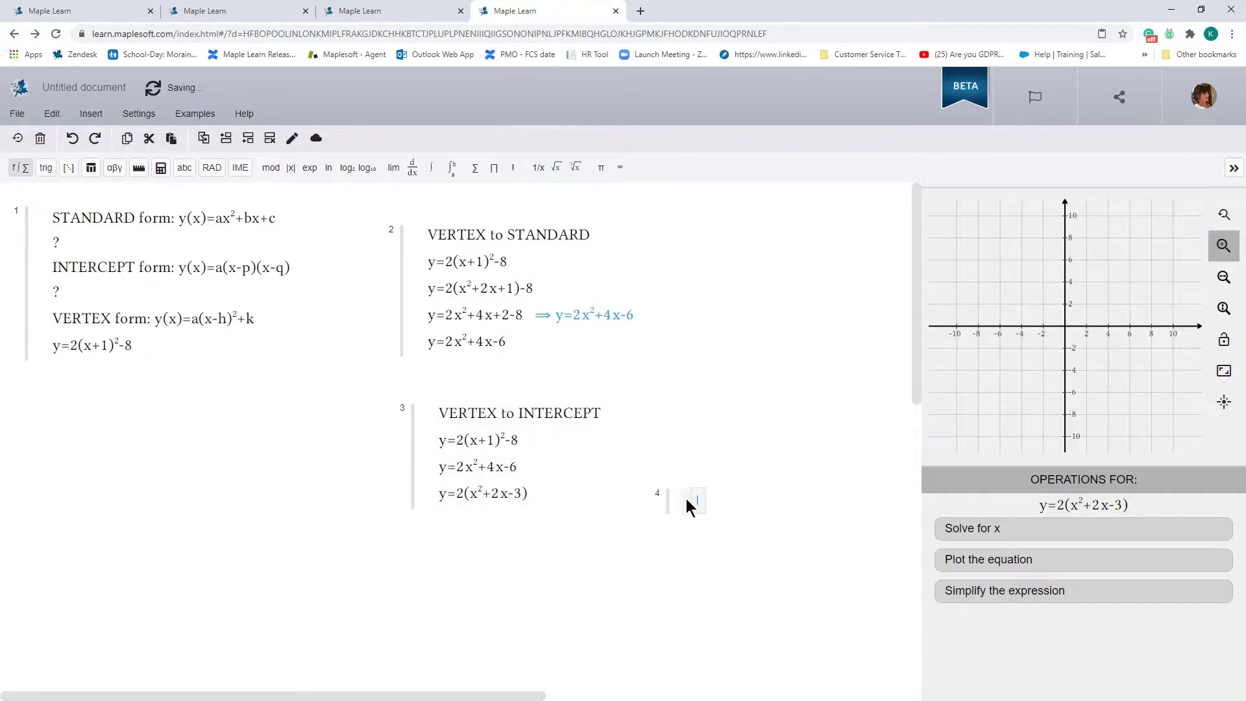
type("x^2+2x-3")
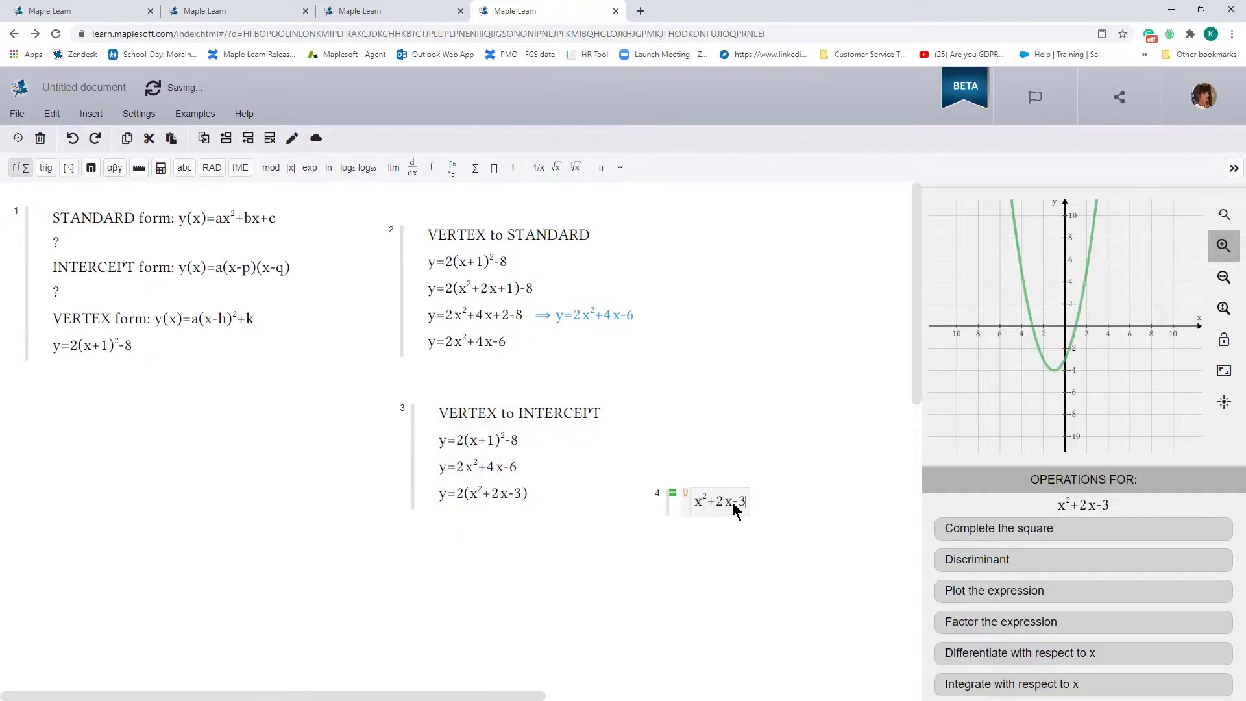
left_click(984, 623)
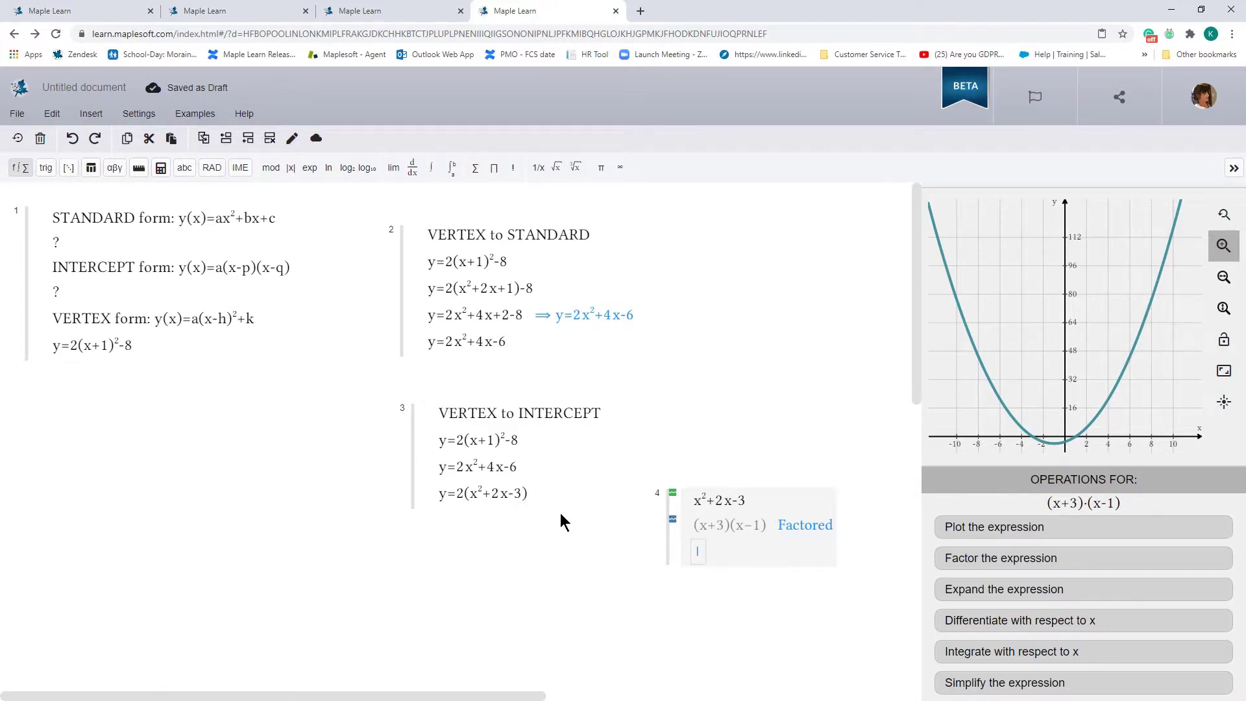
End the VERTEX to INTERCEPT group with the factored equation y=2(x+3)(x-1).
left_click(516, 497)
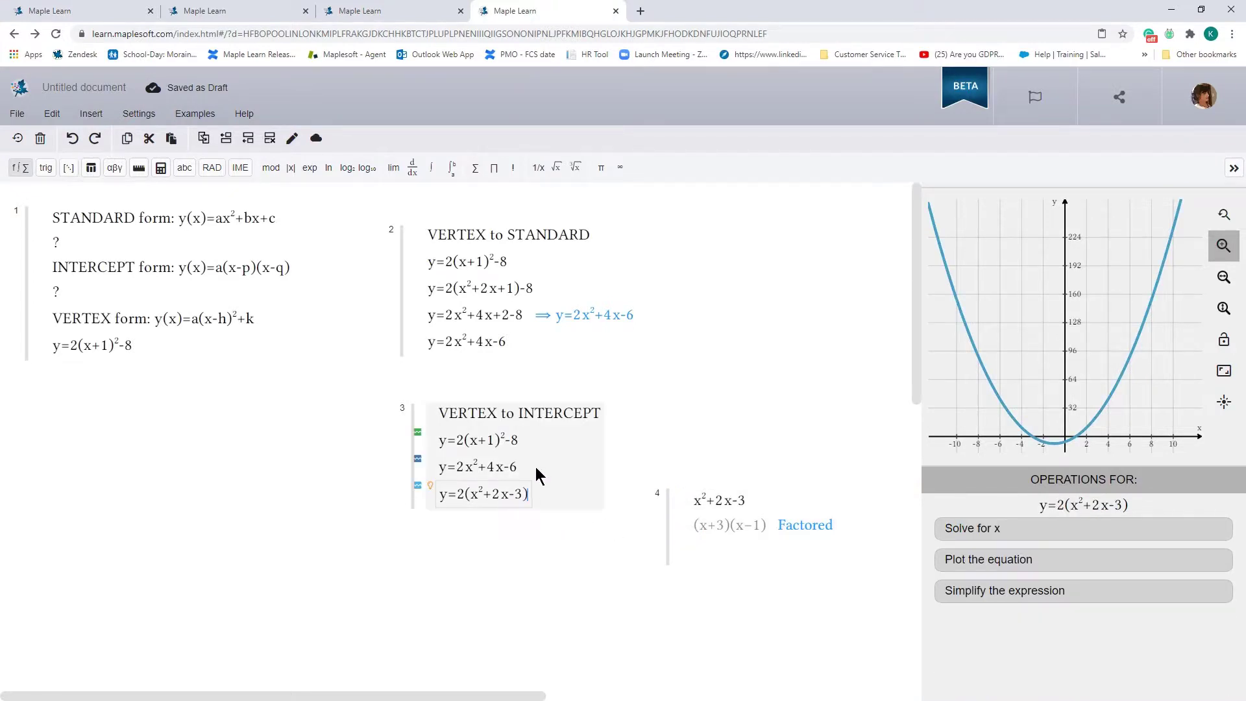
key("Return")
type("y=")
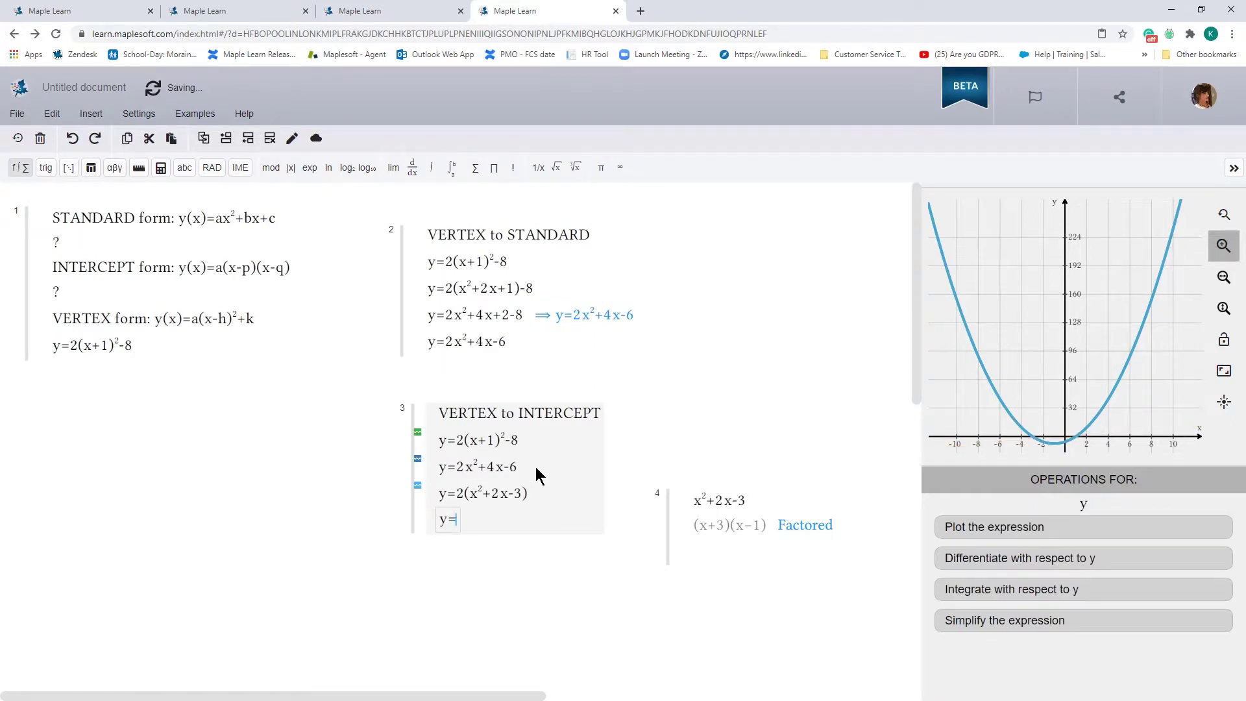
type("2(x+")
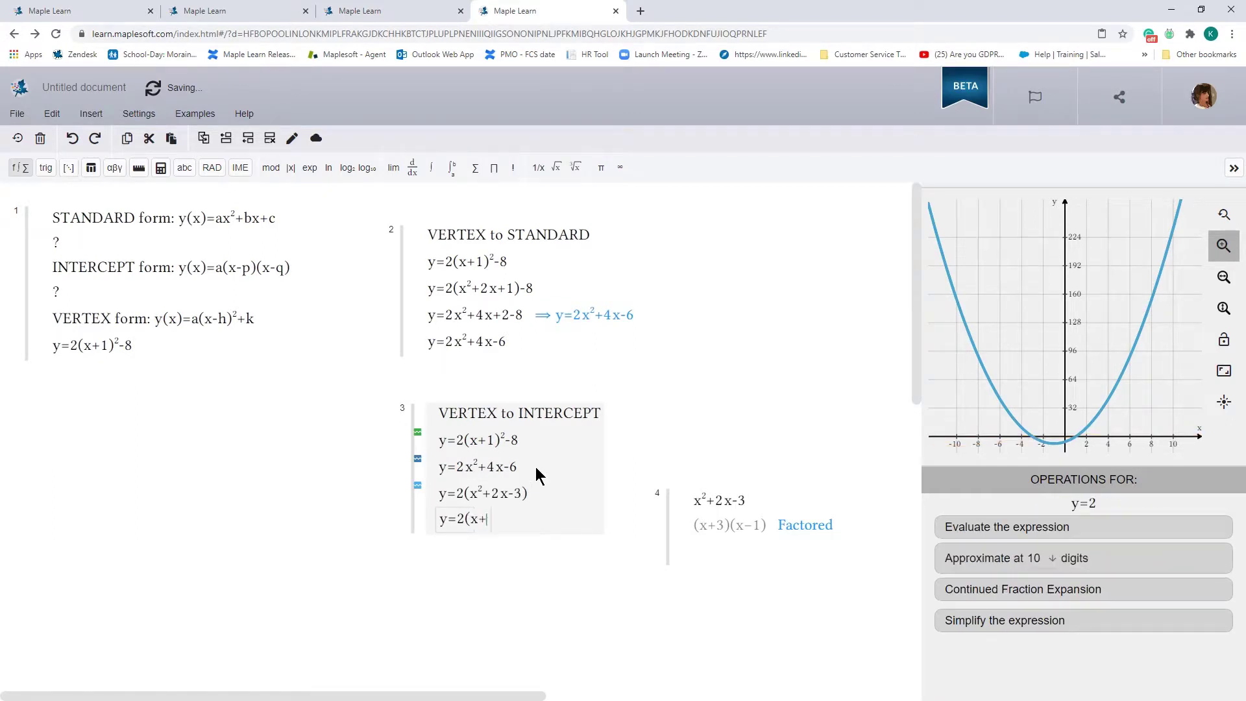
type("3)(")
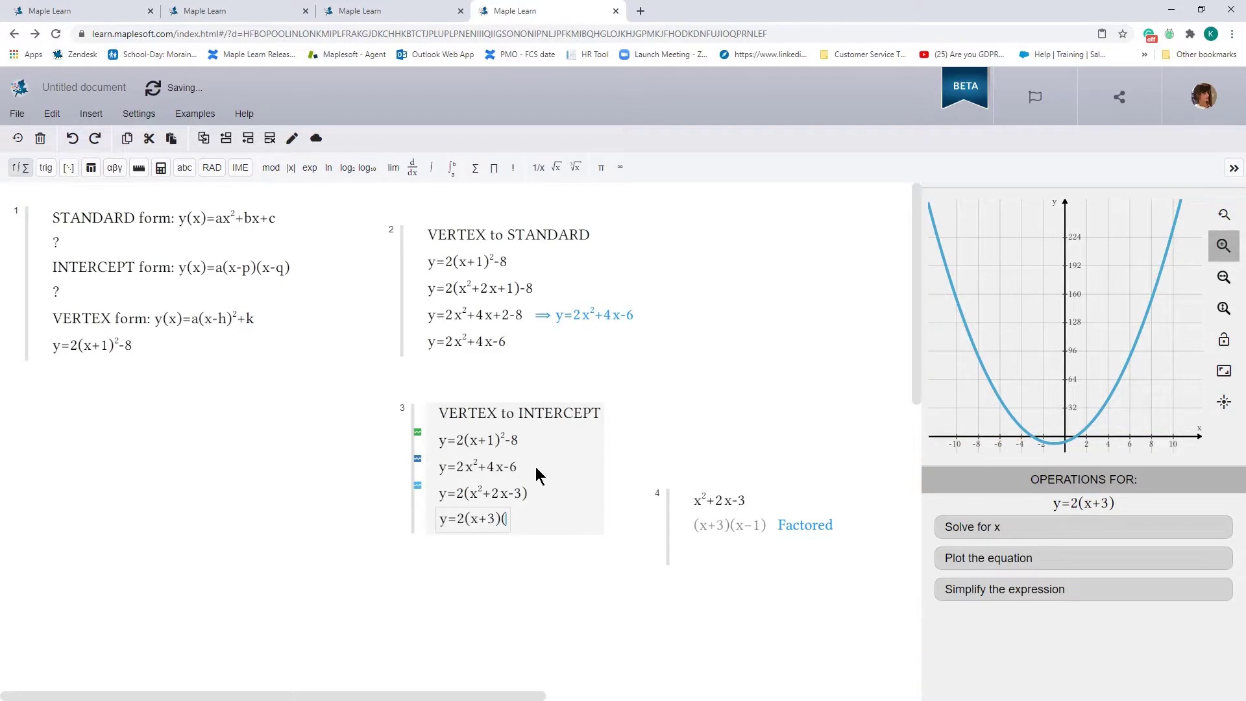
type("x-1)")
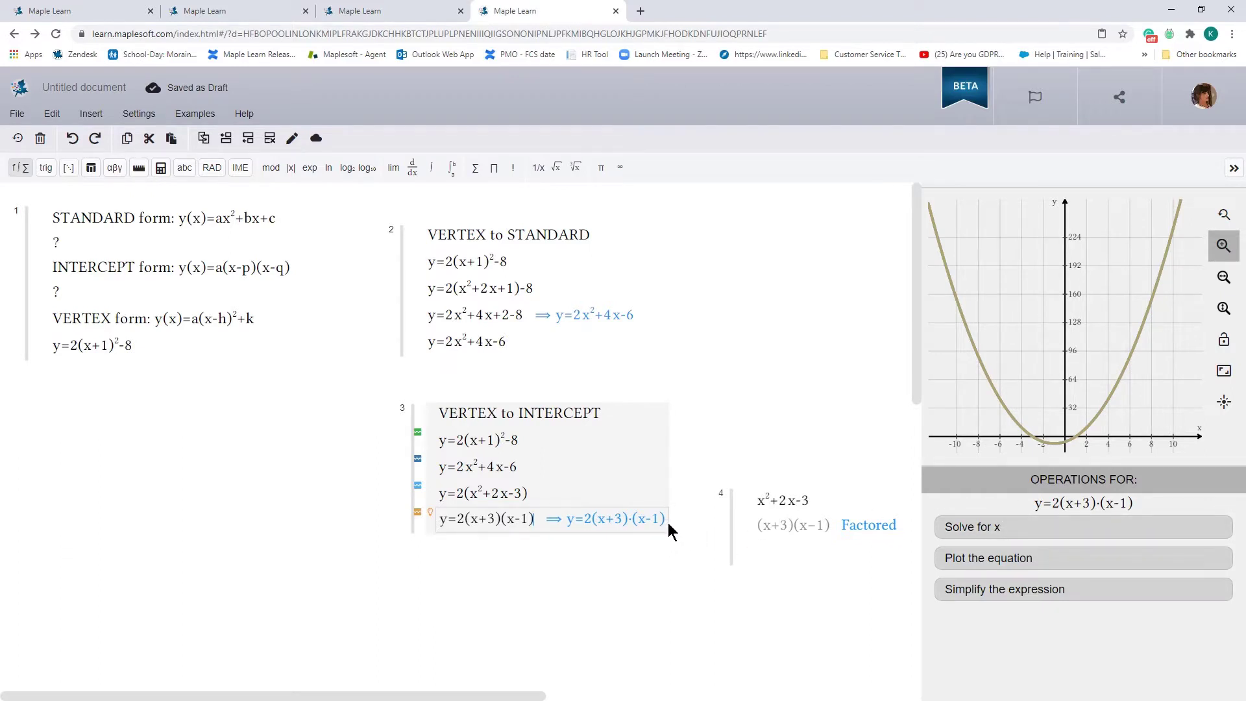
Replace the question mark under STANDARD form with y=2x²+4x-6 copied from the VERTEX to STANDARD group.
double_click(481, 351)
key("ctrl+c")
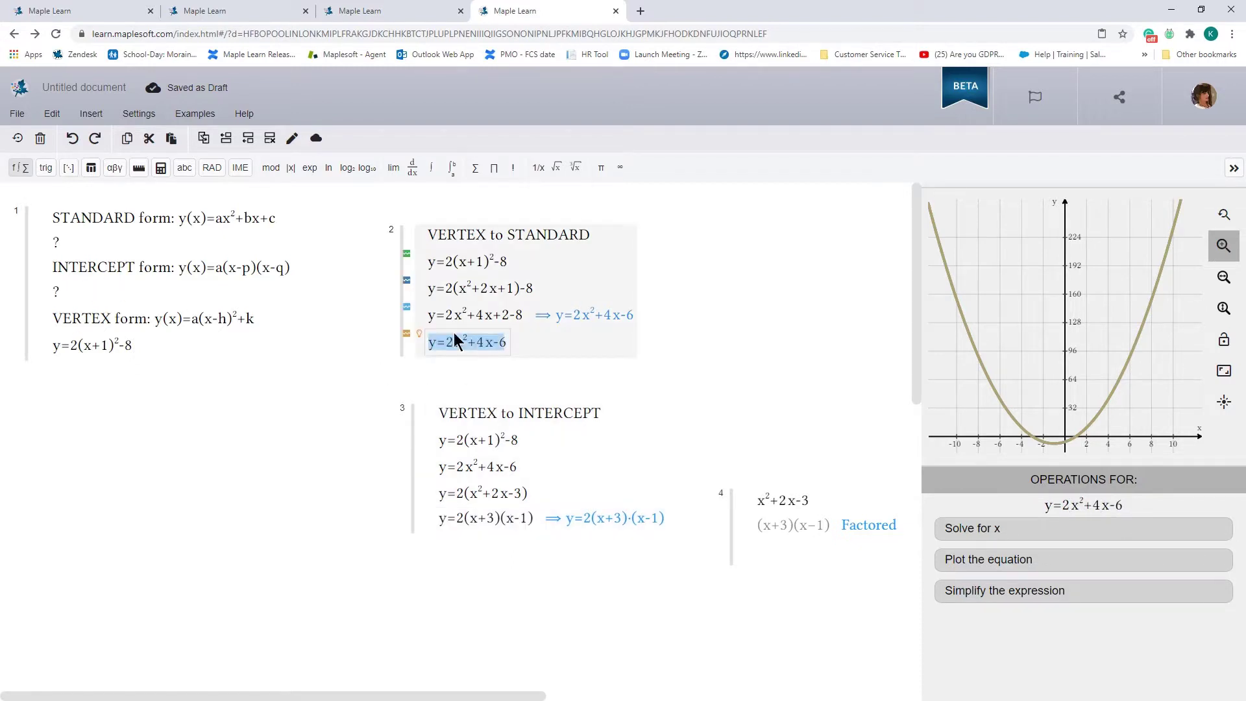
left_click(56, 244)
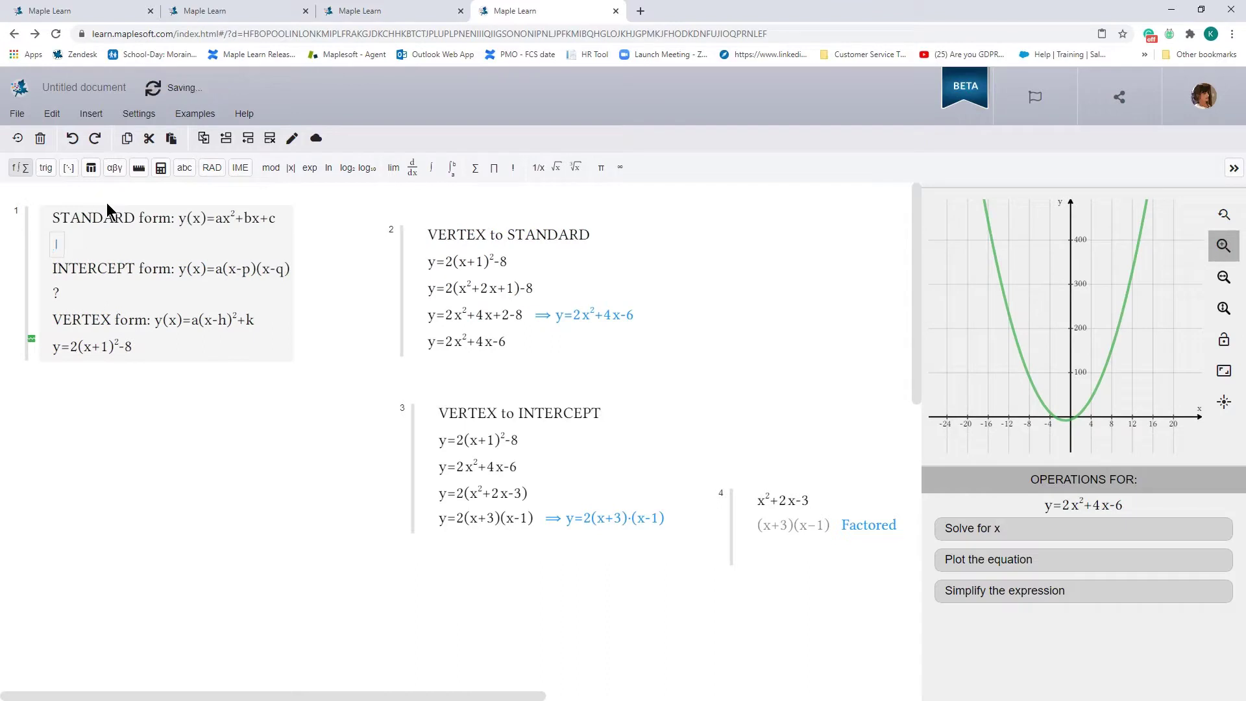
key("ctrl+v")
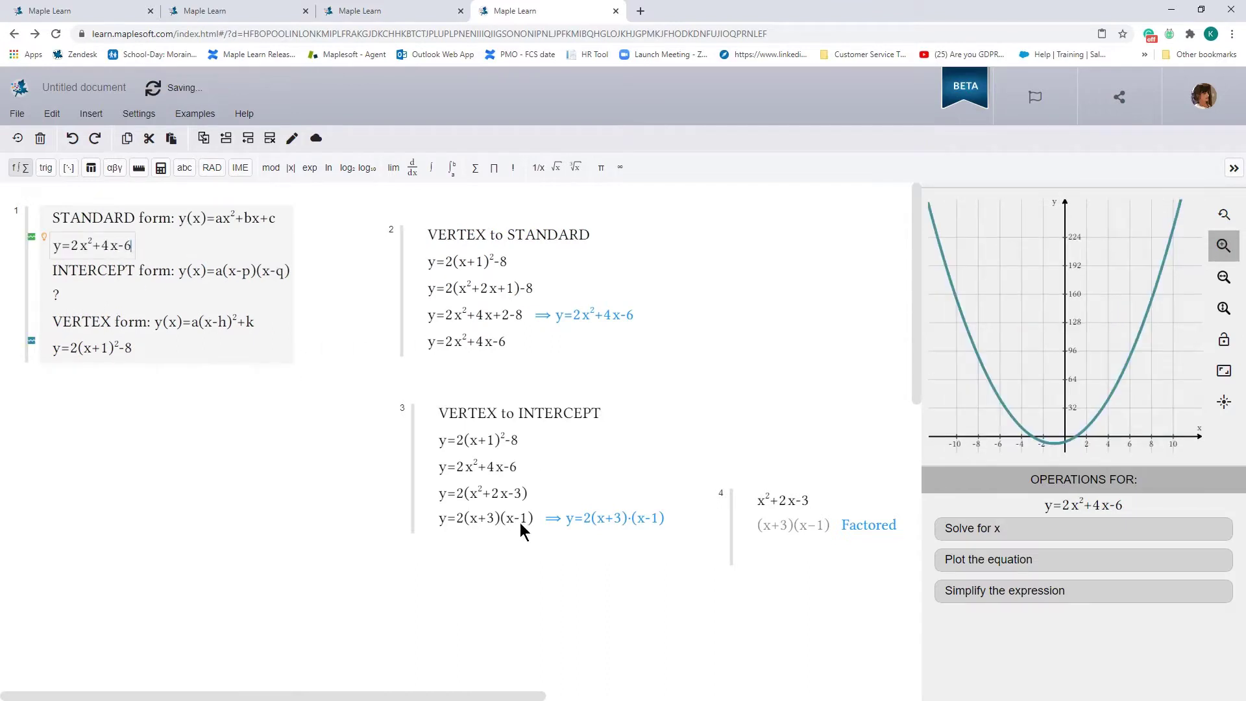
Replace the question mark under INTERCEPT form with y=2(x+3)(x-1) copied from the VERTEX to INTERCEPT group.
triple_click(477, 519)
key("ctrl+c")
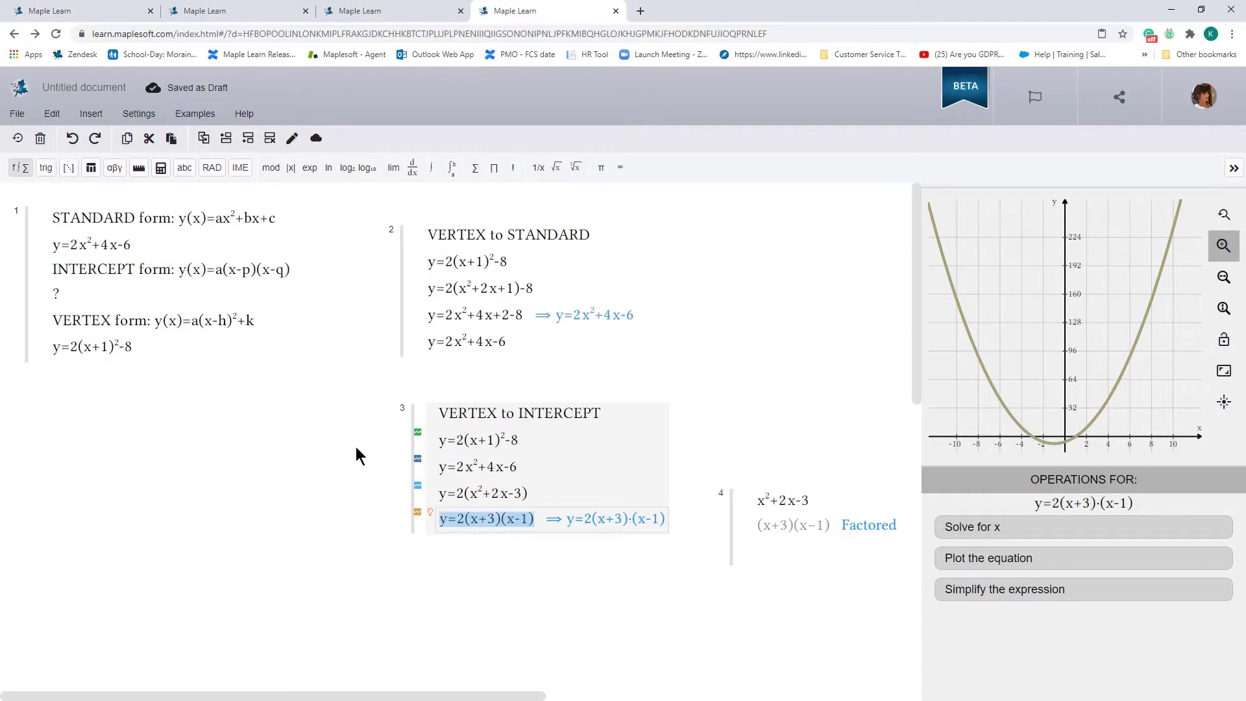
left_click(59, 295)
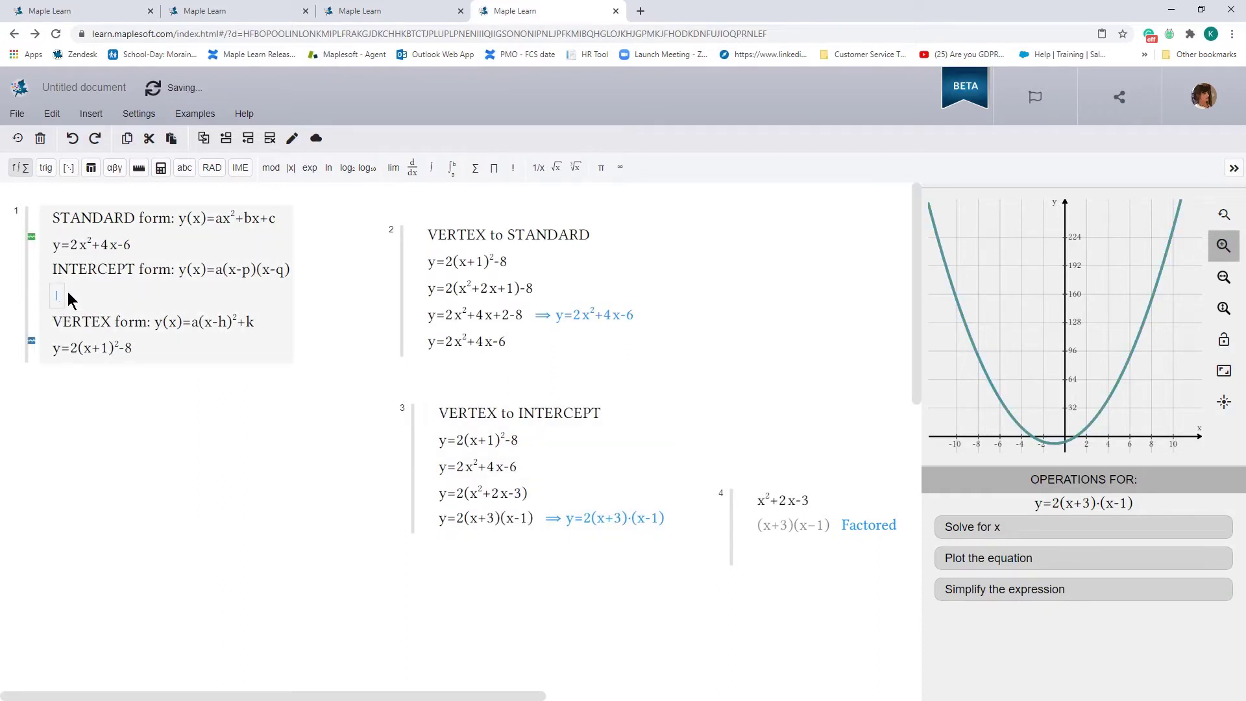
key("ctrl+v")
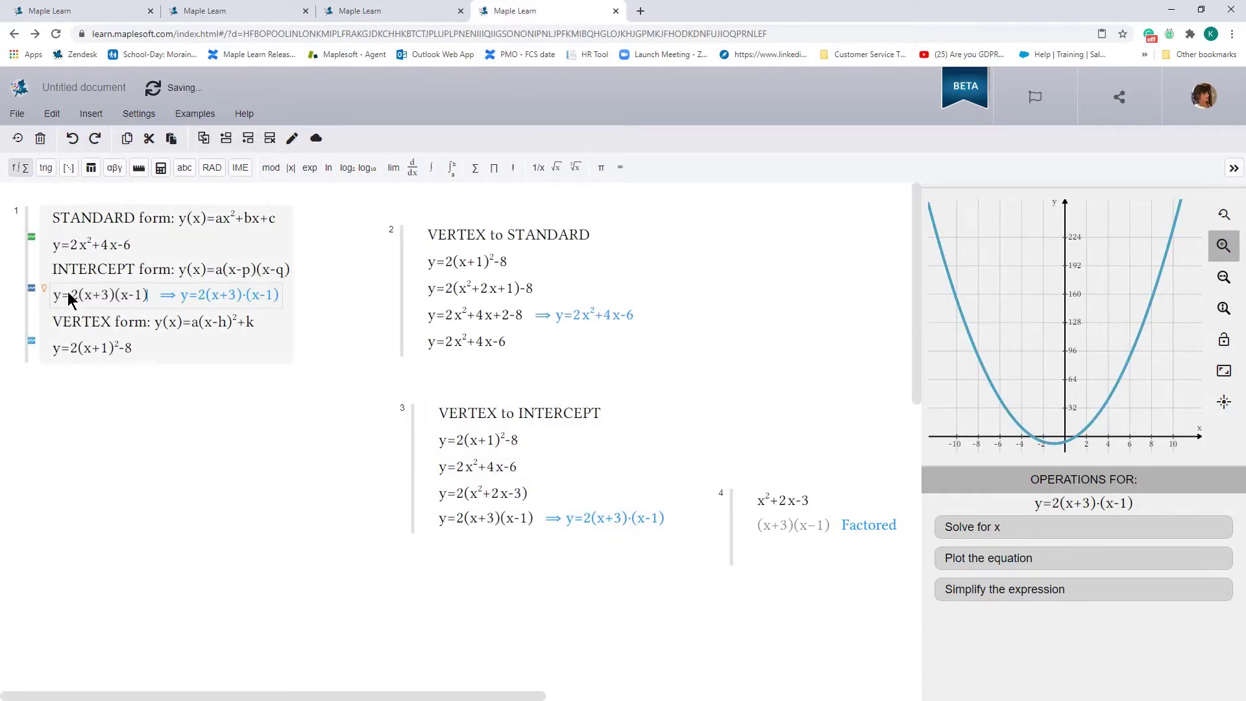